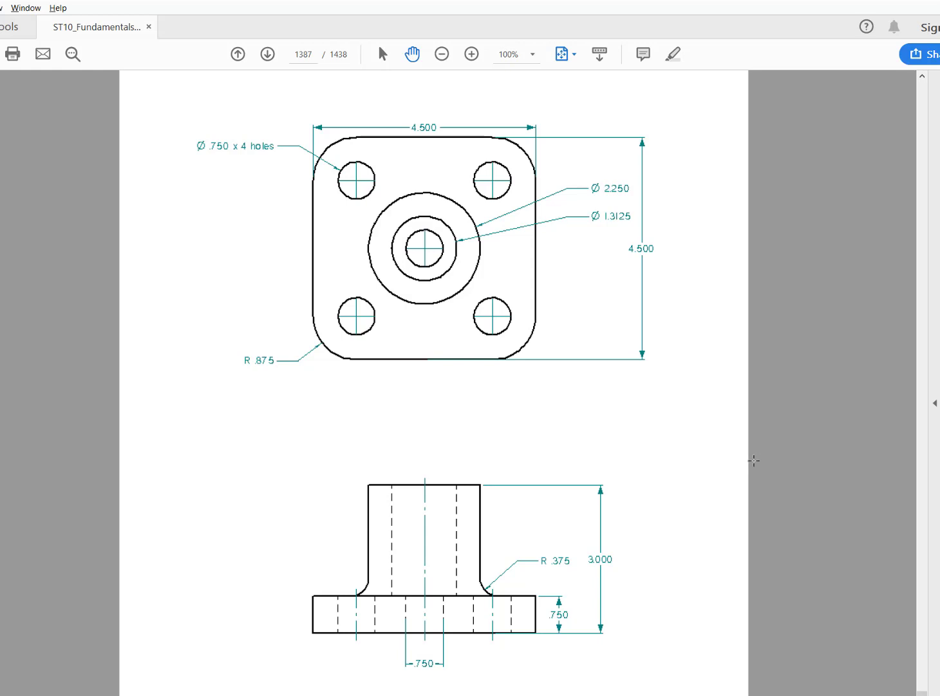
# Step: Switch from the PDF drawing to the empty synchronous part in Solid Edge and look over the available solid primitives
pyautogui.hotkey('alt', 'Tab')
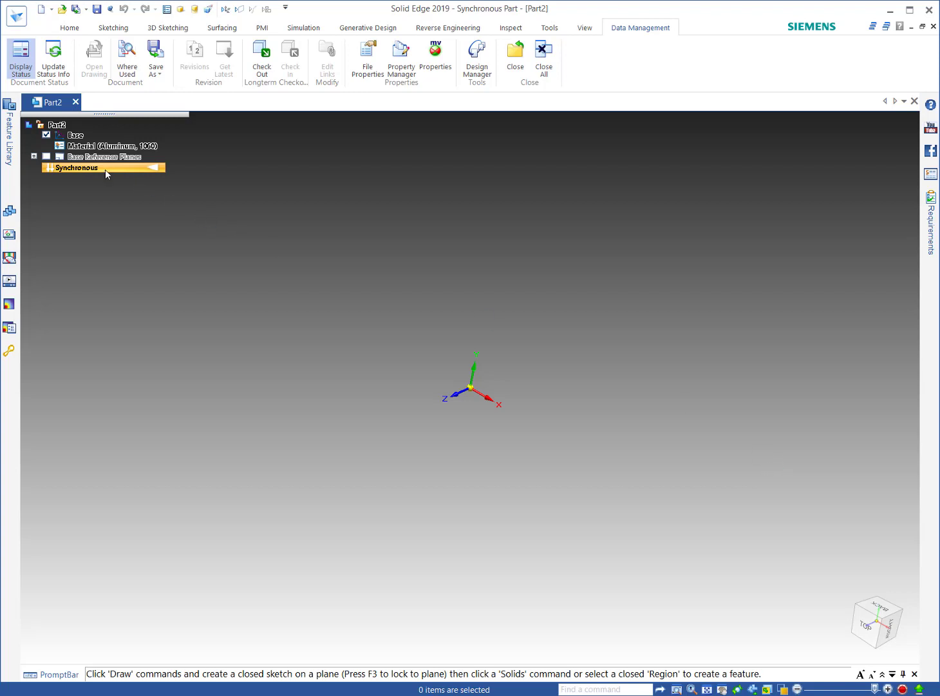
pyautogui.click(72, 29)
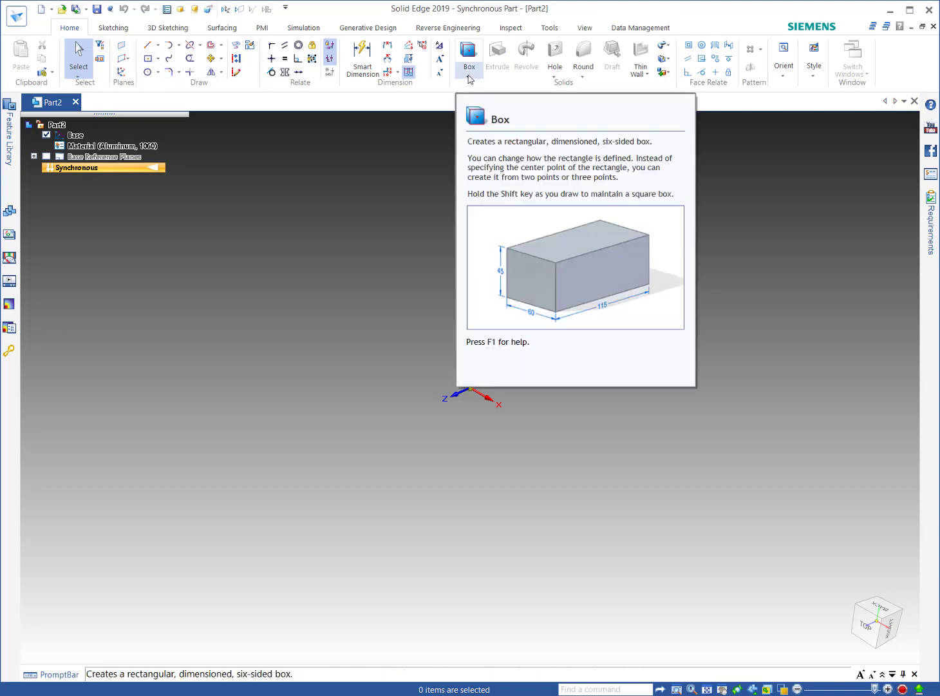
pyautogui.hotkey('alt', 'Tab')
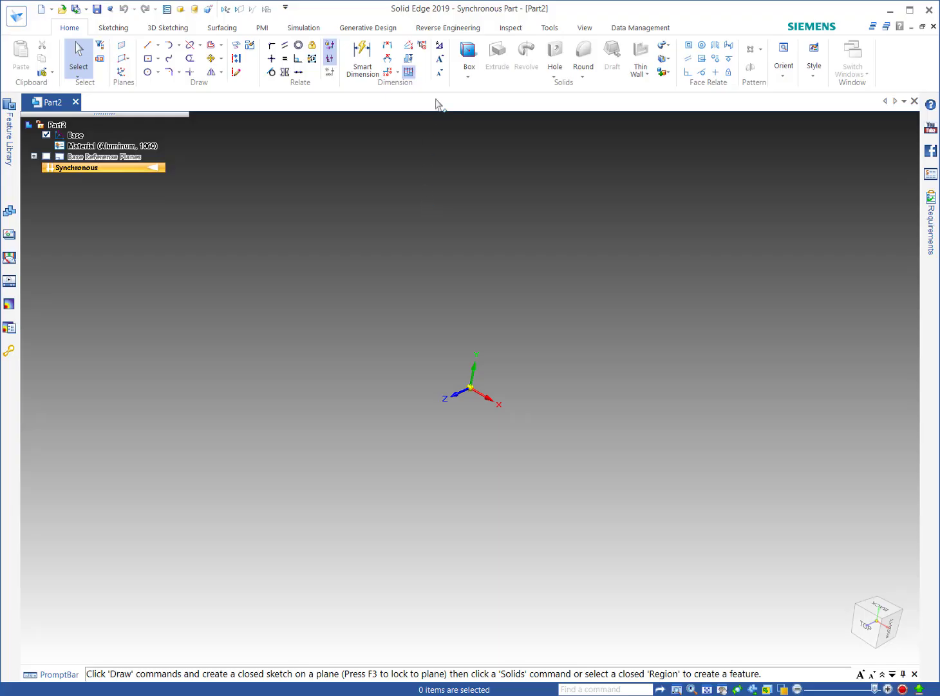
pyautogui.click(477, 74)
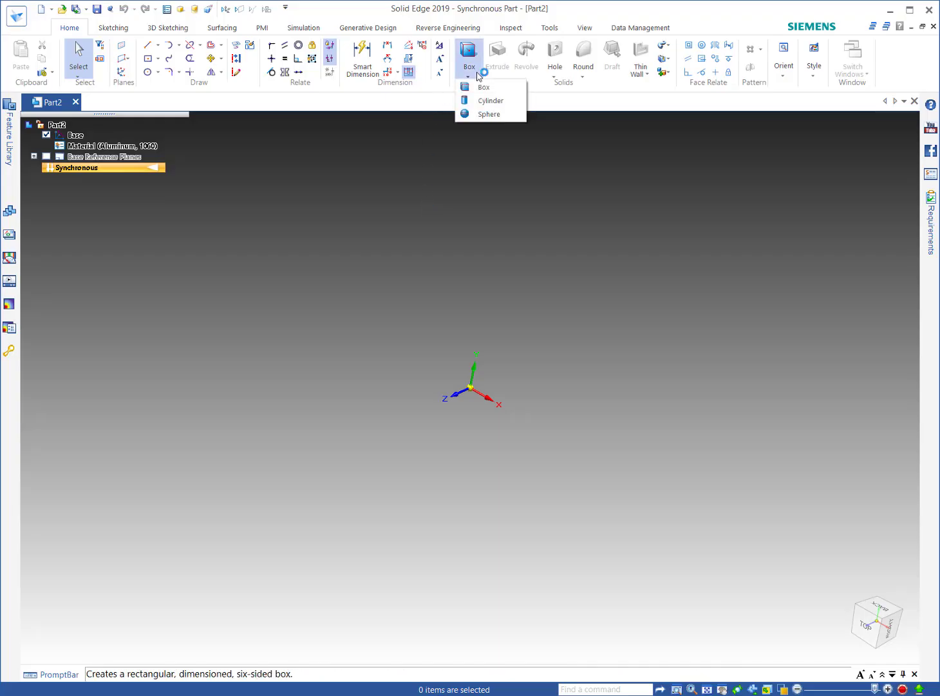
pyautogui.click(431, 283)
# Step: Draw a rectangle centred on the origin on the locked XY base plane, 4.5 in wide and 4.5 in high at 0°
pyautogui.moveTo(431, 264); pyautogui.dragTo(483, 243, button='middle')
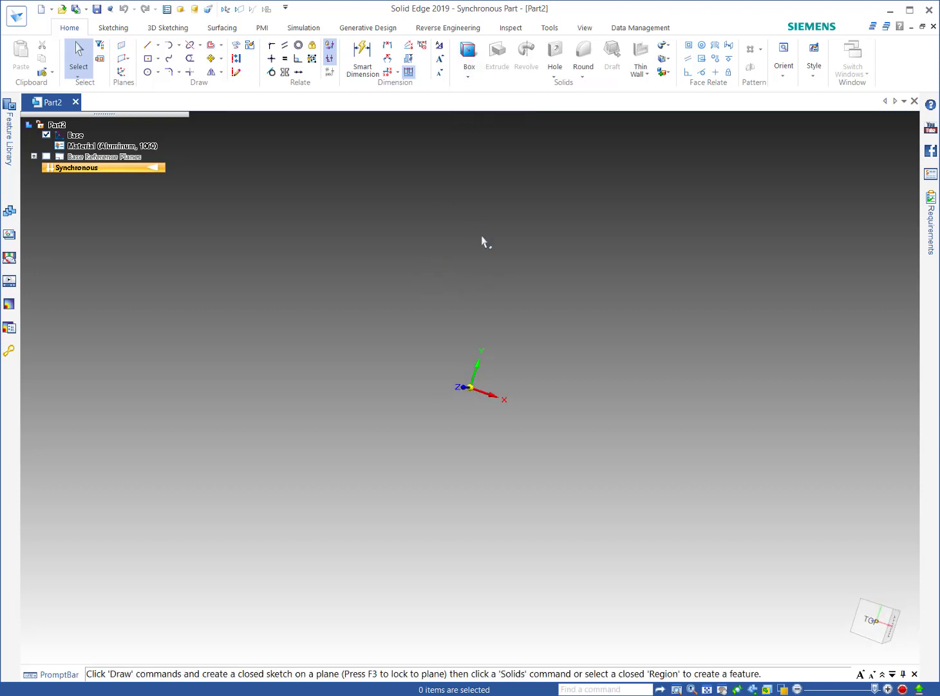
pyautogui.rightClick(481, 278)
pyautogui.click(507, 294)
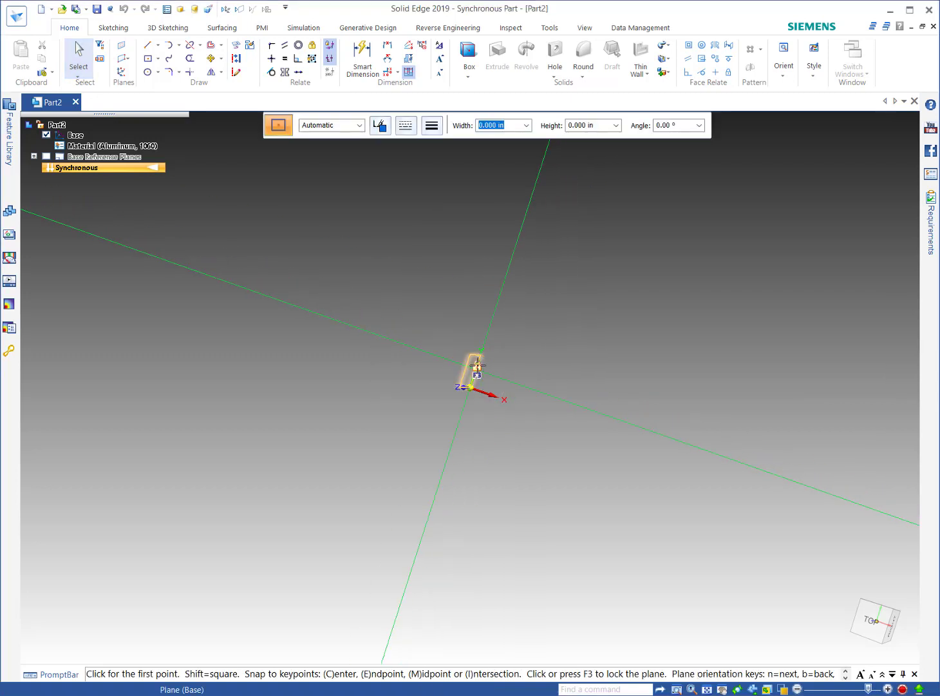
pyautogui.press('F3')
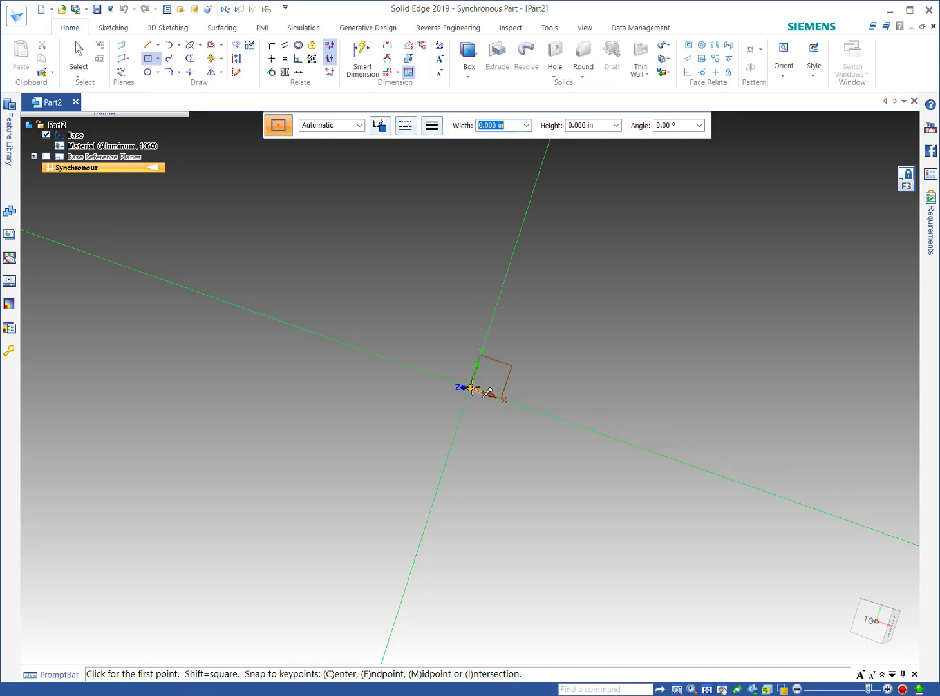
pyautogui.click(472, 388)
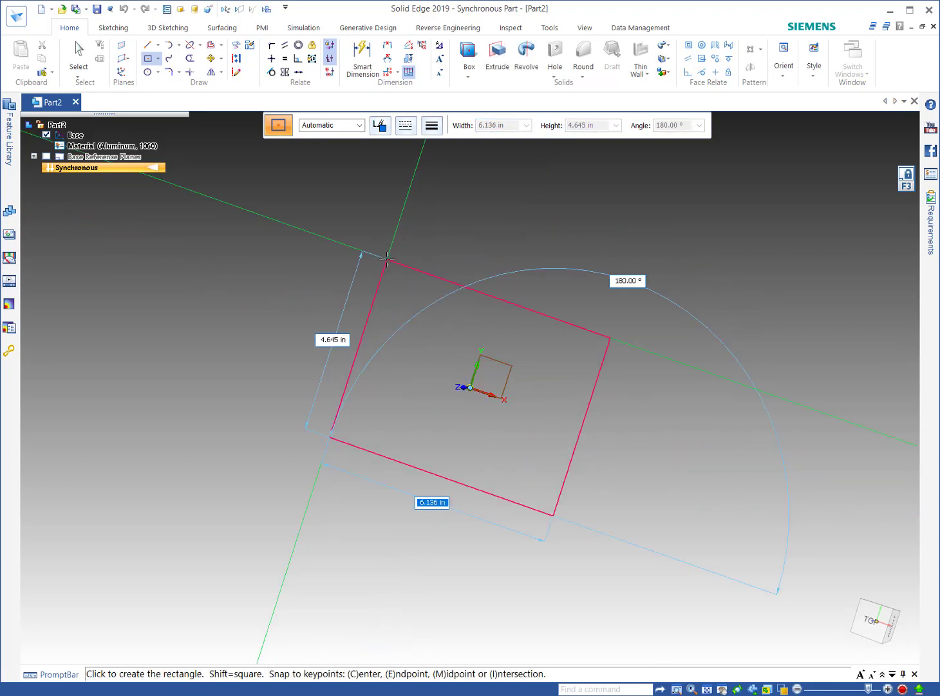
pyautogui.write('4.5')
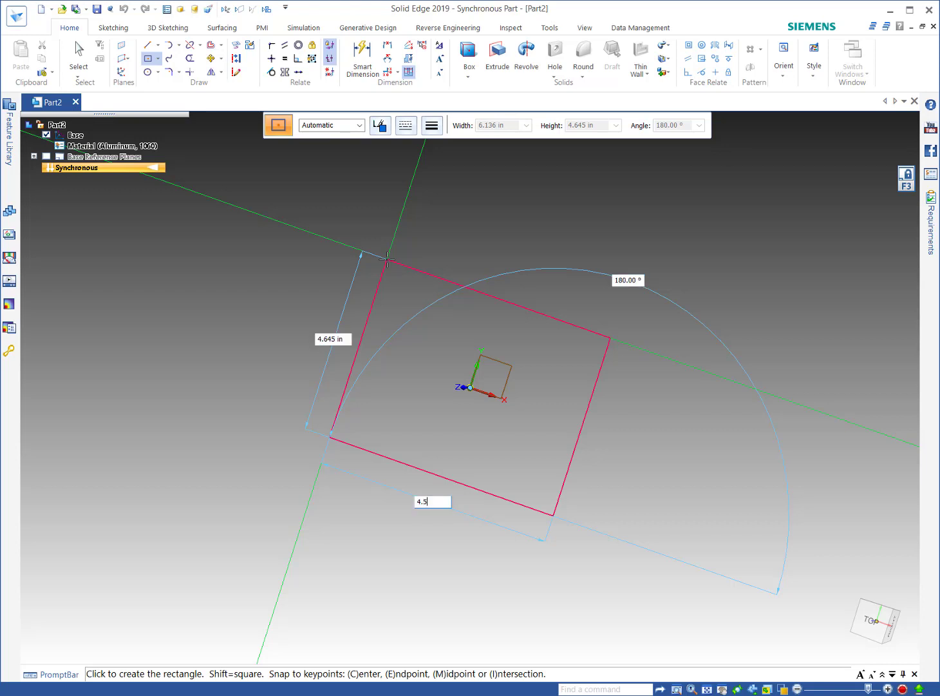
pyautogui.press('Tab')
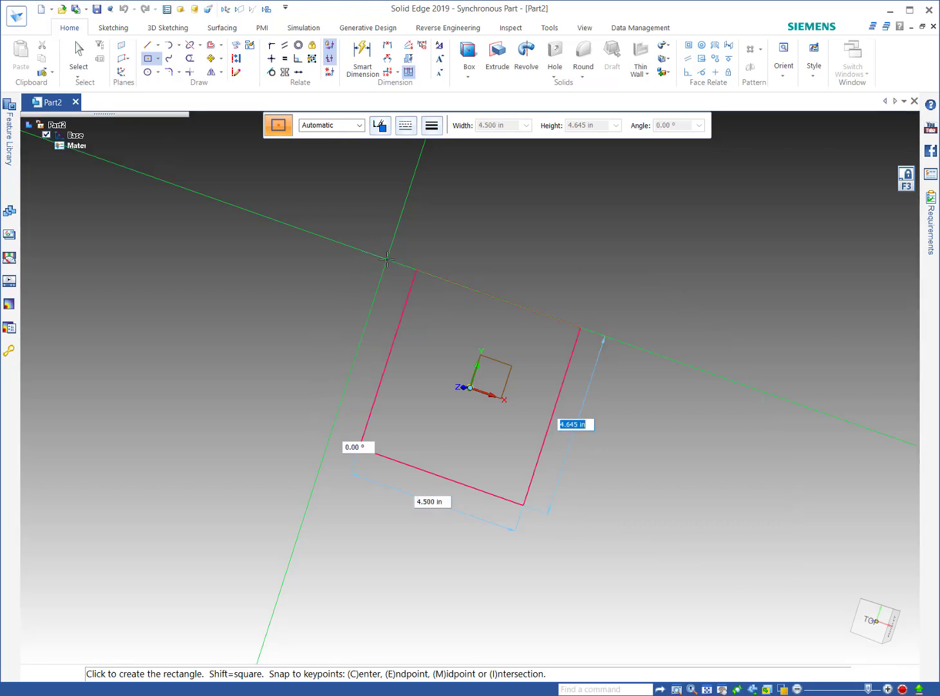
pyautogui.write('4.5')
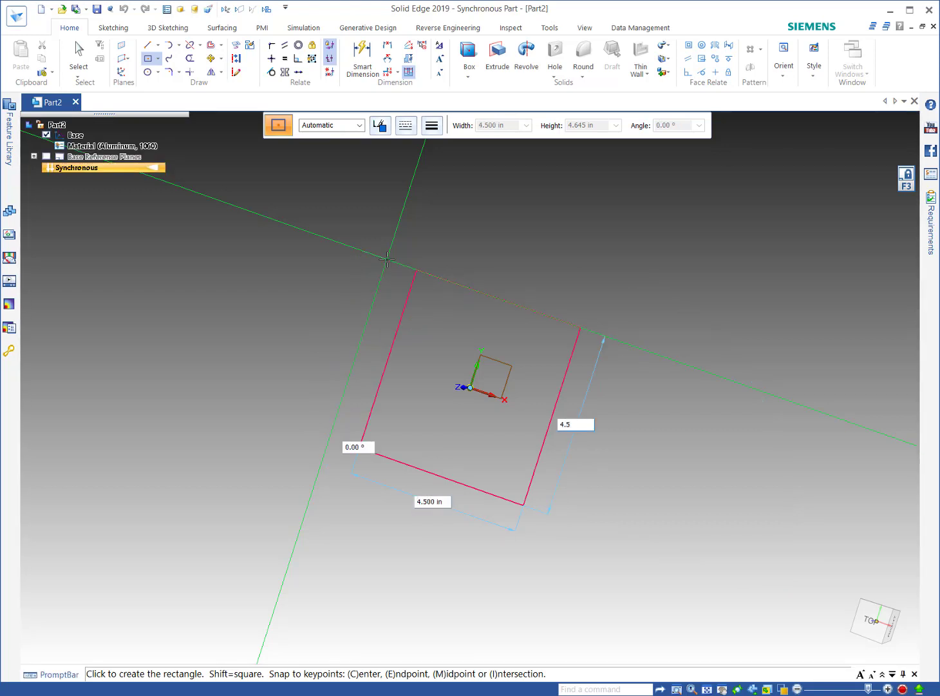
pyautogui.press('Tab')
pyautogui.write('0')
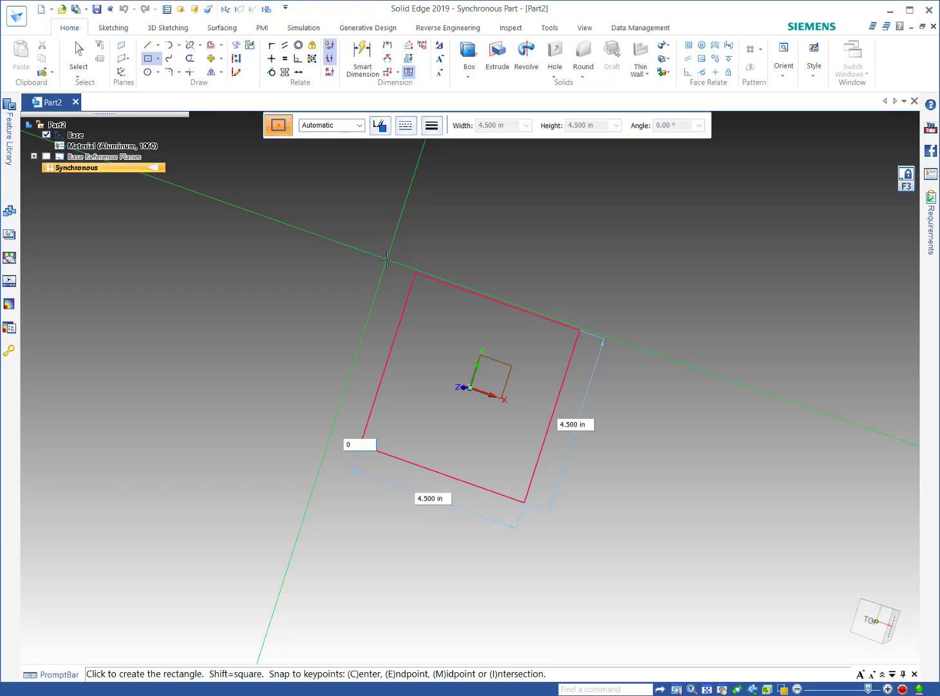
pyautogui.press('Return')
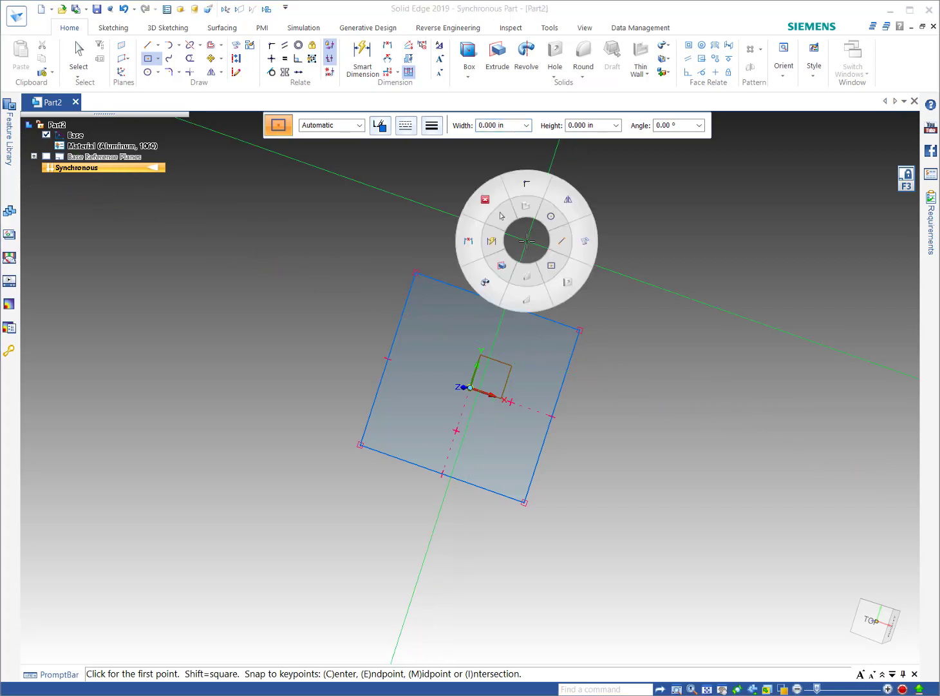
pyautogui.rightClick(526, 241)
pyautogui.click(504, 221)
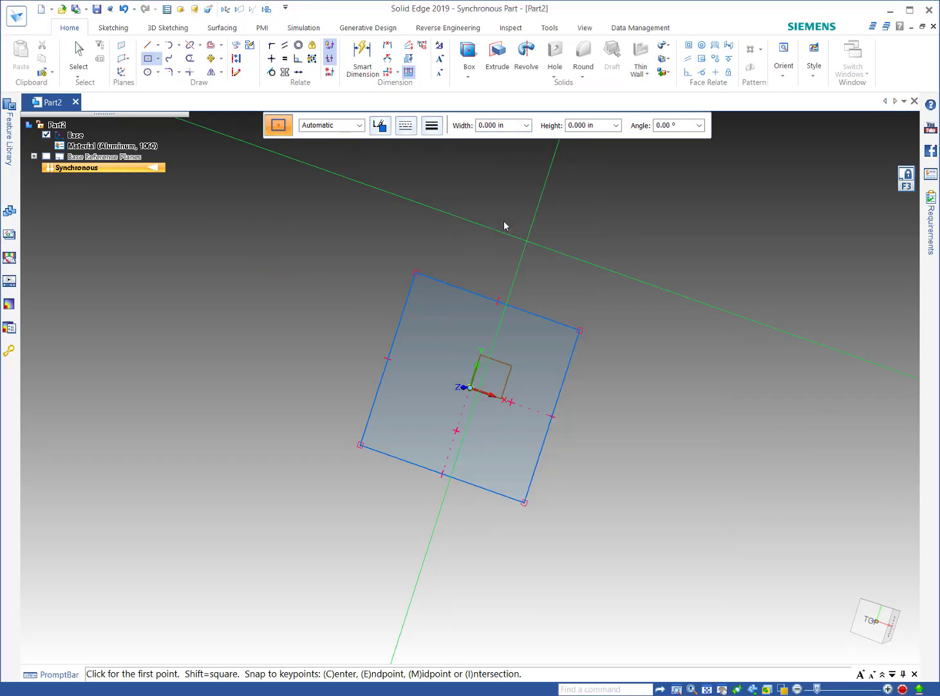
# Step: Extrude the square region 3/4 in below the sketch plane to form the base plate
pyautogui.click(525, 332)
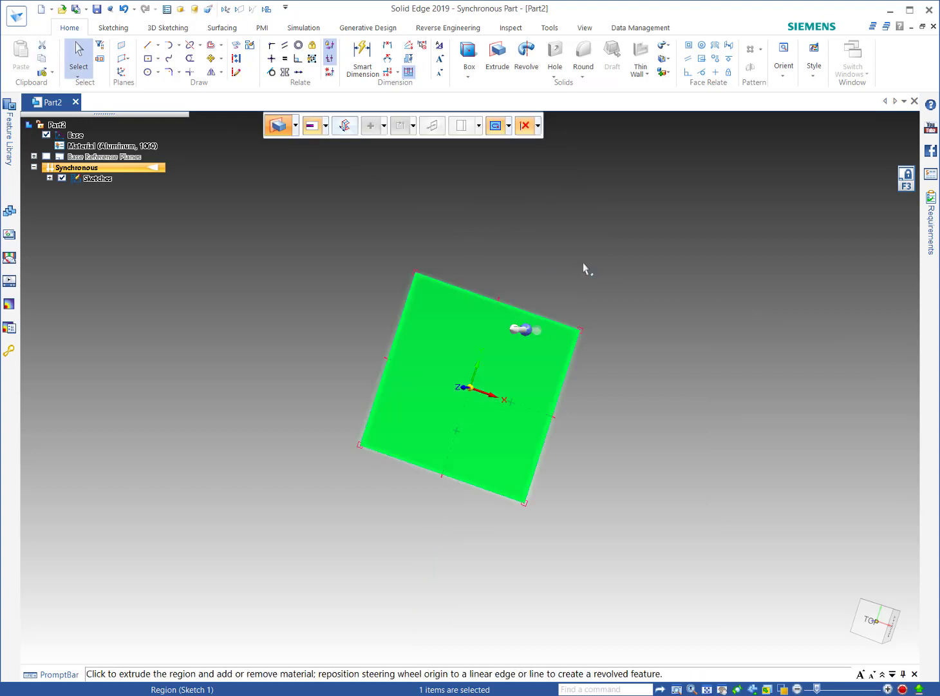
pyautogui.click(519, 331)
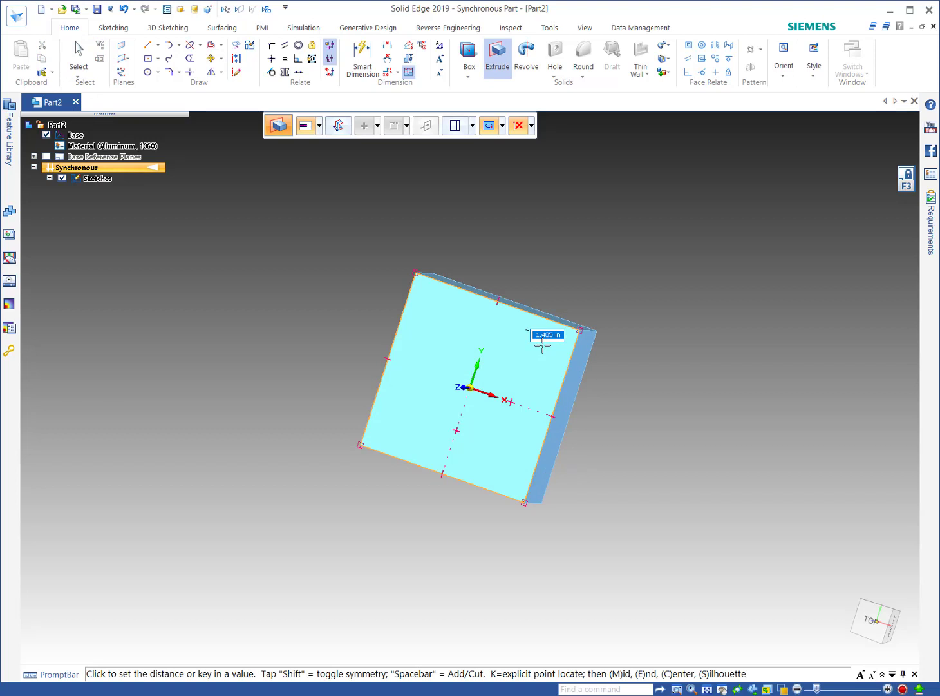
pyautogui.write('3/4')
pyautogui.press('Return')
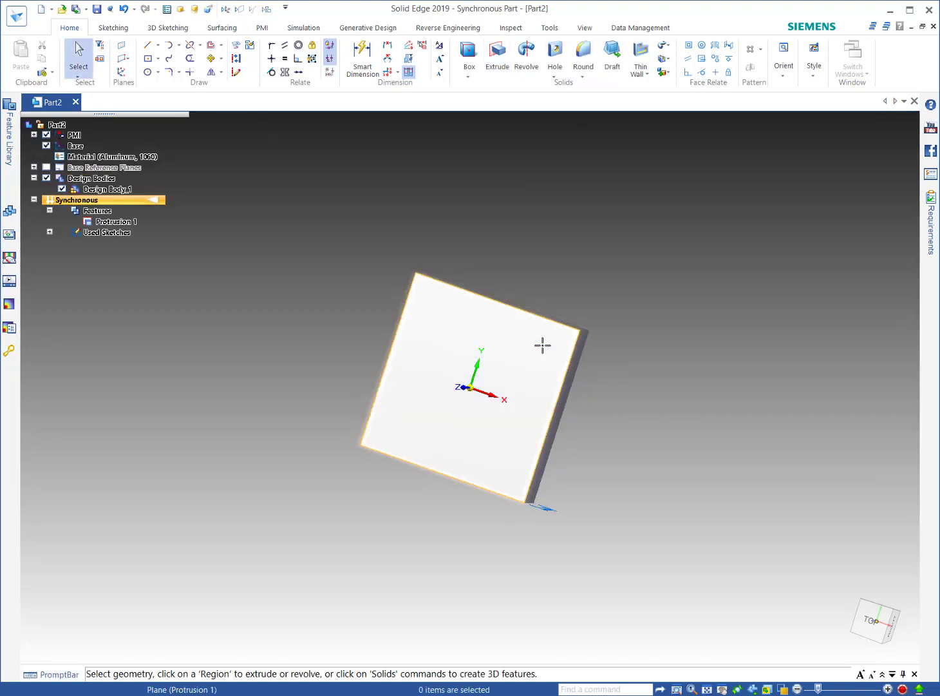
# Step: Draw a 2.25 in diameter circle centred on the origin on the base plate's locked top face
pyautogui.moveTo(613, 410); pyautogui.dragTo(640, 297, button='middle')
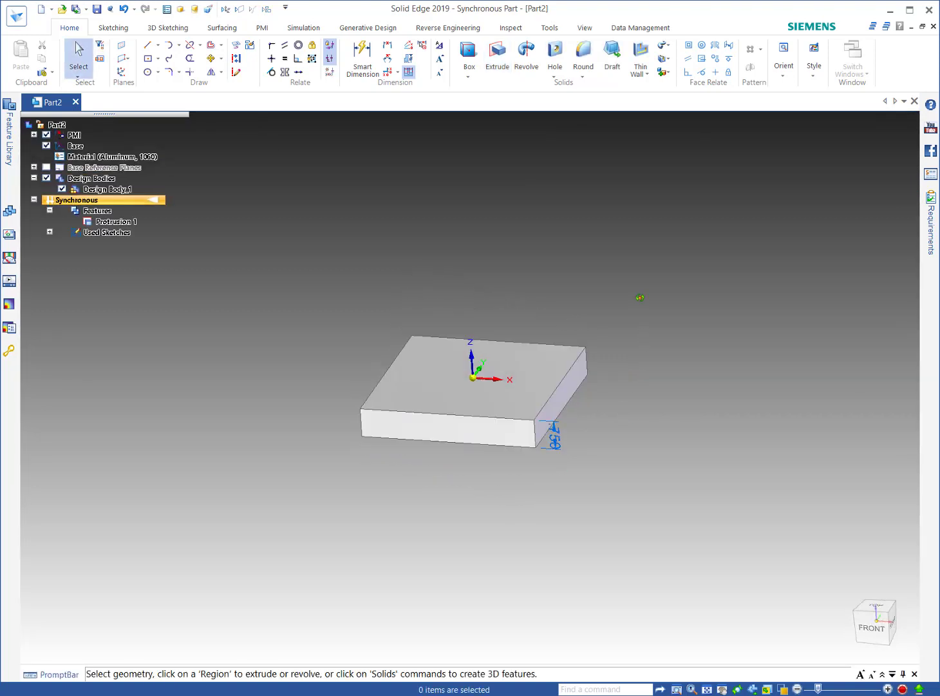
pyautogui.rightClick(641, 298)
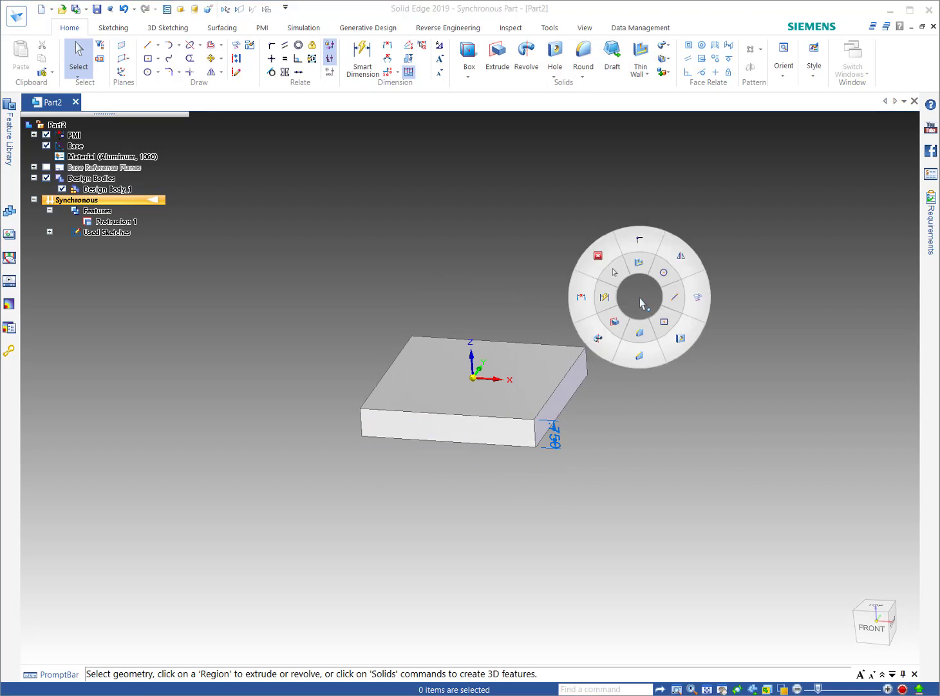
pyautogui.click(664, 275)
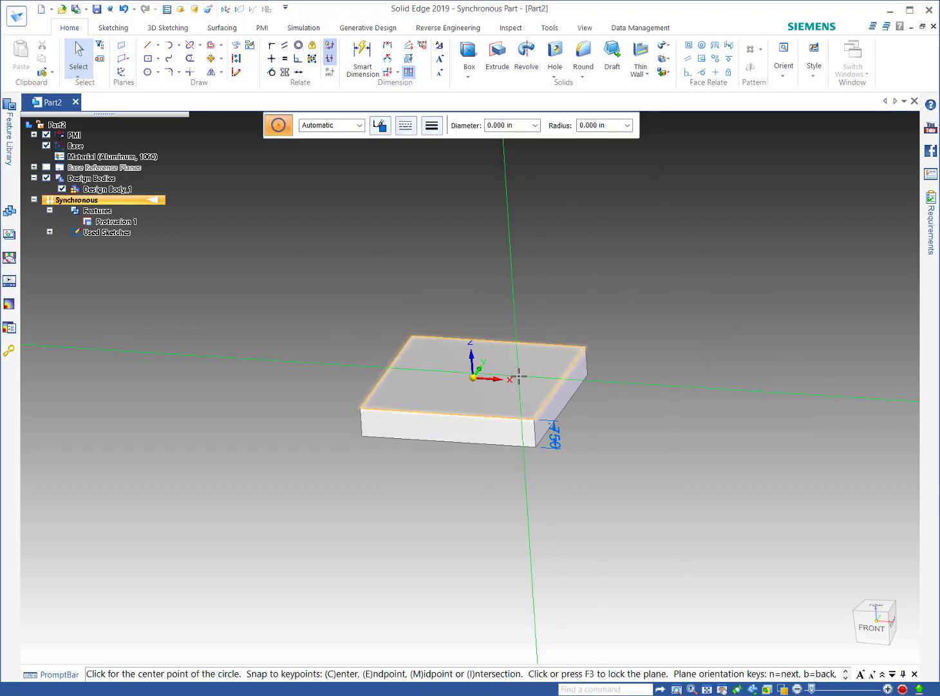
pyautogui.press('F3')
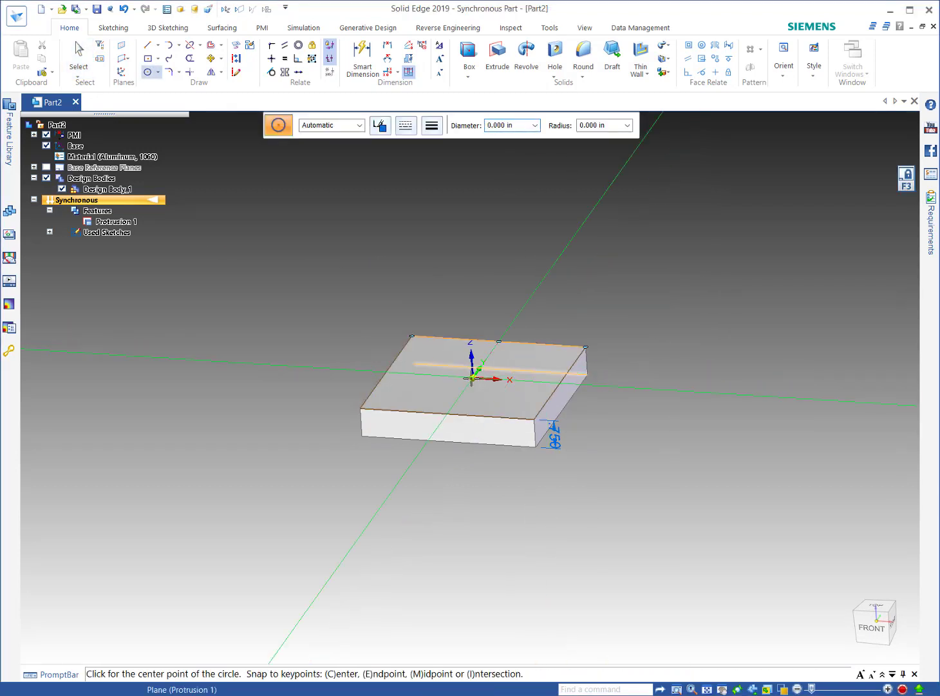
pyautogui.click(473, 379)
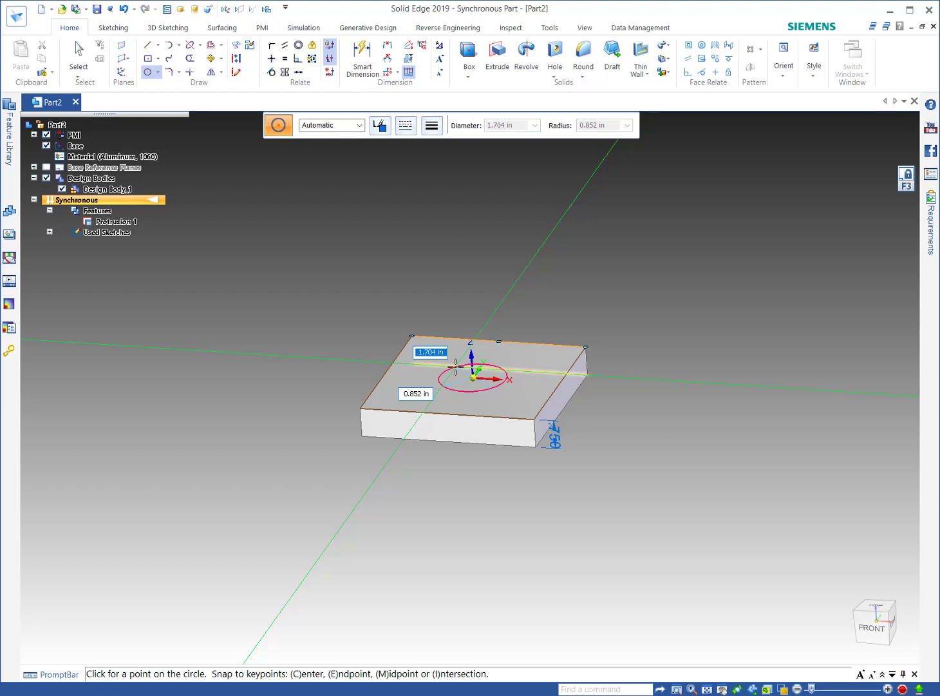
pyautogui.write('2.25')
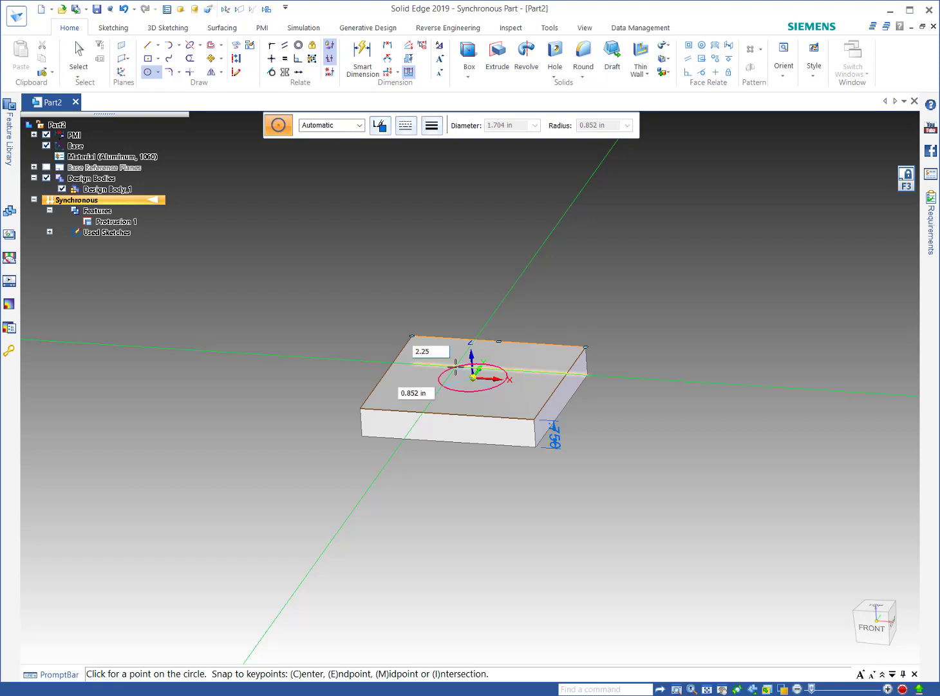
pyautogui.press('Return')
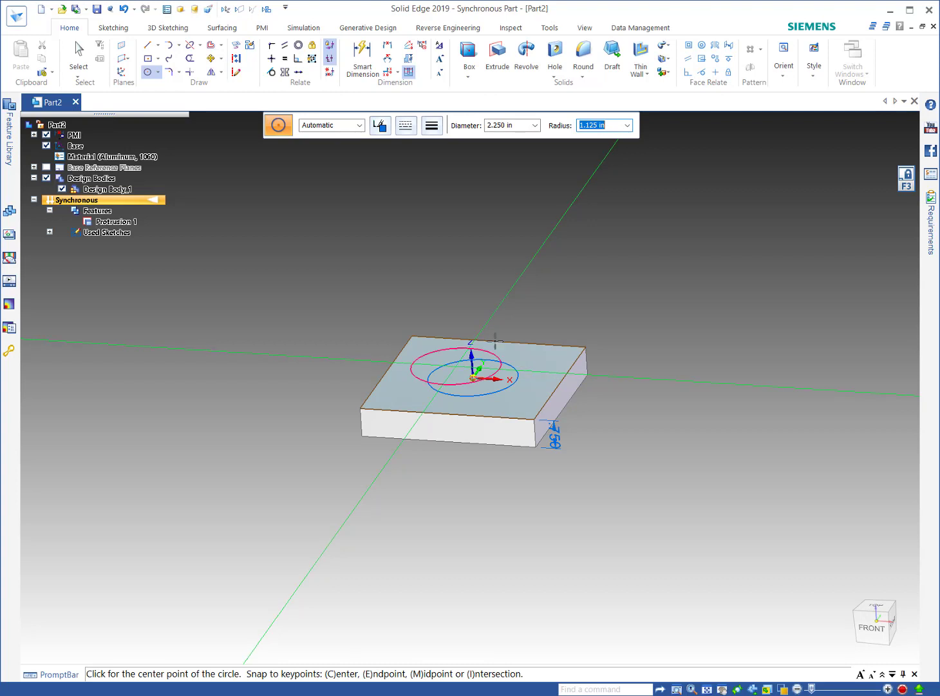
pyautogui.rightClick(519, 300)
pyautogui.click(496, 275)
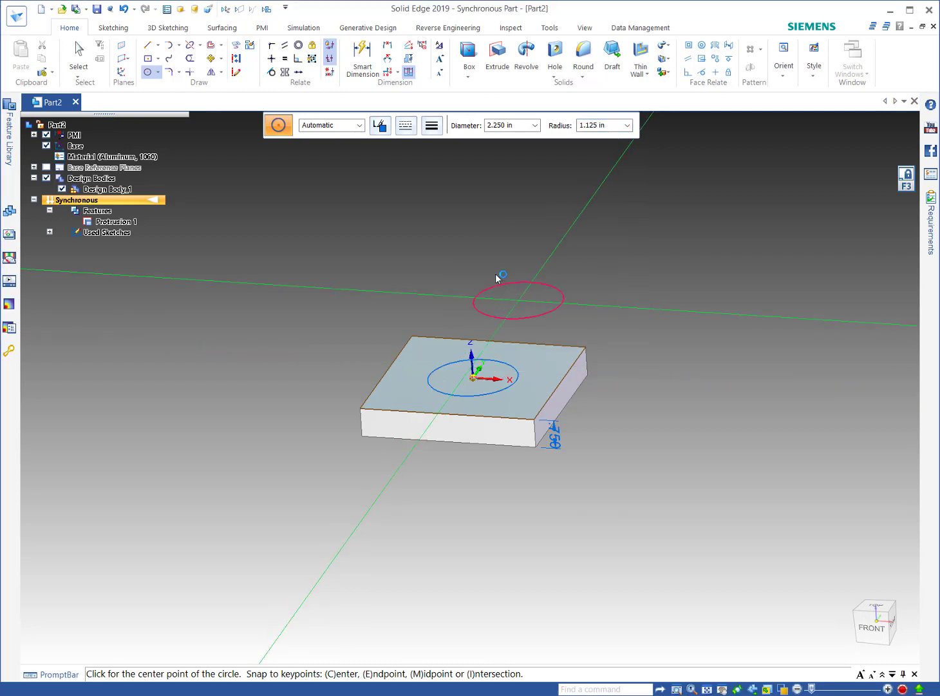
# Step: Extrude the circular region 2.25 in upward from the plate as a cylindrical boss
pyautogui.click(500, 374)
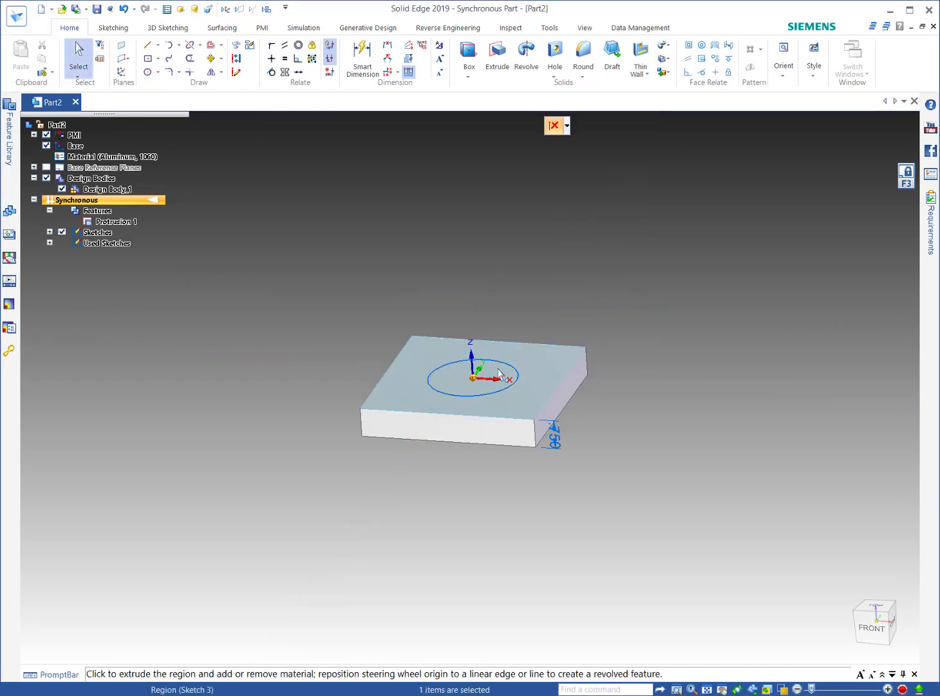
pyautogui.click(499, 334)
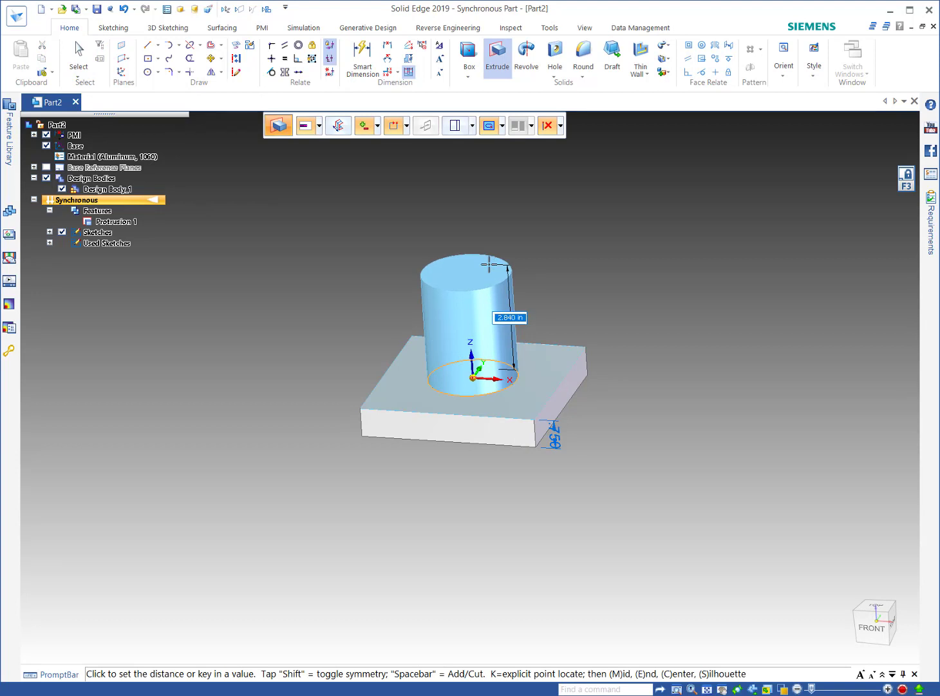
pyautogui.write('3.25')
pyautogui.press('Return')
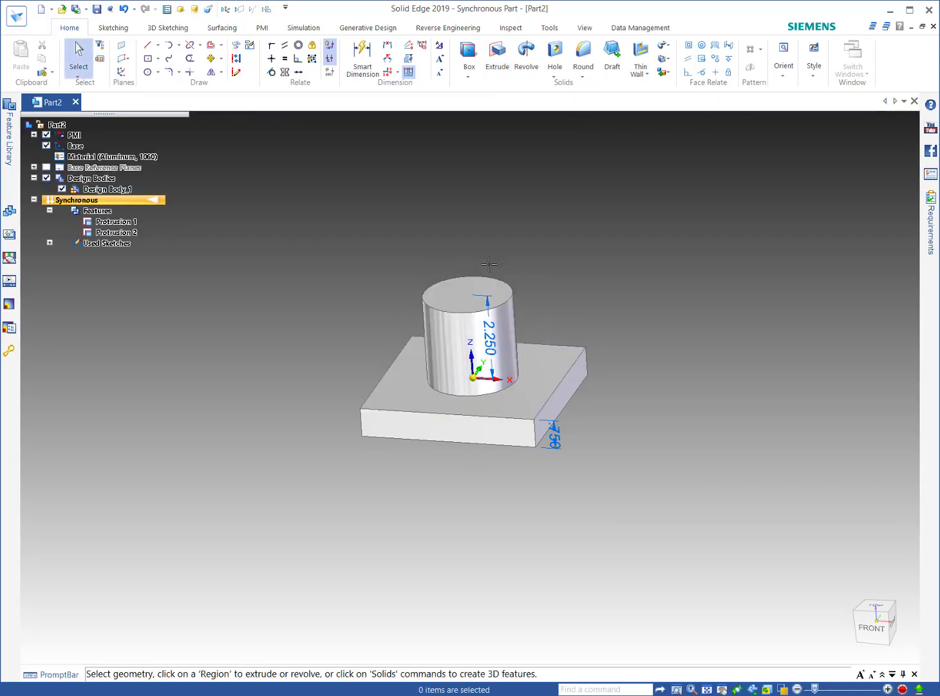
# Step: Round the circular edge where the boss meets the plate with a .375 in radius
pyautogui.rightClick(556, 248)
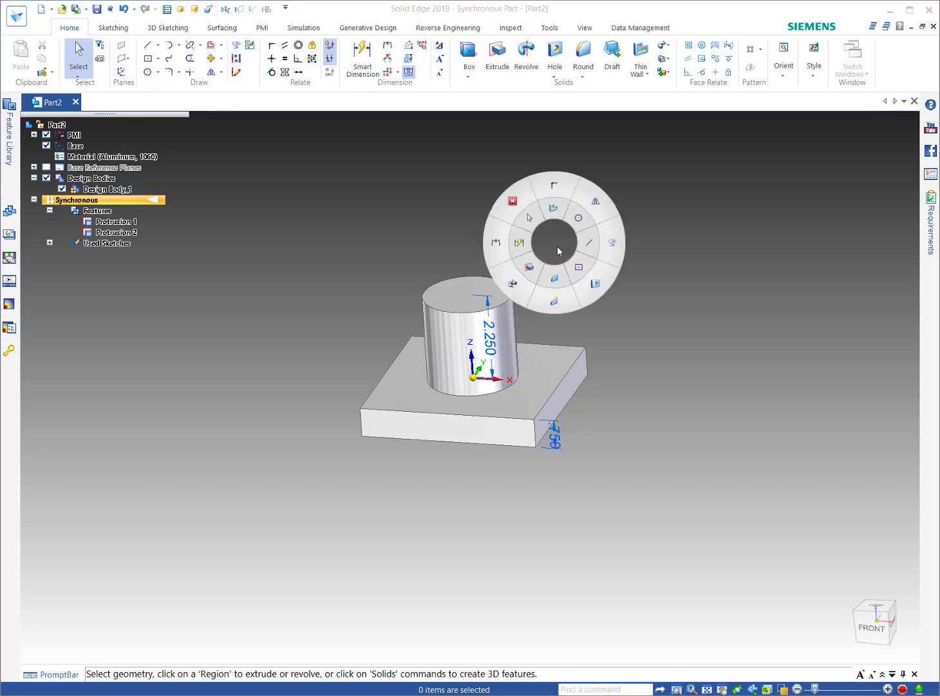
pyautogui.click(554, 275)
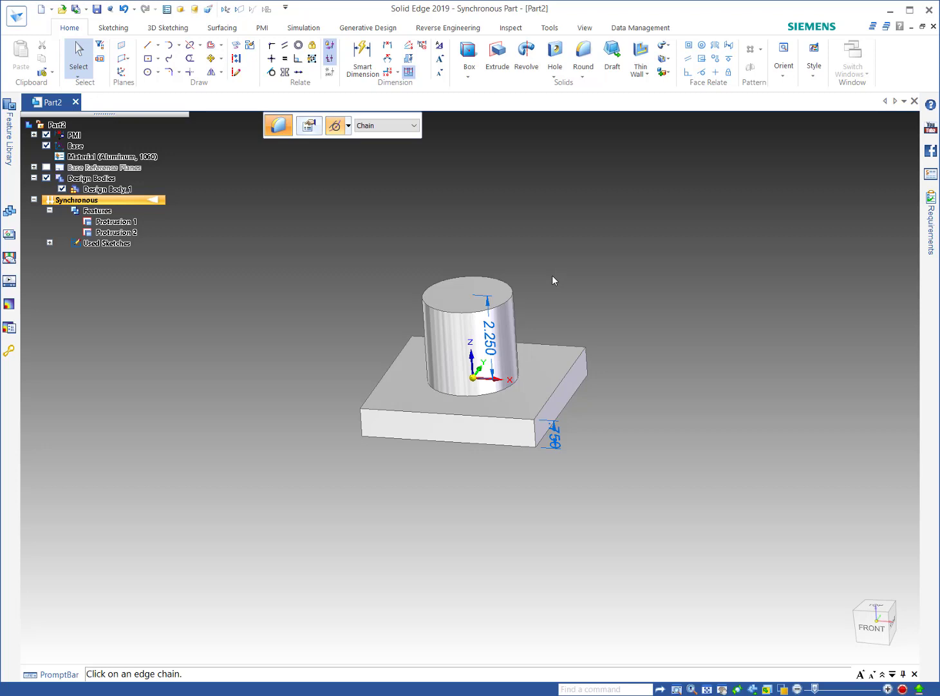
pyautogui.scroll(4, 552, 277)
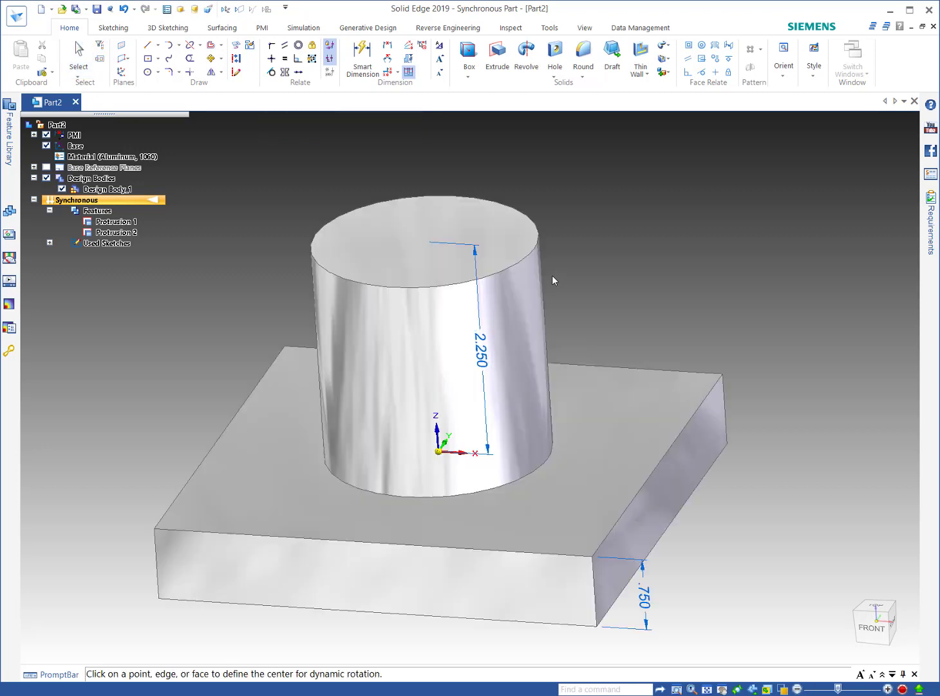
pyautogui.rightClick(543, 208)
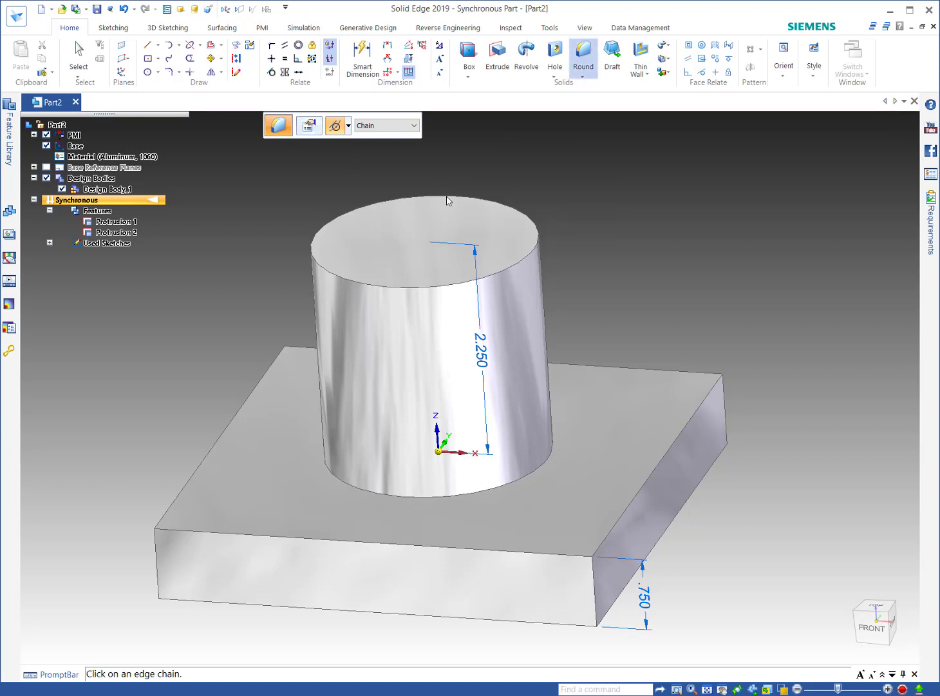
pyautogui.click(523, 479)
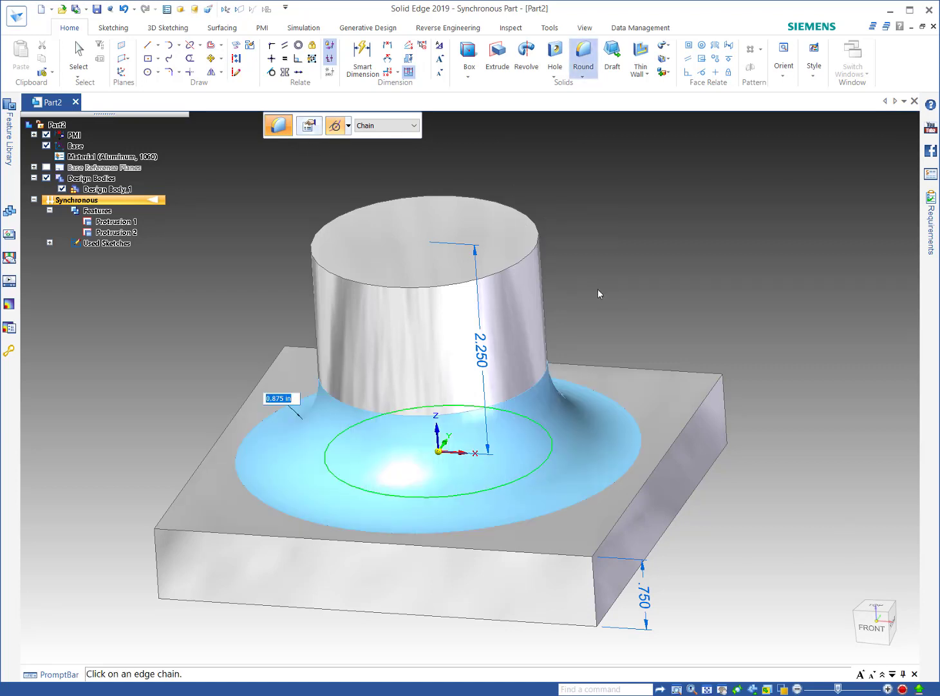
pyautogui.write('.375')
pyautogui.press('Return')
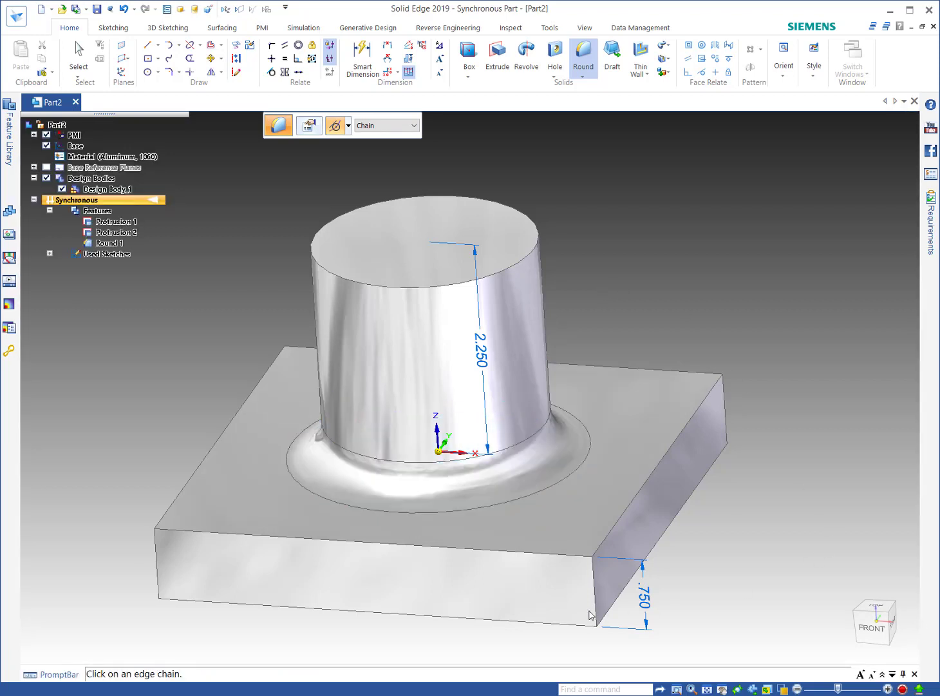
# Step: Round the four vertical corner edges of the base plate with a .875 in radius
pyautogui.click(597, 603)
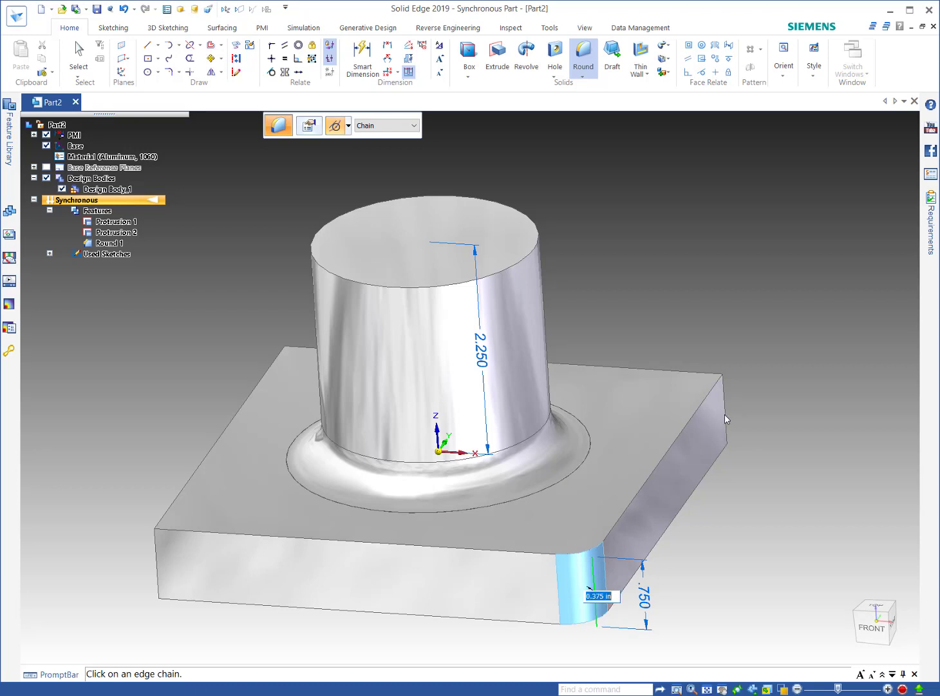
pyautogui.click(726, 414)
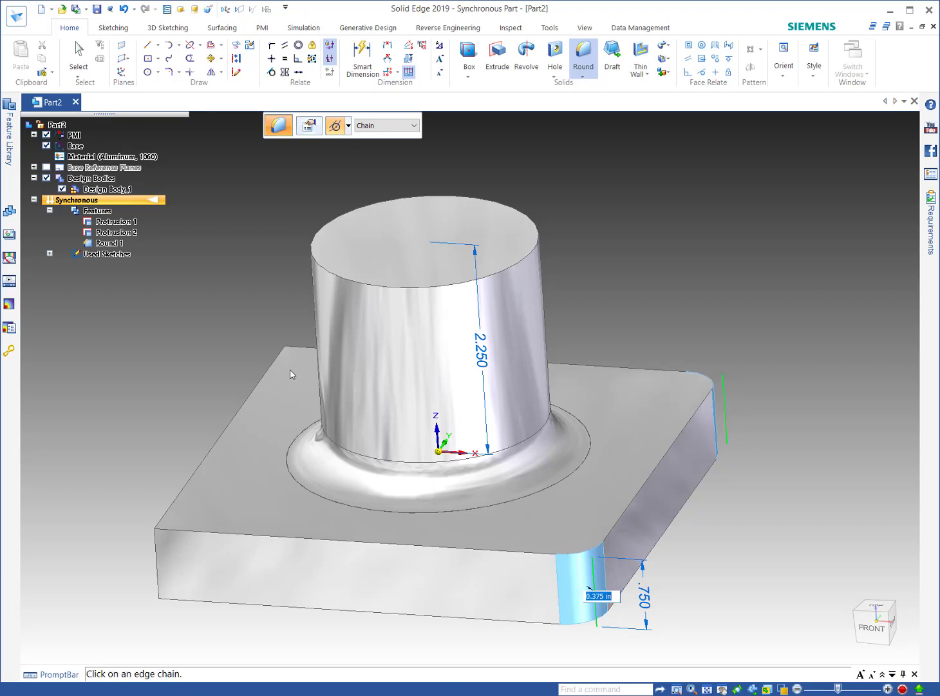
pyautogui.click(287, 374)
pyautogui.click(157, 579)
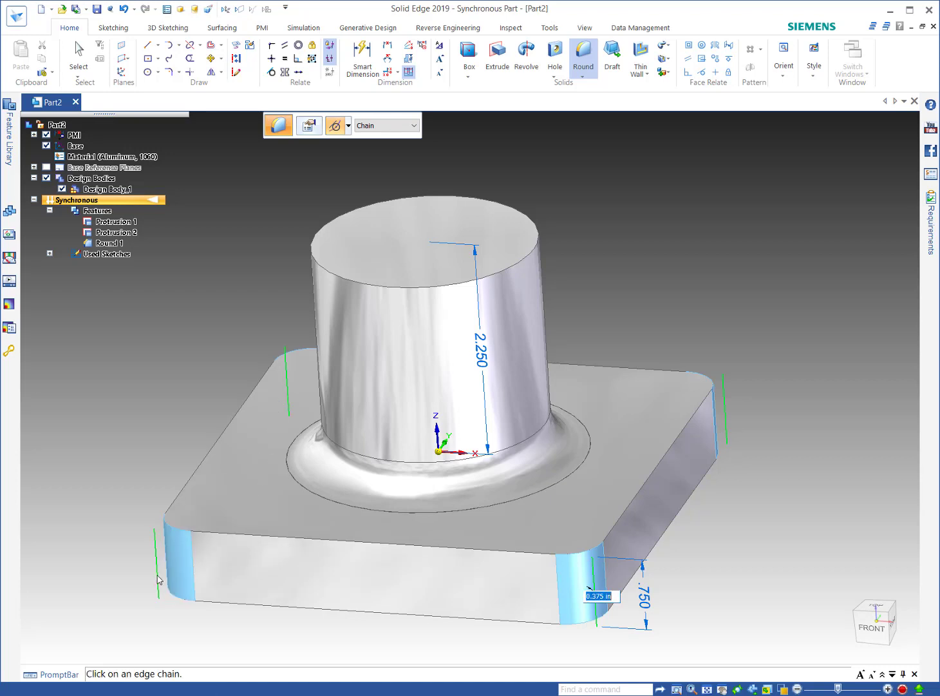
pyautogui.write('.875')
pyautogui.press('Return')
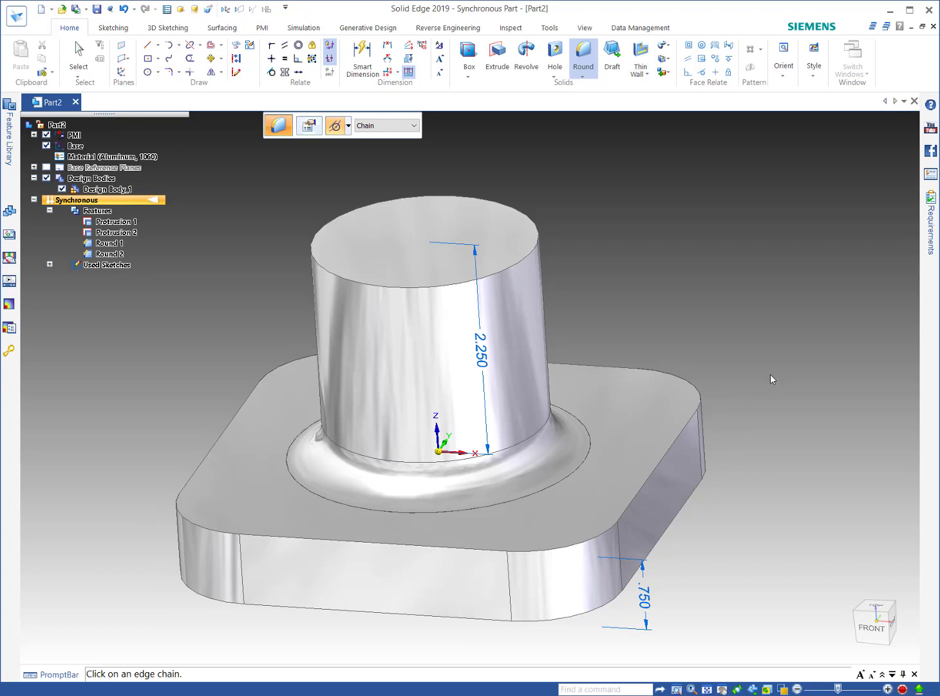
pyautogui.press('Escape')
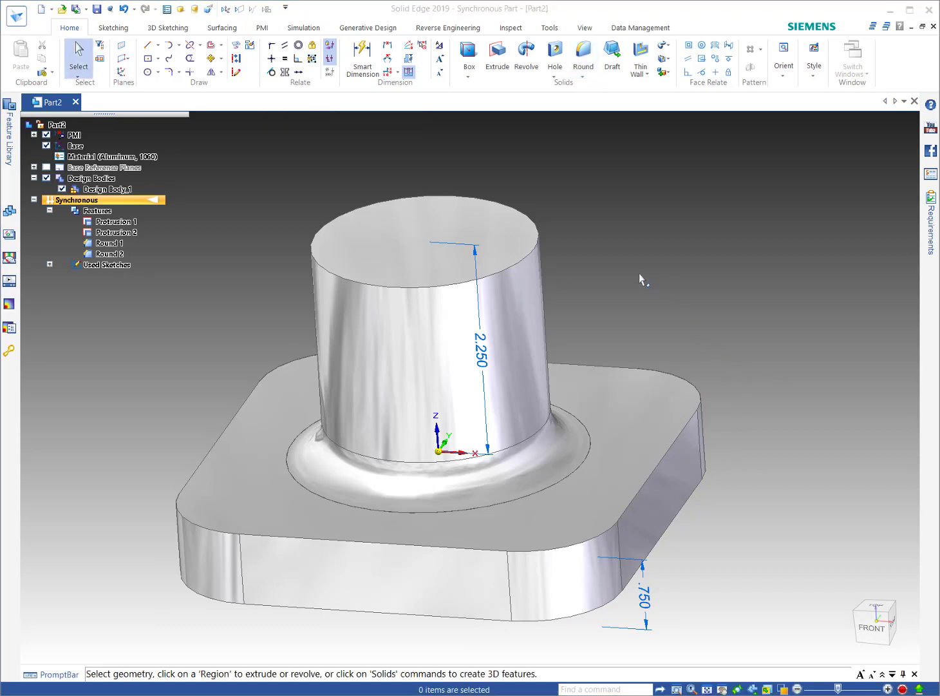
# Step: Start the Hole command and configure a simple hole with a .75 in diameter
pyautogui.moveTo(639, 274); pyautogui.dragTo(678, 316, button='right')
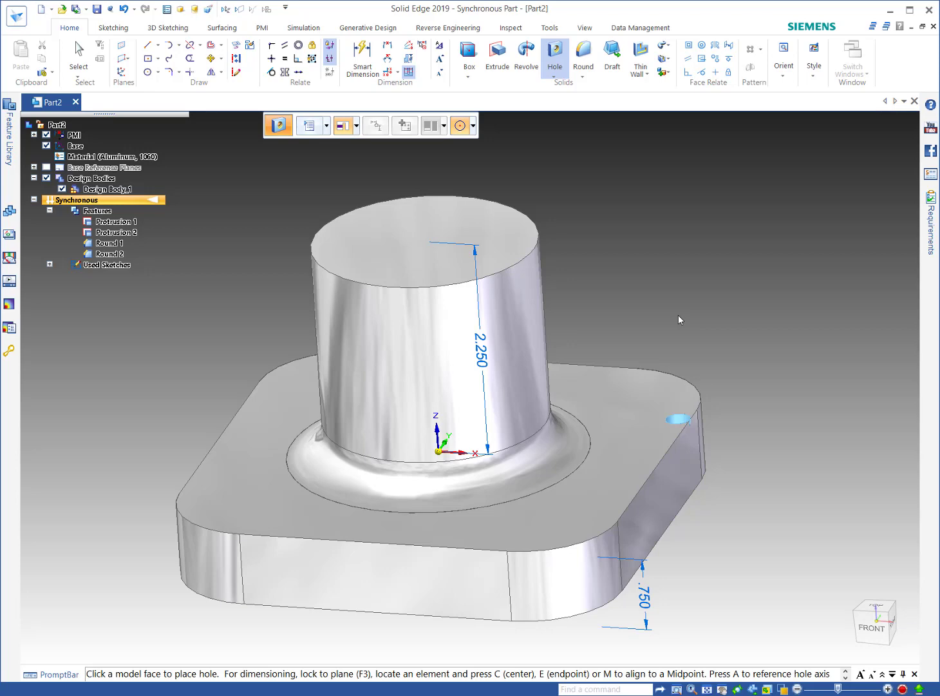
pyautogui.click(309, 126)
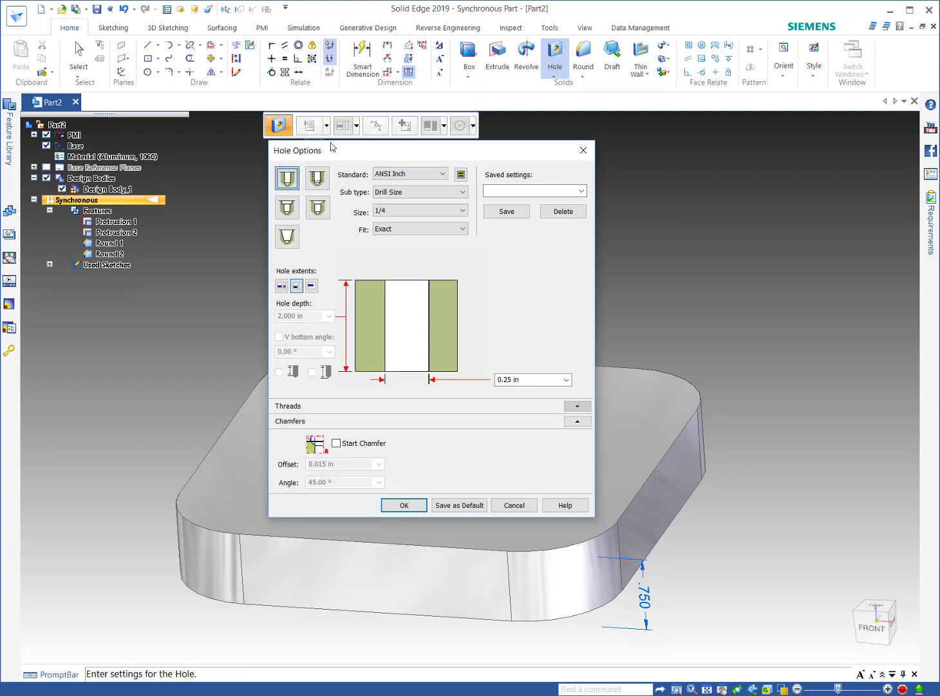
pyautogui.click(527, 382)
pyautogui.write('.75')
pyautogui.press('Return')
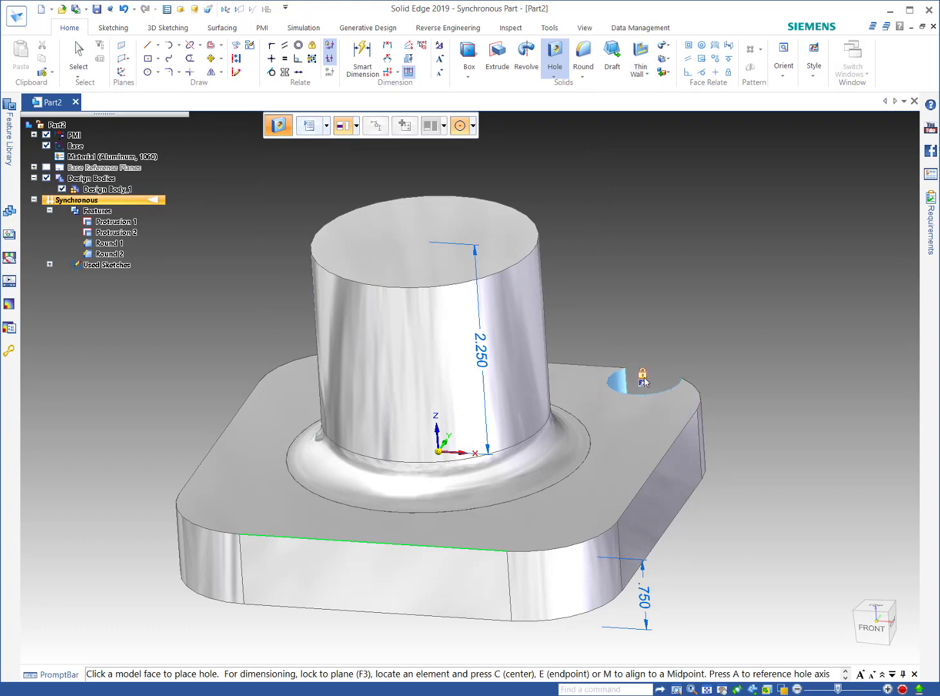
# Step: Place four holes on the base plate's locked top face at the corner-round centres, with a .875 in locating dimension for the back-left hole
pyautogui.press('F3')
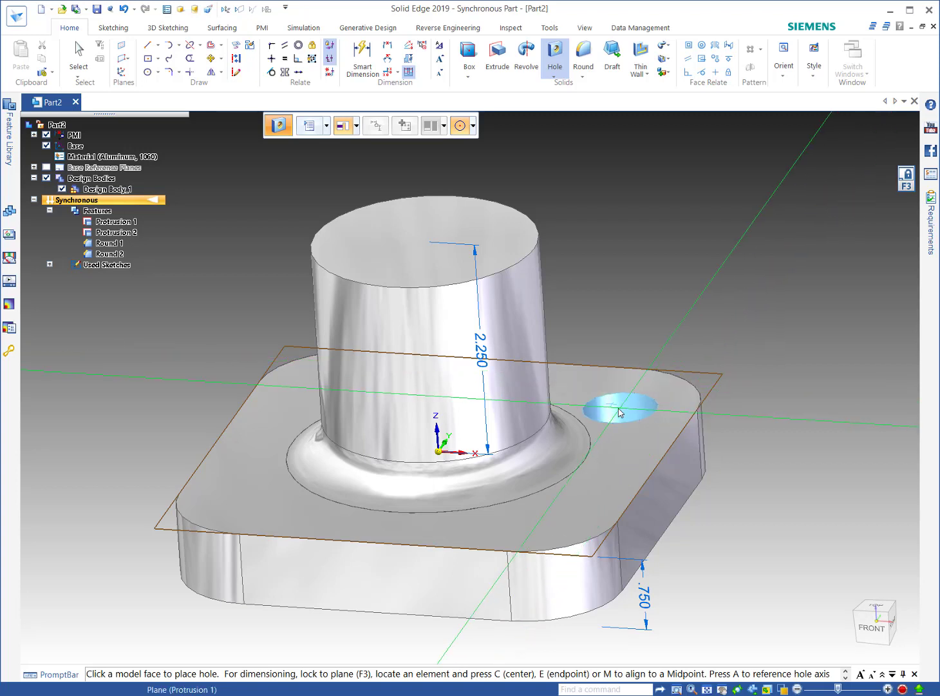
pyautogui.press('c')
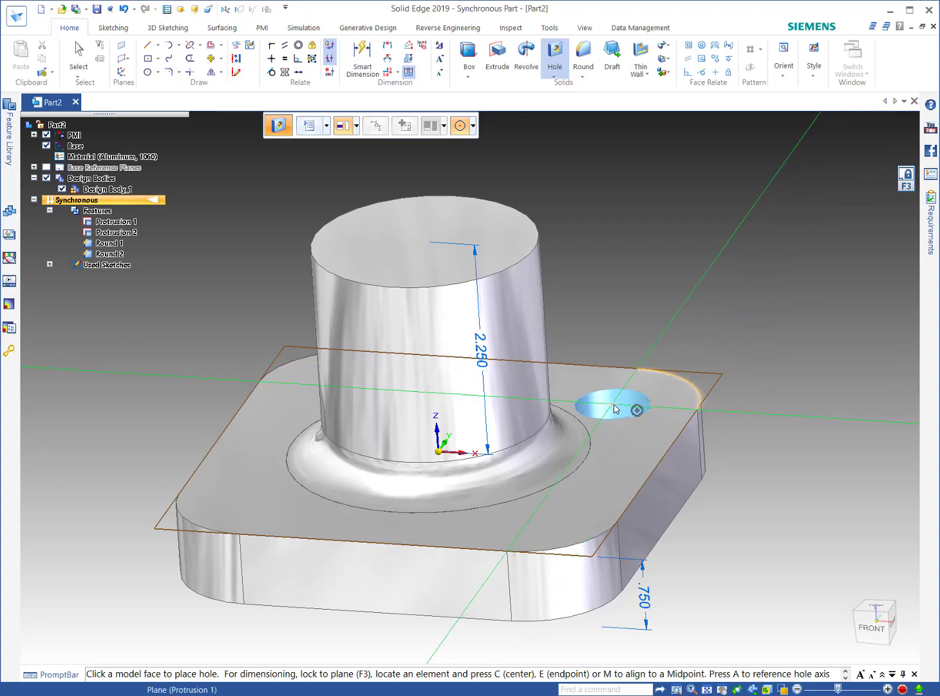
pyautogui.click(615, 408)
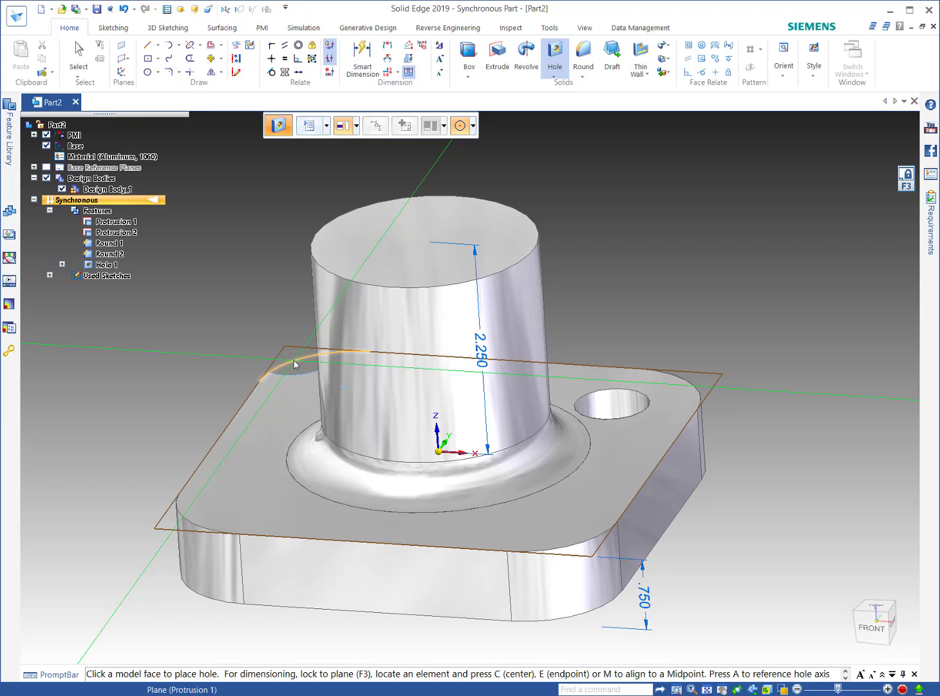
pyautogui.press('e')
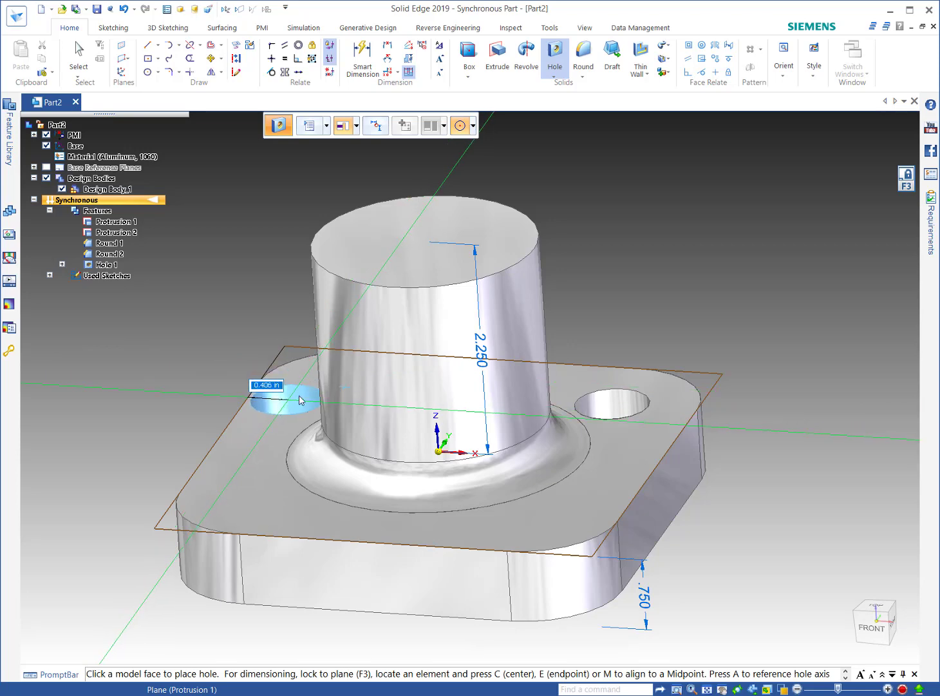
pyautogui.click(346, 386)
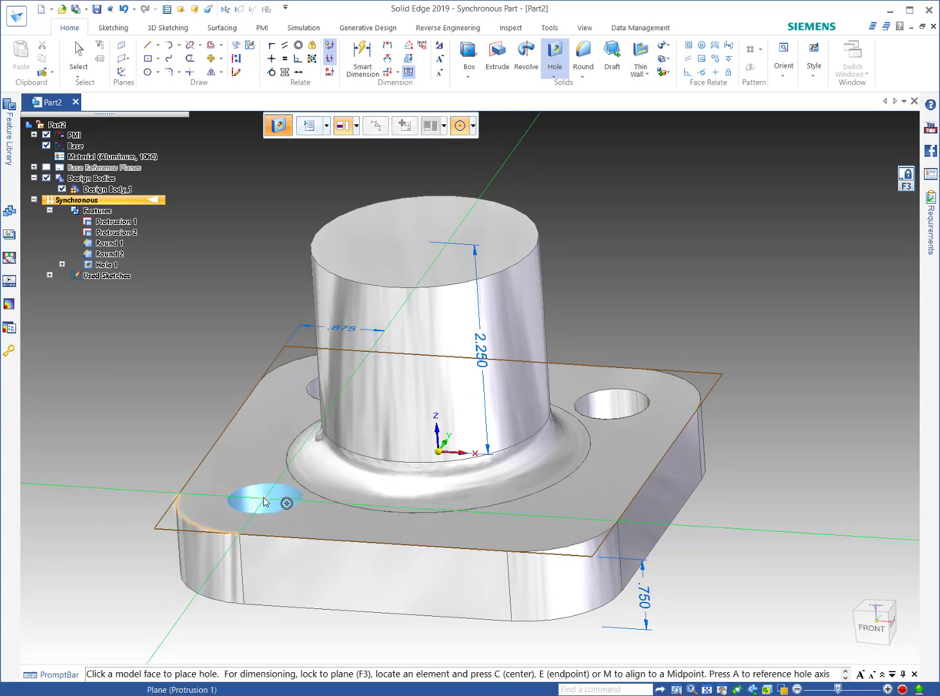
pyautogui.click(265, 500)
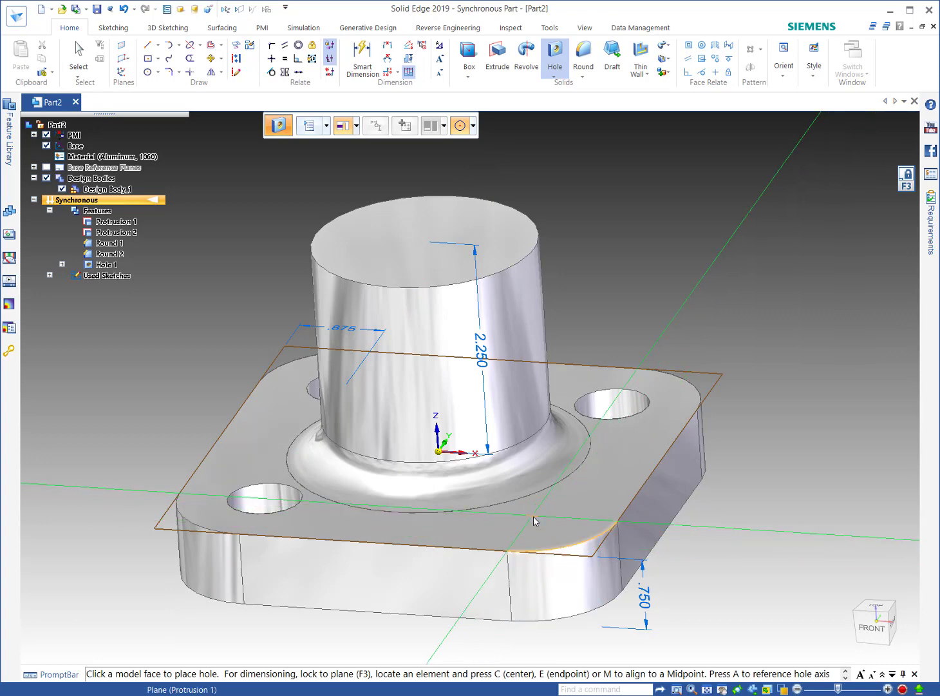
pyautogui.click(533, 520)
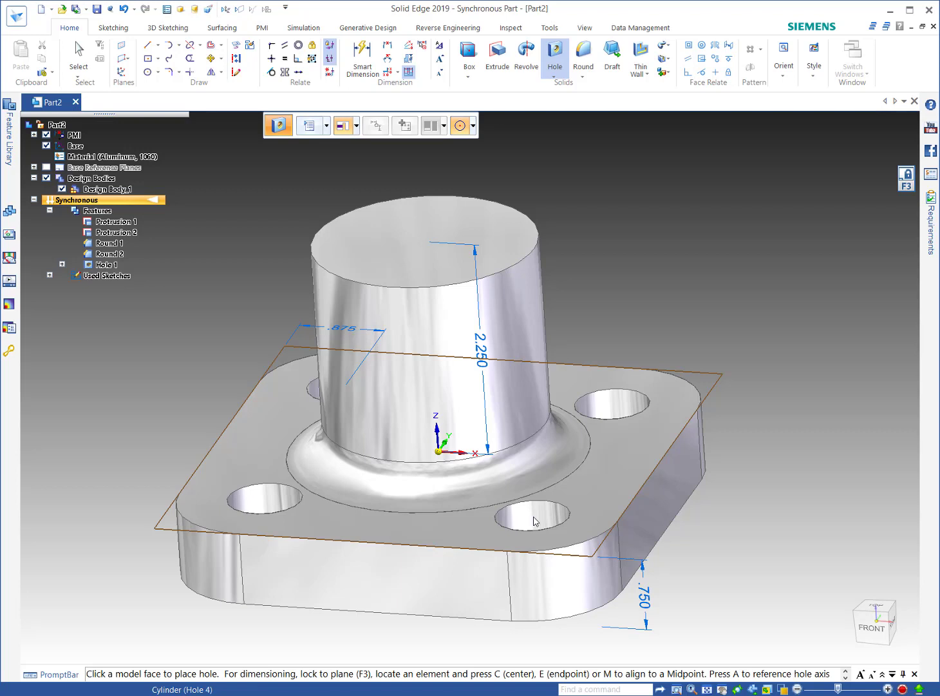
pyautogui.press('Escape')
pyautogui.click(534, 520)
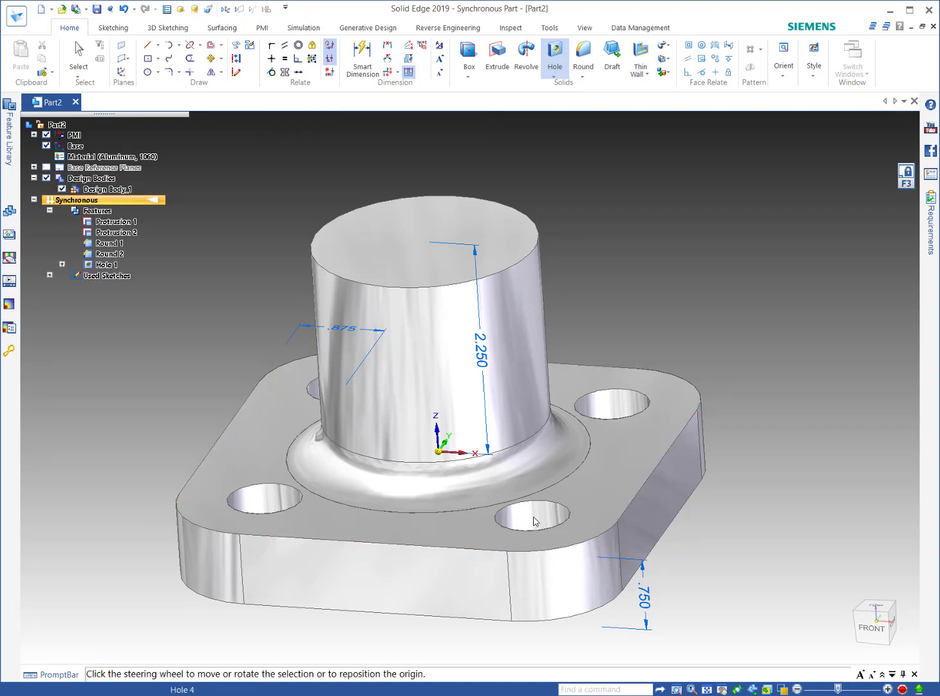
pyautogui.click(692, 300)
pyautogui.moveTo(642, 281); pyautogui.dragTo(631, 231, button='middle')
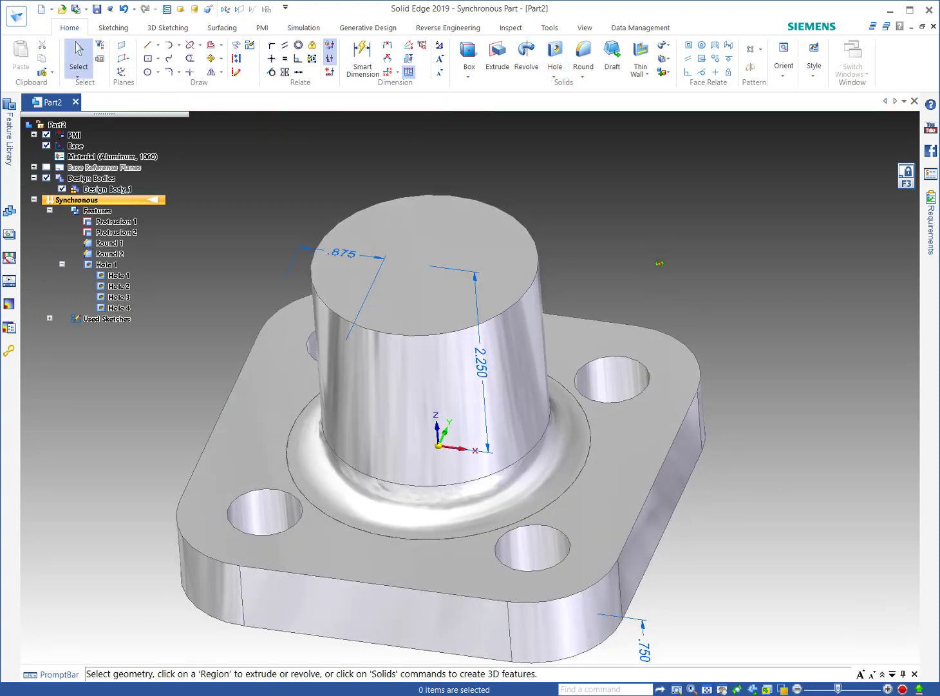
# Step: Configure a counterbored hole with a 1.3125 in counterbore diameter, a 3-.75 in counterbore depth and a .75 in hole diameter
pyautogui.moveTo(621, 214); pyautogui.dragTo(668, 248, button='right')
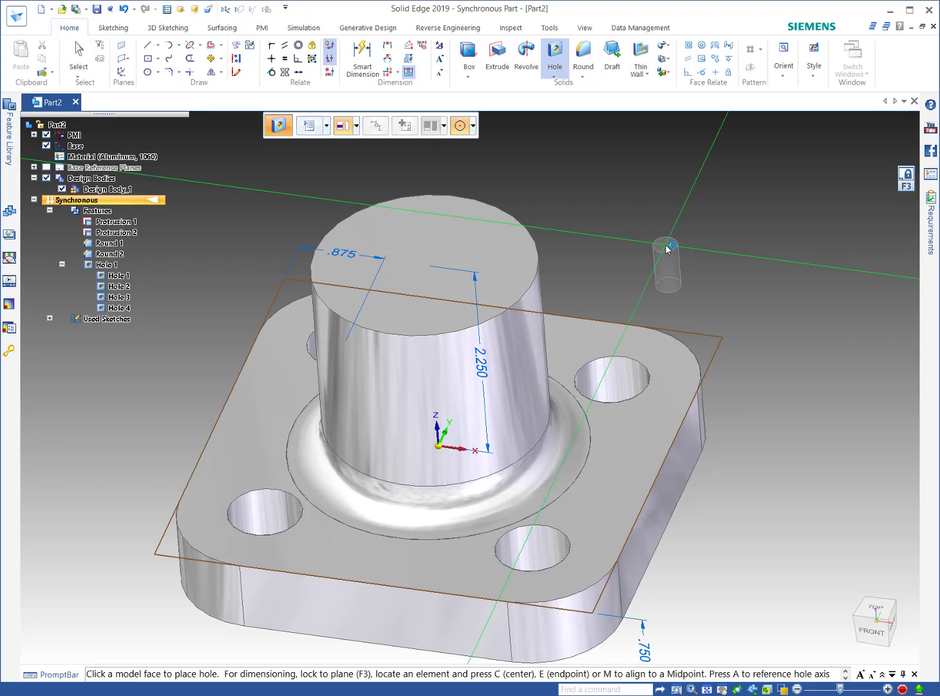
pyautogui.click(312, 127)
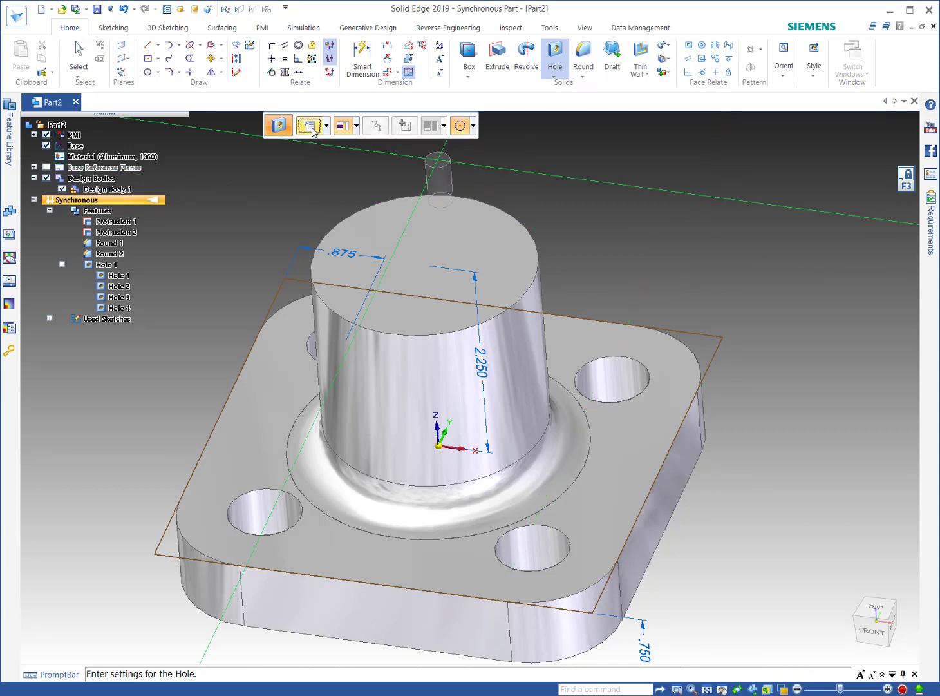
pyautogui.click(311, 129)
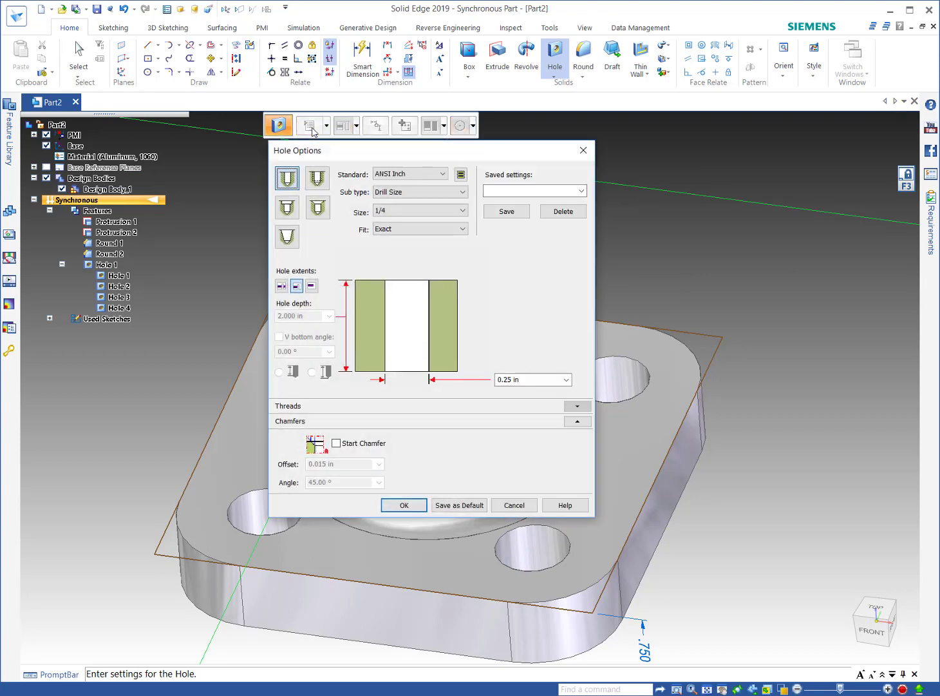
pyautogui.click(290, 212)
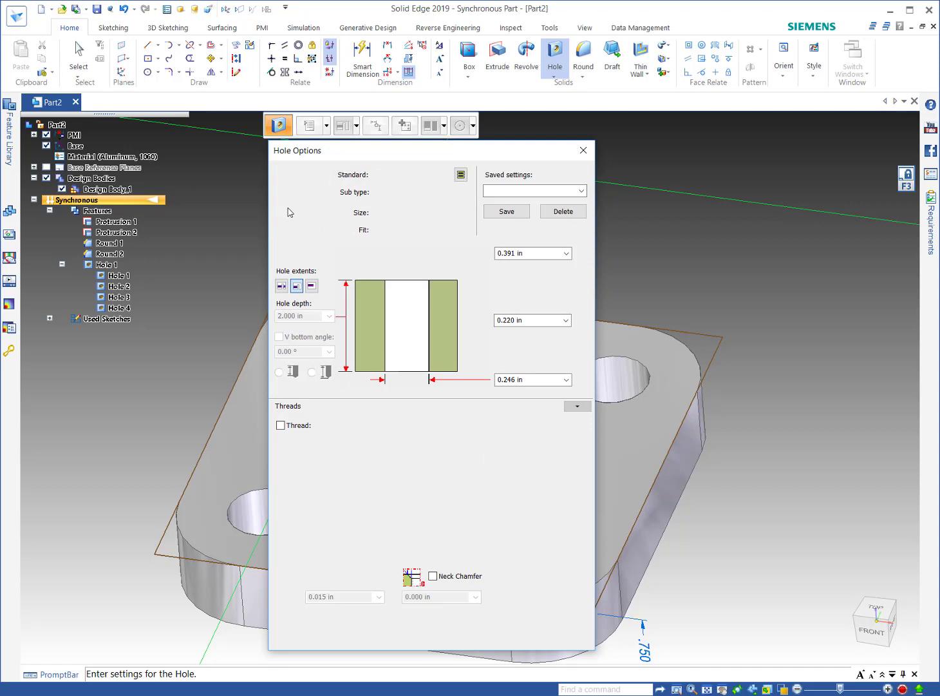
pyautogui.click(529, 253)
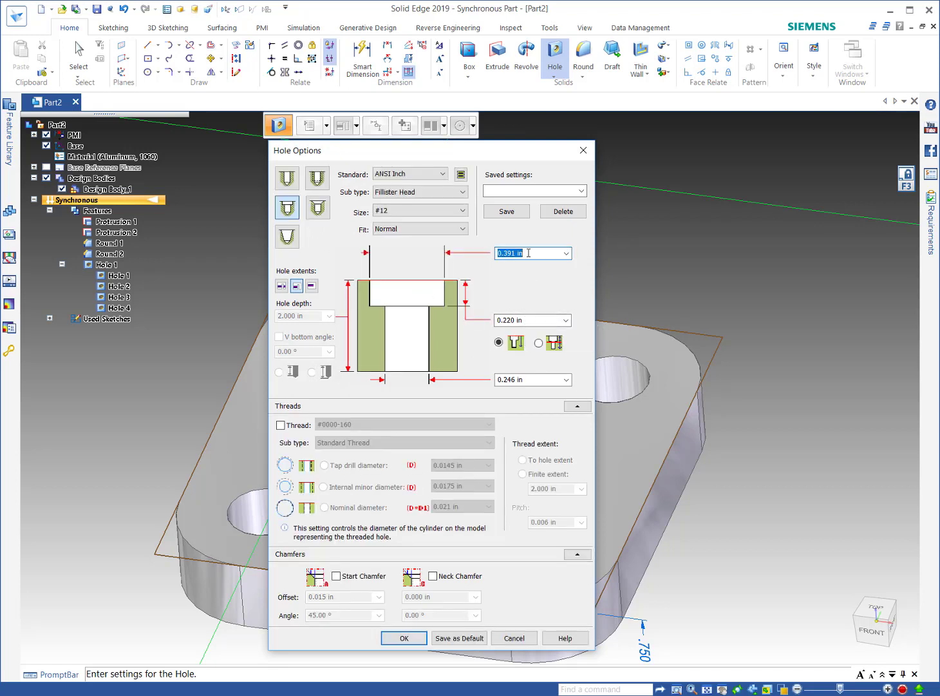
pyautogui.write('1.3125')
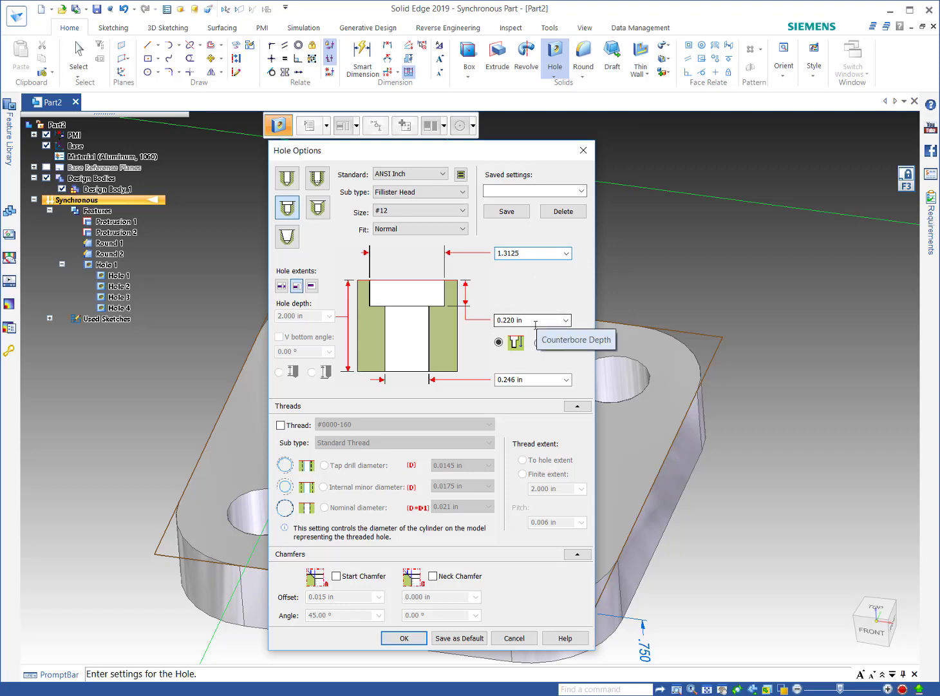
pyautogui.press('Tab')
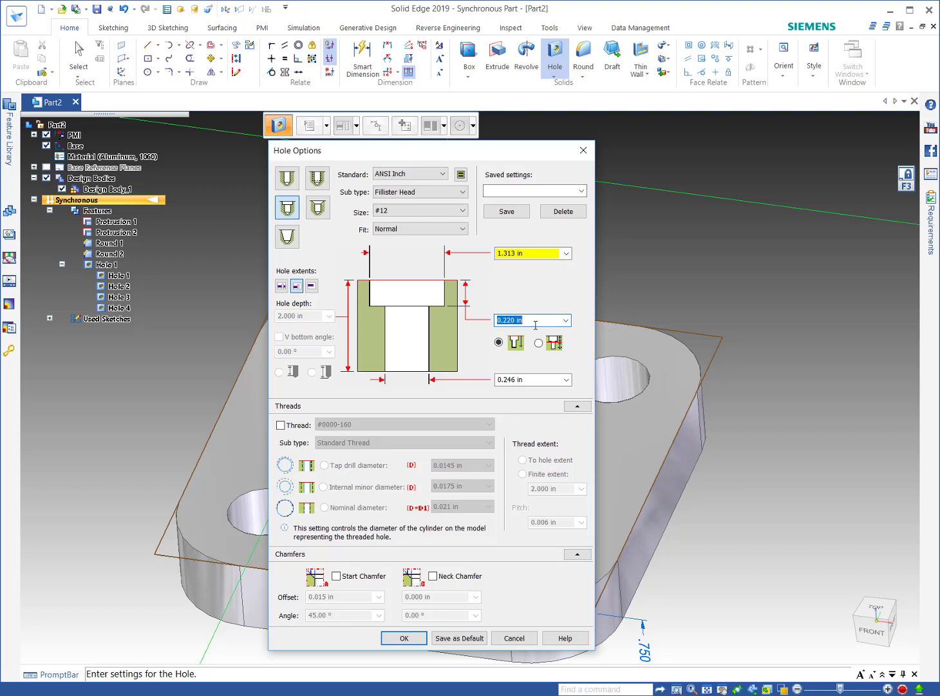
pyautogui.write('3-.75')
pyautogui.click(555, 381)
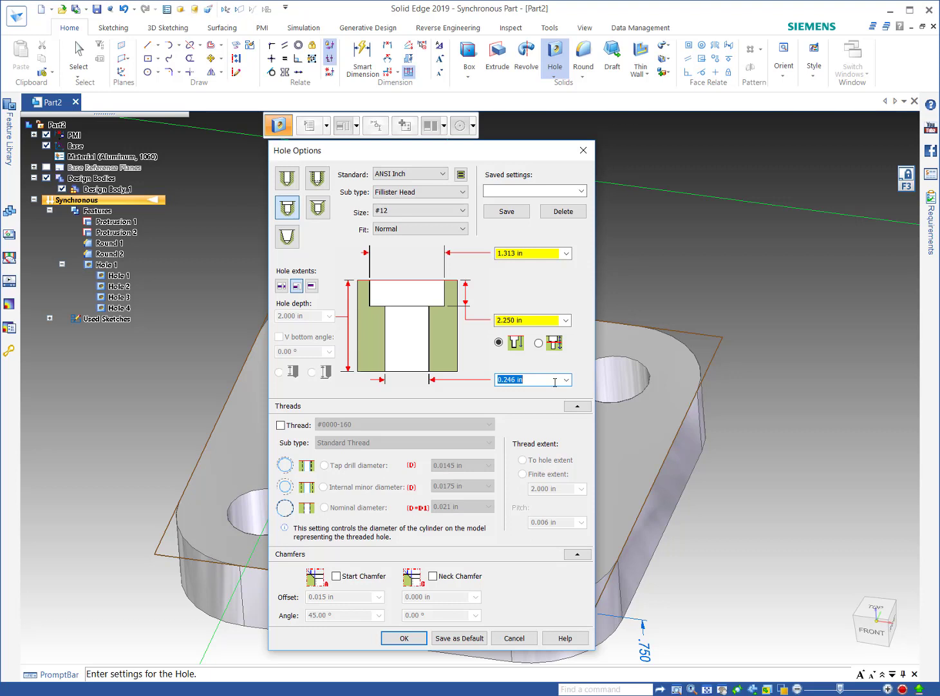
pyautogui.write('.75')
pyautogui.press('Return')
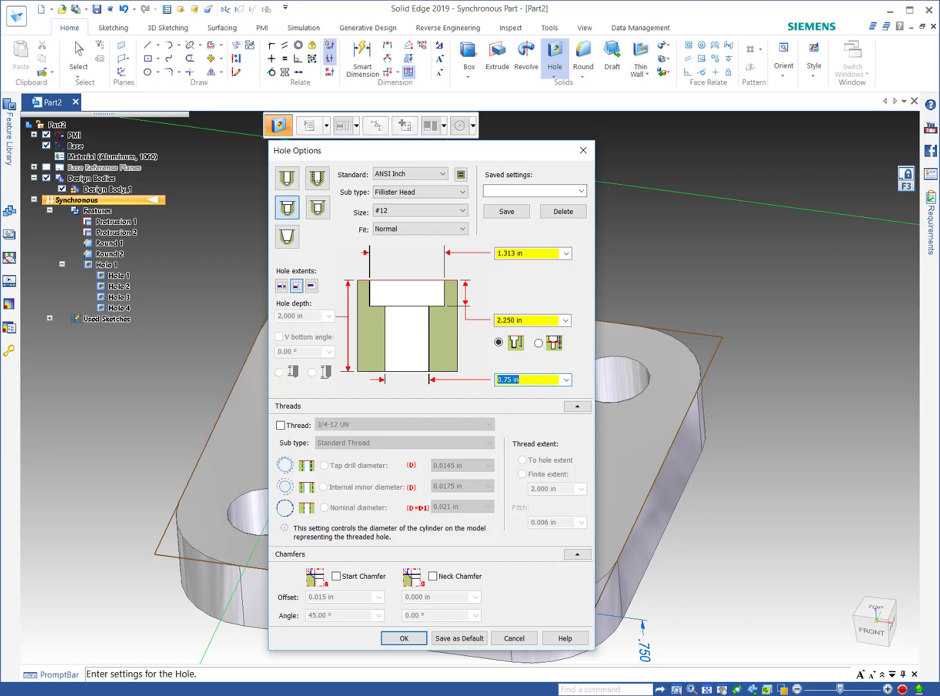
pyautogui.press('Return')
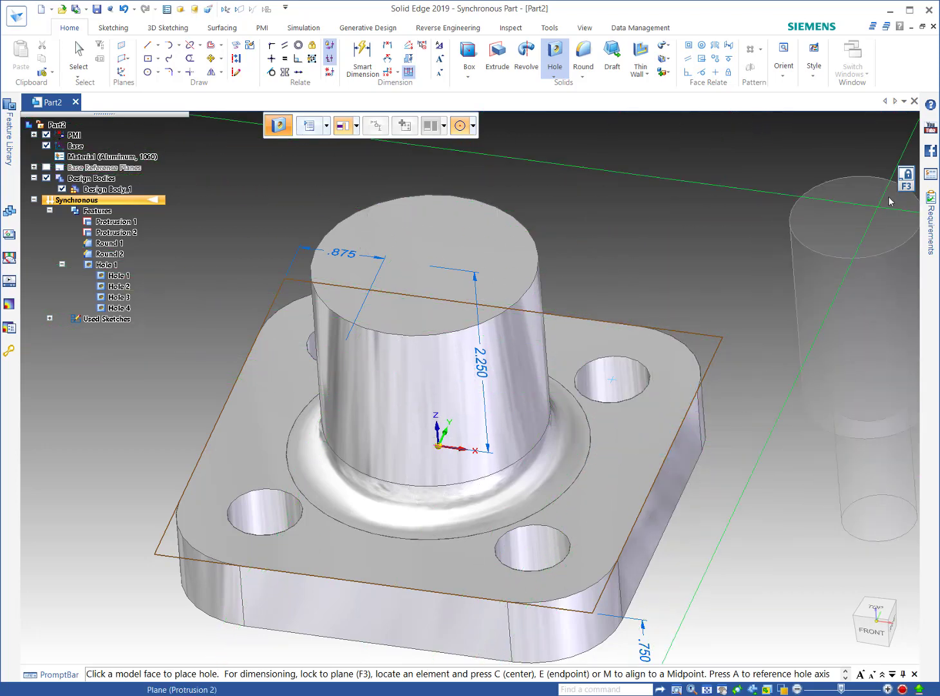
# Step: Unlock the plate plane and place the counterbored hole concentric with the boss on its top face
pyautogui.click(906, 181)
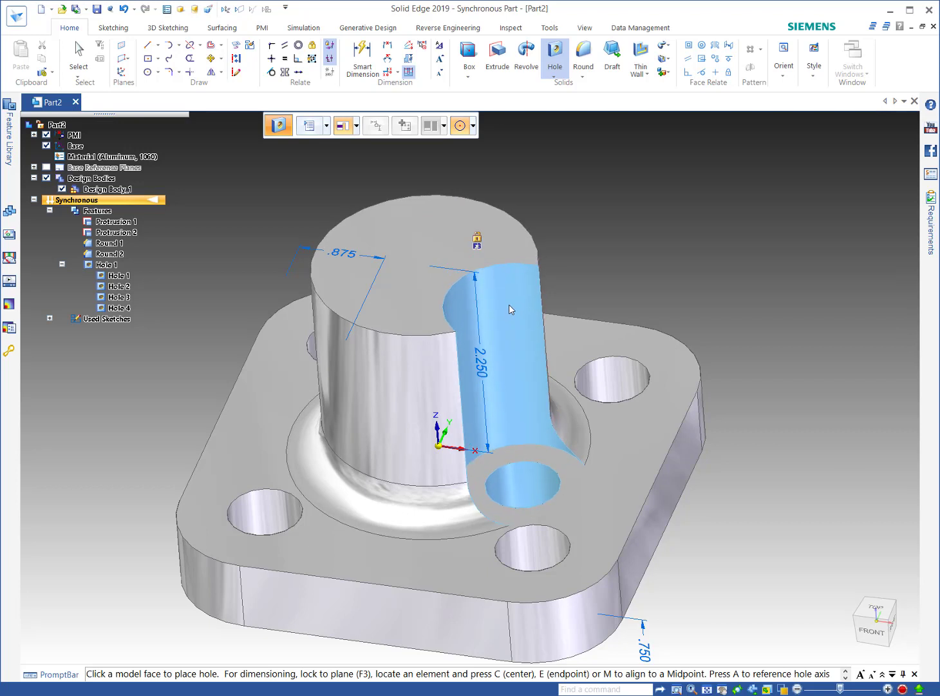
pyautogui.press('c')
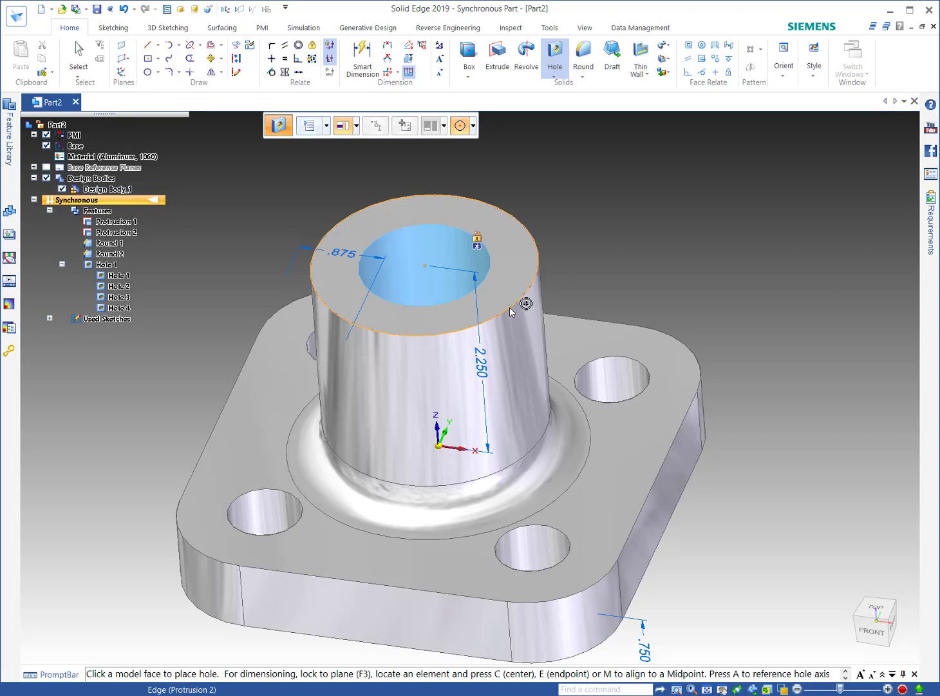
pyautogui.click(510, 312)
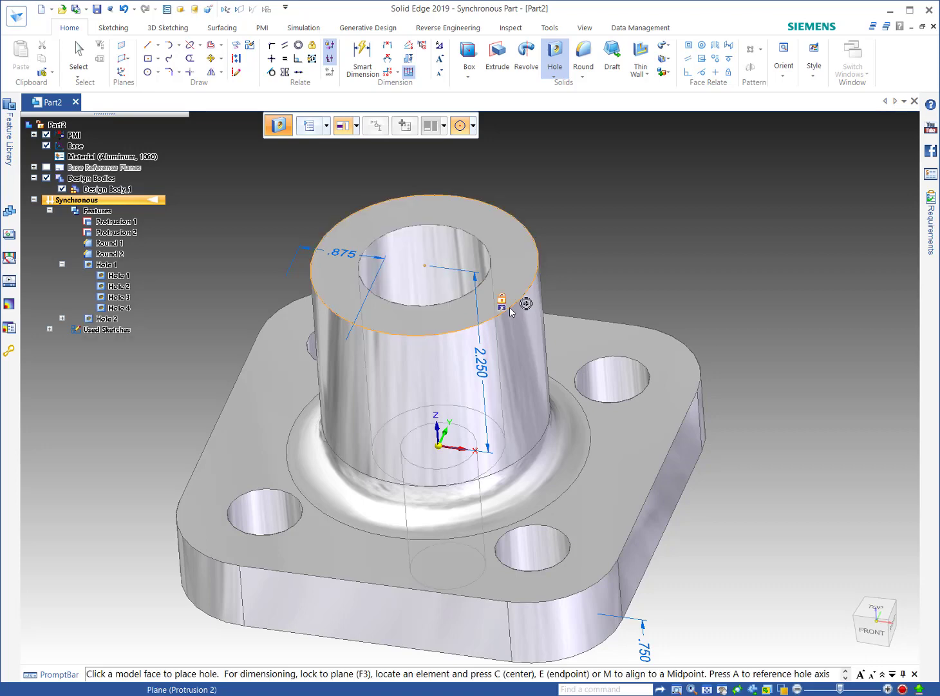
pyautogui.moveTo(646, 227); pyautogui.dragTo(645, 257, button='middle')
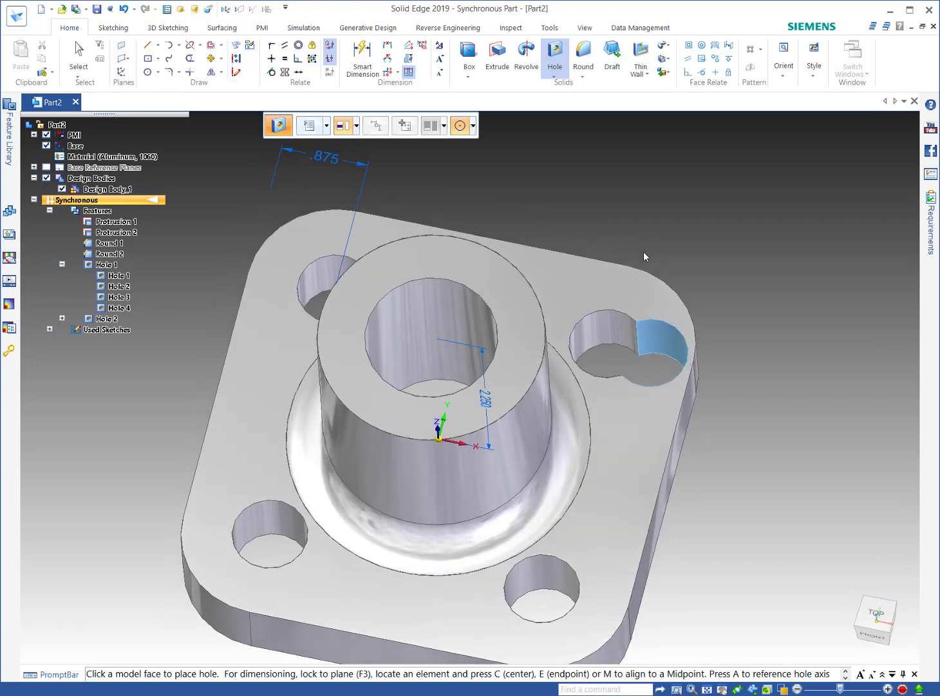
pyautogui.press('Escape')
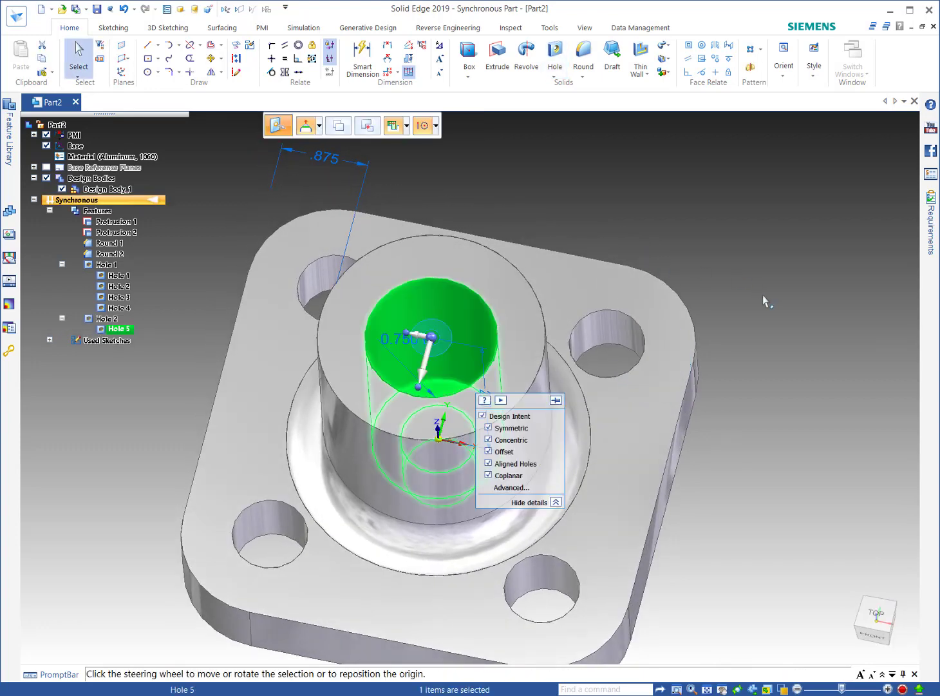
pyautogui.click(762, 295)
pyautogui.moveTo(773, 321); pyautogui.dragTo(749, 288, button='middle')
pyautogui.scroll(-2, 777, 253)
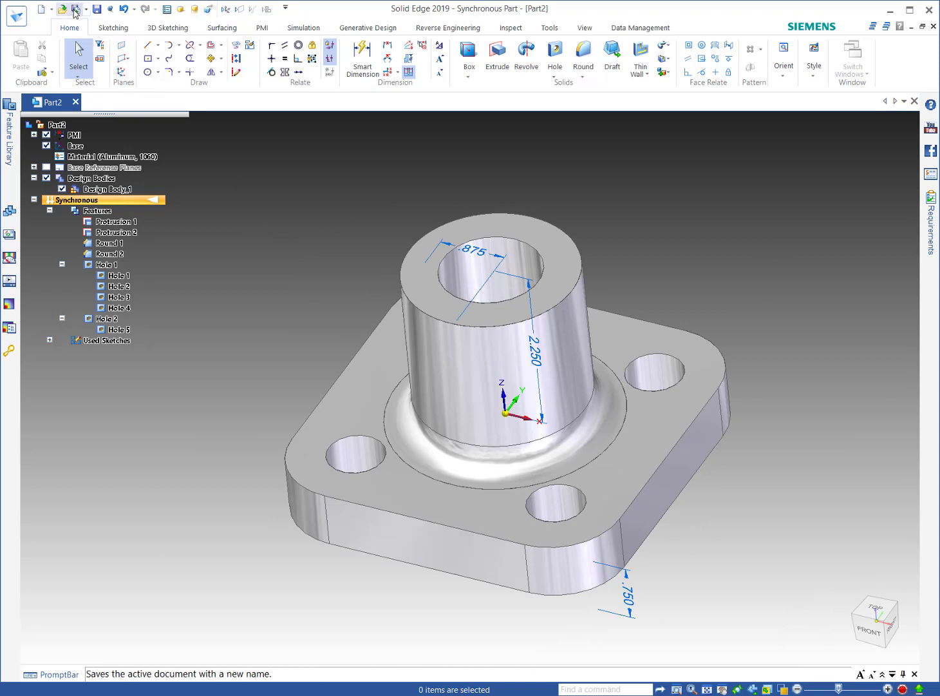
# Step: Undo all modelling operations back through the initial rectangle
pyautogui.click(134, 9)
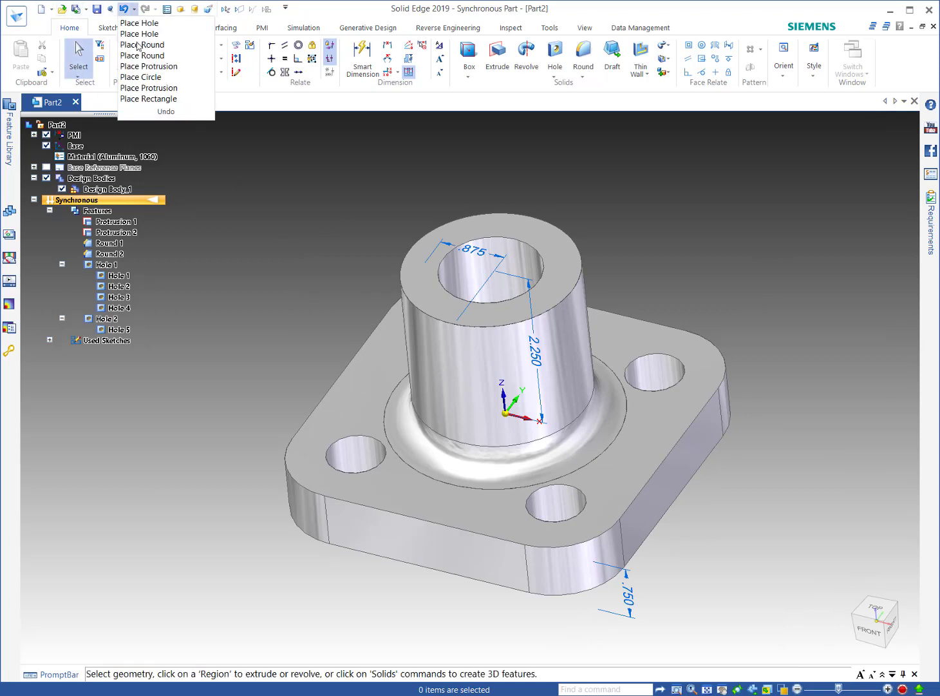
pyautogui.click(143, 98)
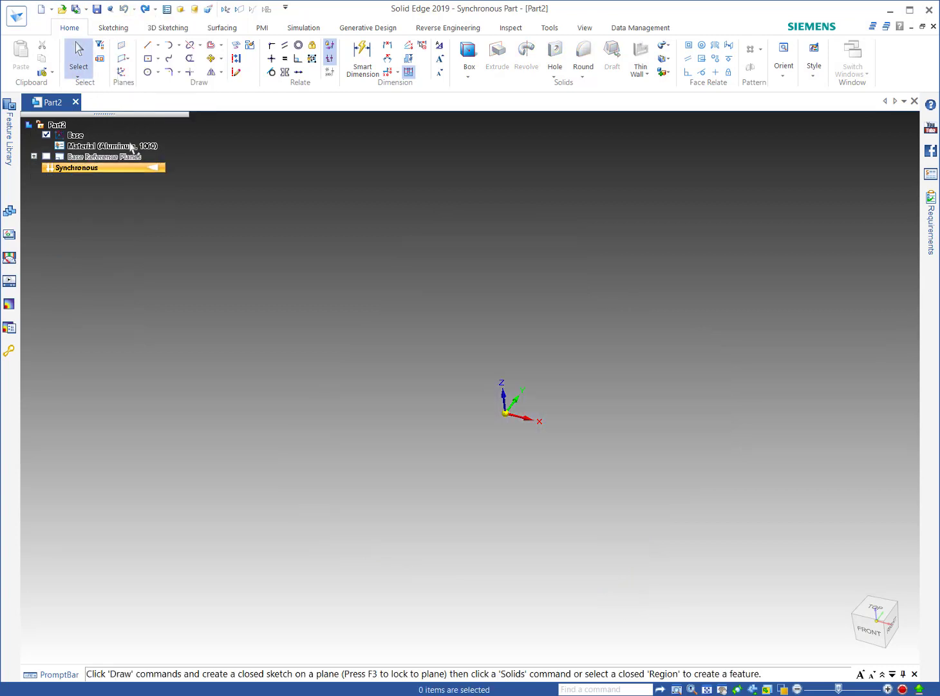
# Step: Transition the part to ordered modelling and begin an Extrude sketch on the horizontal XY plane
pyautogui.rightClick(111, 166)
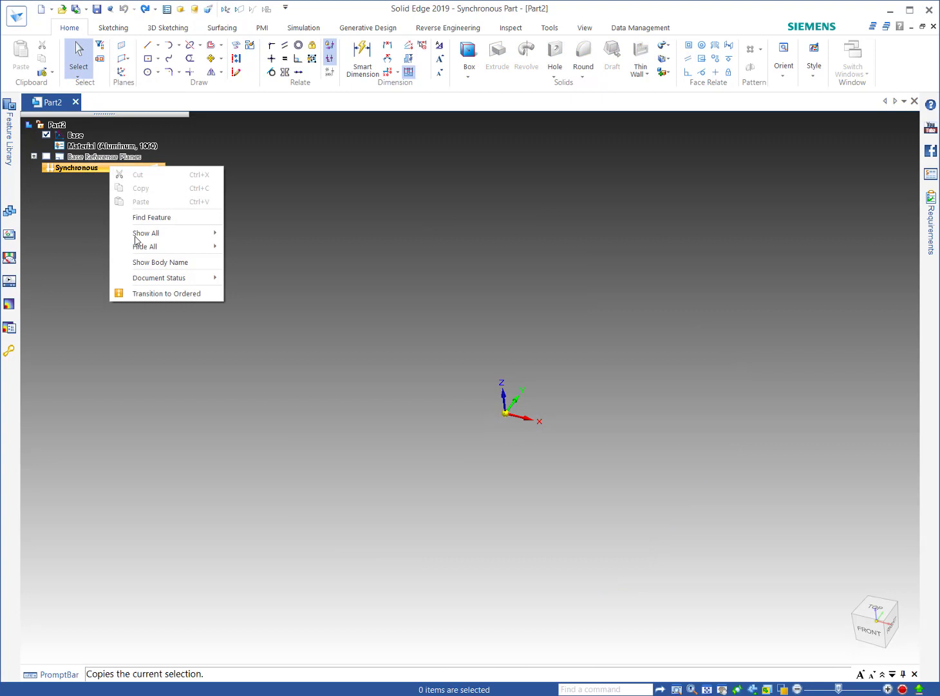
pyautogui.click(150, 293)
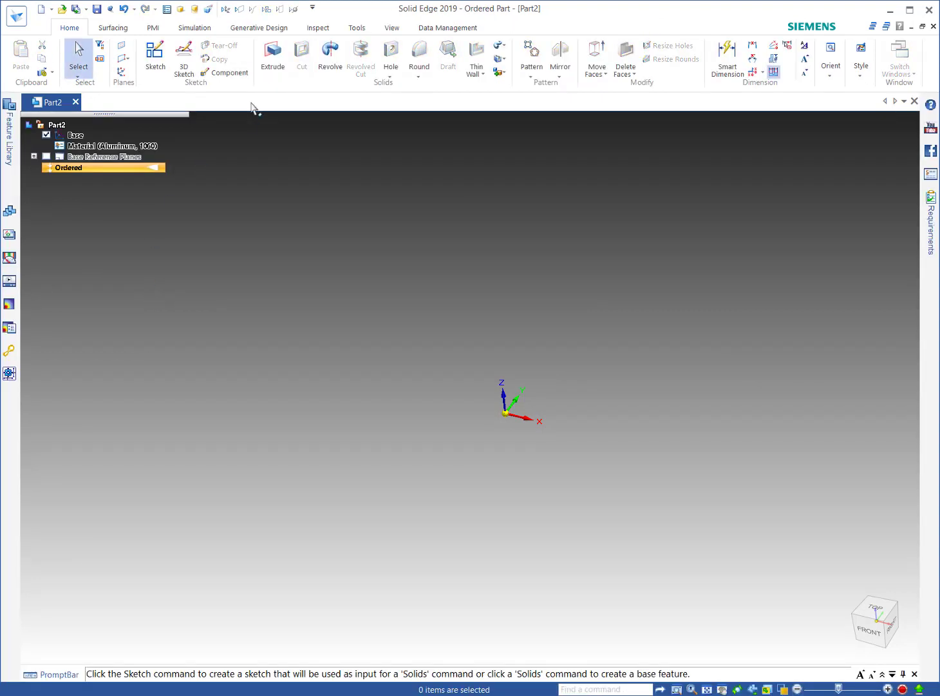
pyautogui.click(273, 55)
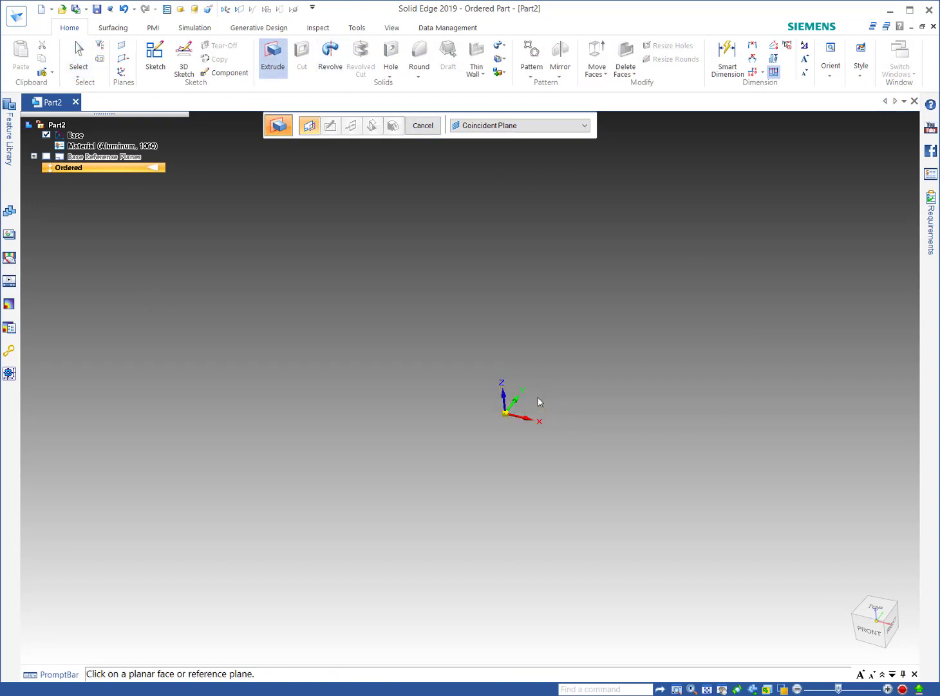
pyautogui.click(538, 399)
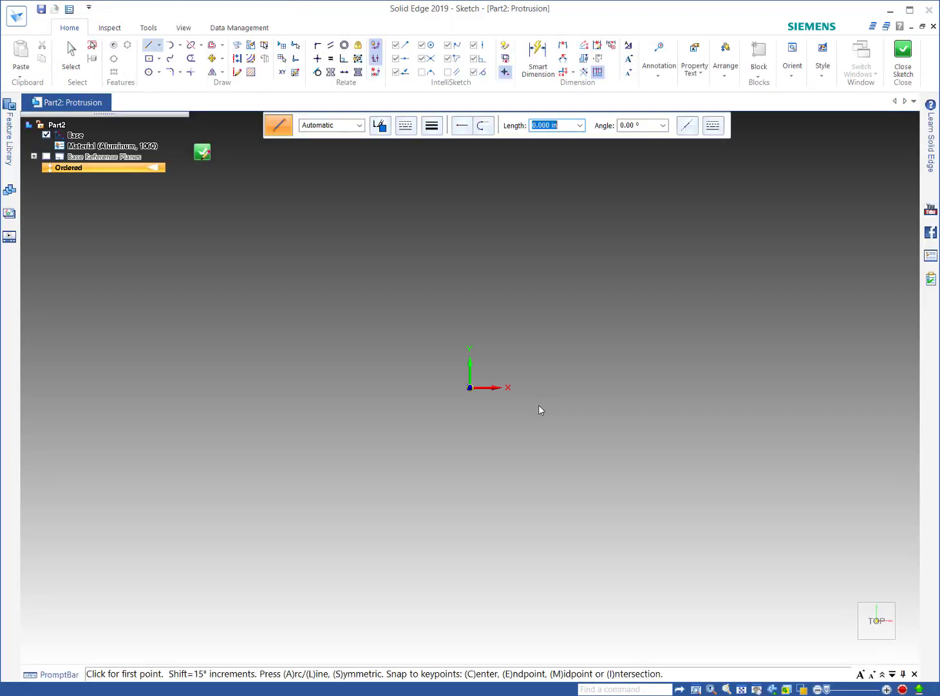
# Step: Sketch a rectangle centred on the origin with 4.75 in width, 4.75 in height and 0° angle
pyautogui.rightClick(539, 404)
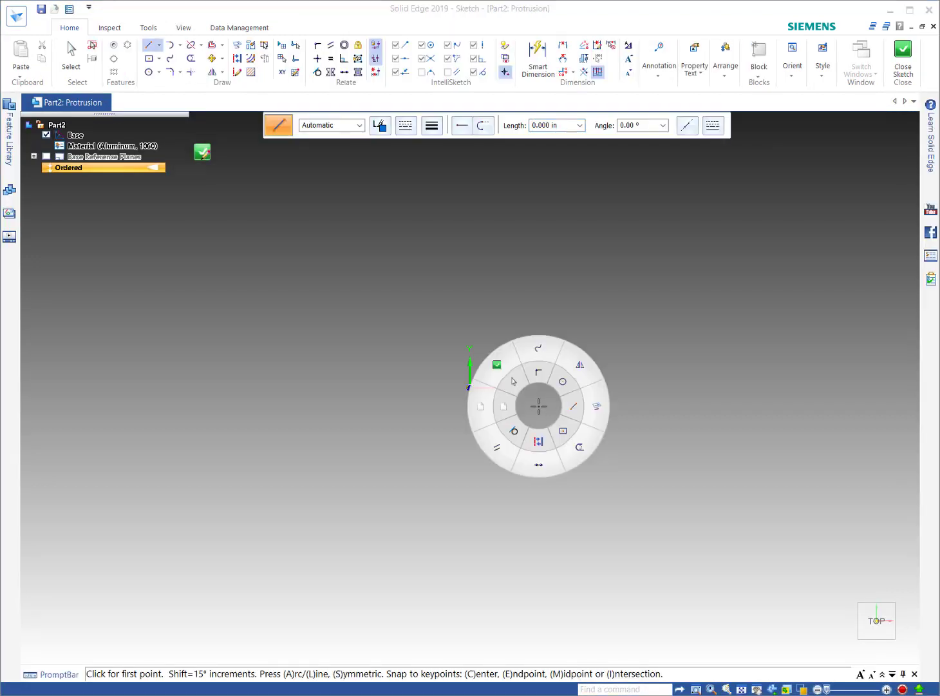
pyautogui.click(563, 430)
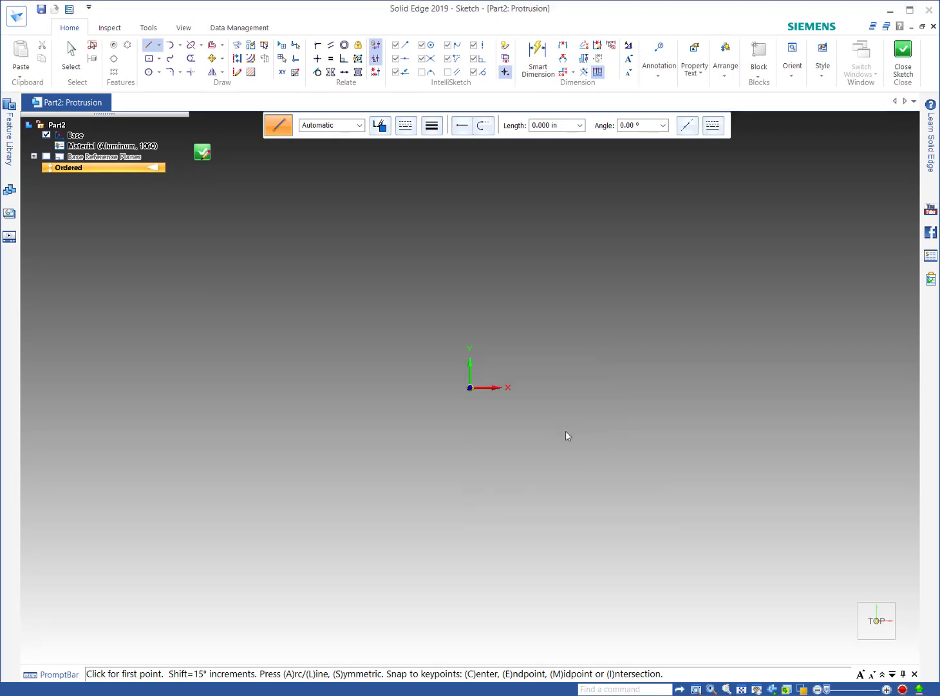
pyautogui.click(470, 387)
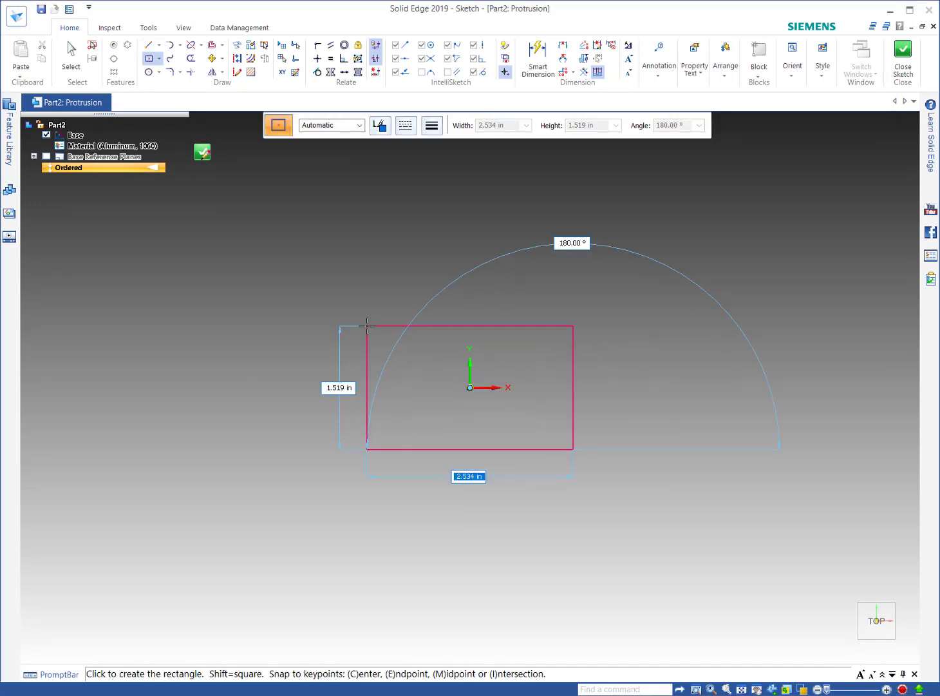
pyautogui.write('4.75')
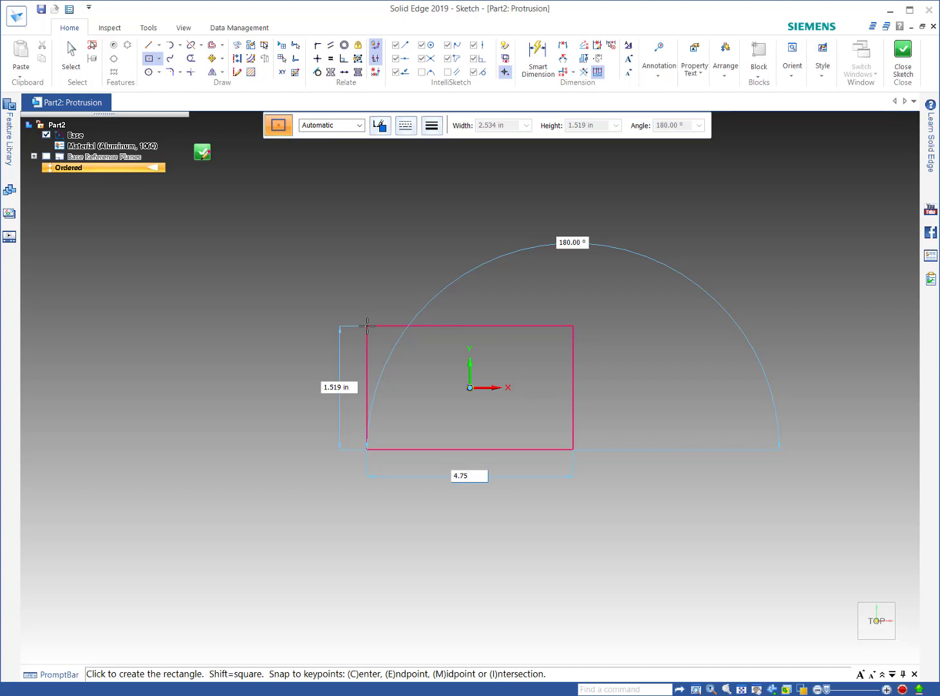
pyautogui.press('Tab')
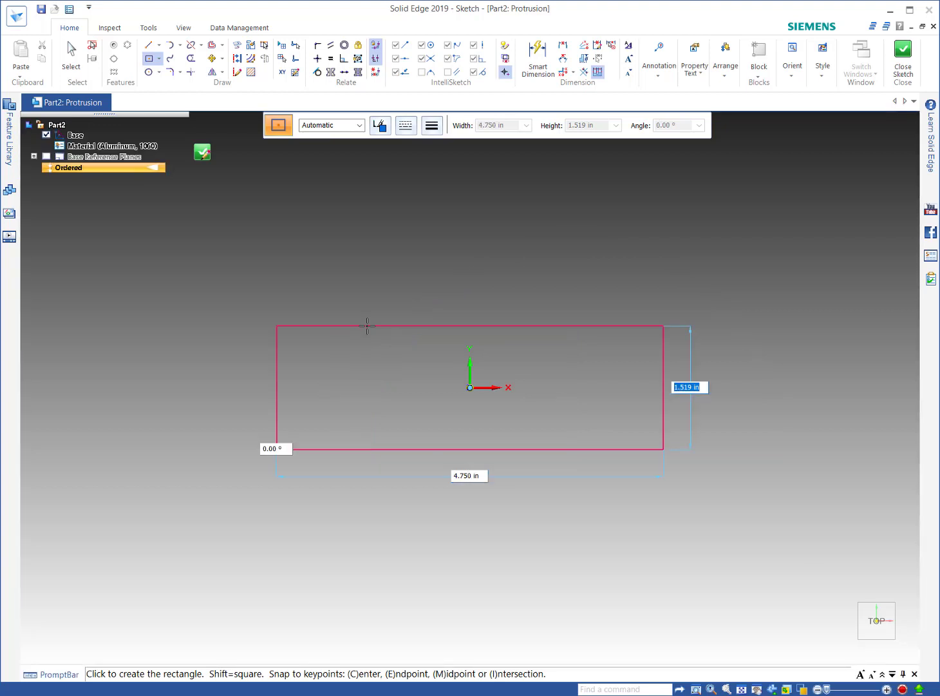
pyautogui.write('4.75')
pyautogui.press('Tab')
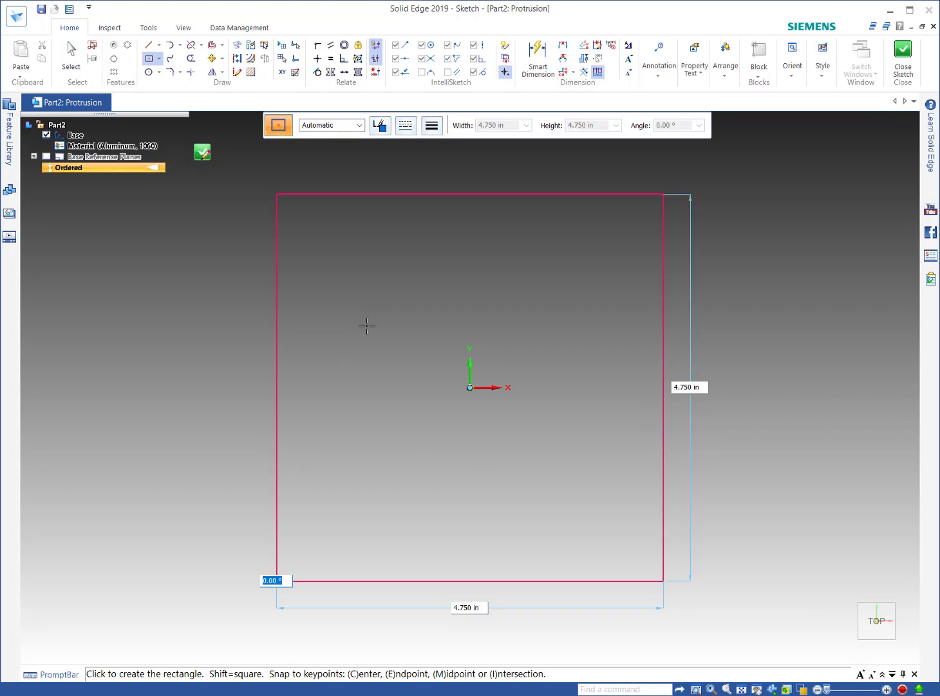
pyautogui.write('0')
pyautogui.press('Return')
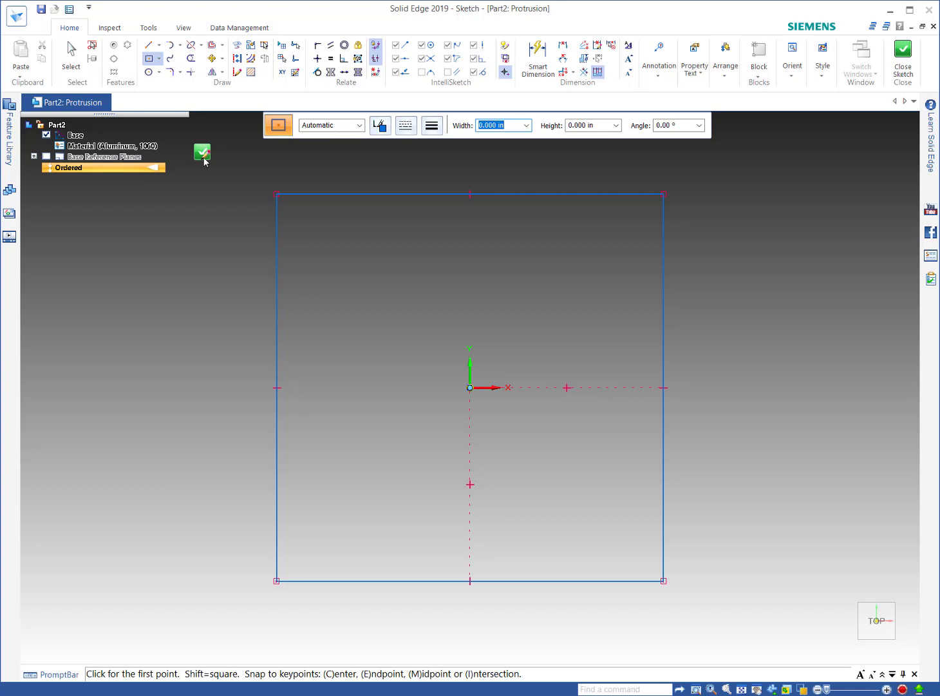
# Step: Dimension the square's left and top sides with Smart Dimension and close the sketch
pyautogui.click(539, 60)
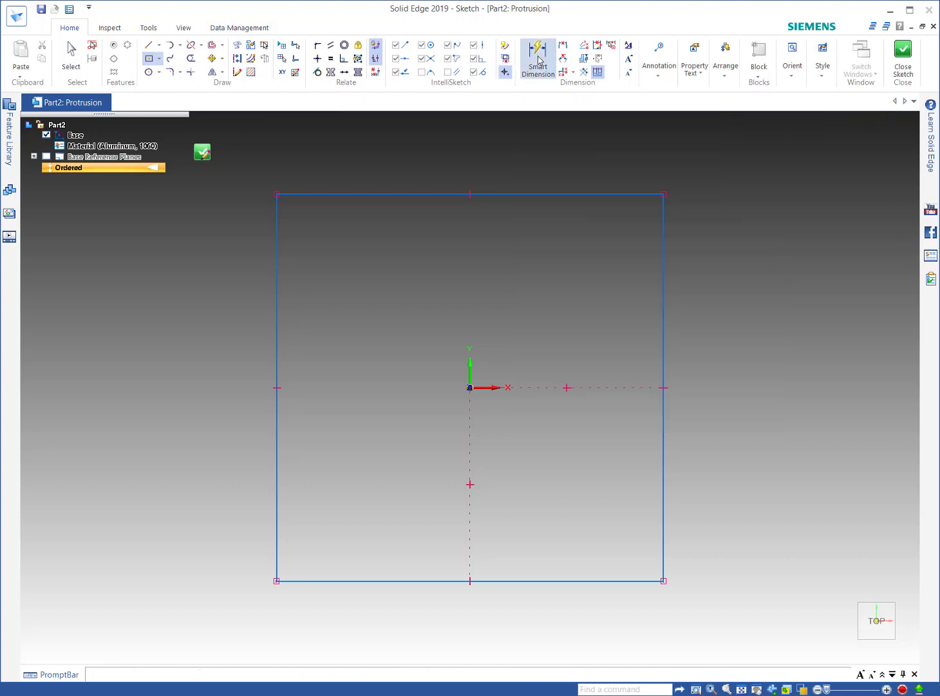
pyautogui.click(277, 287)
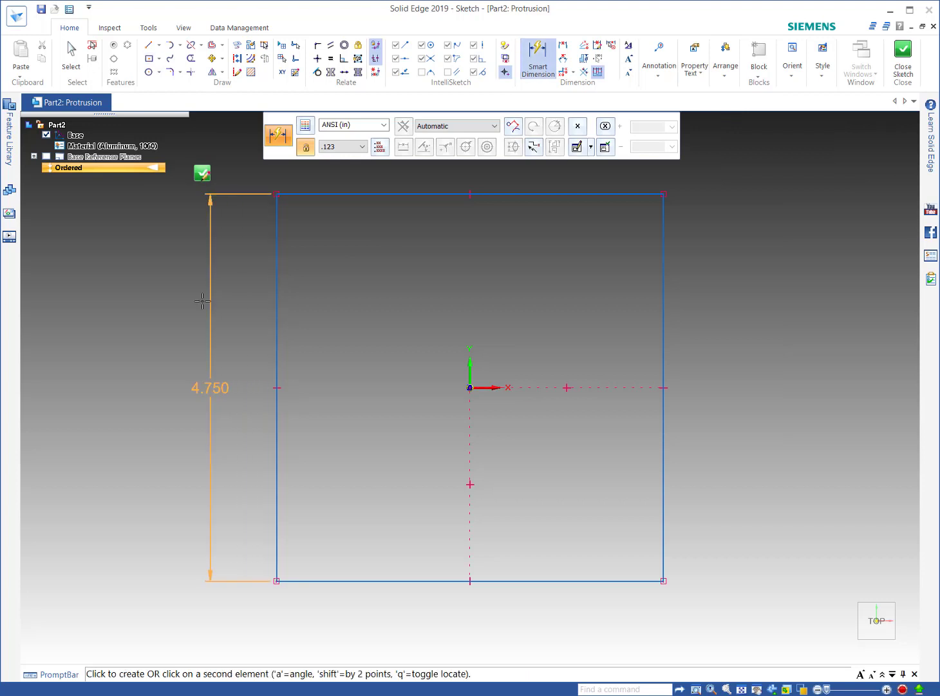
pyautogui.click(199, 301)
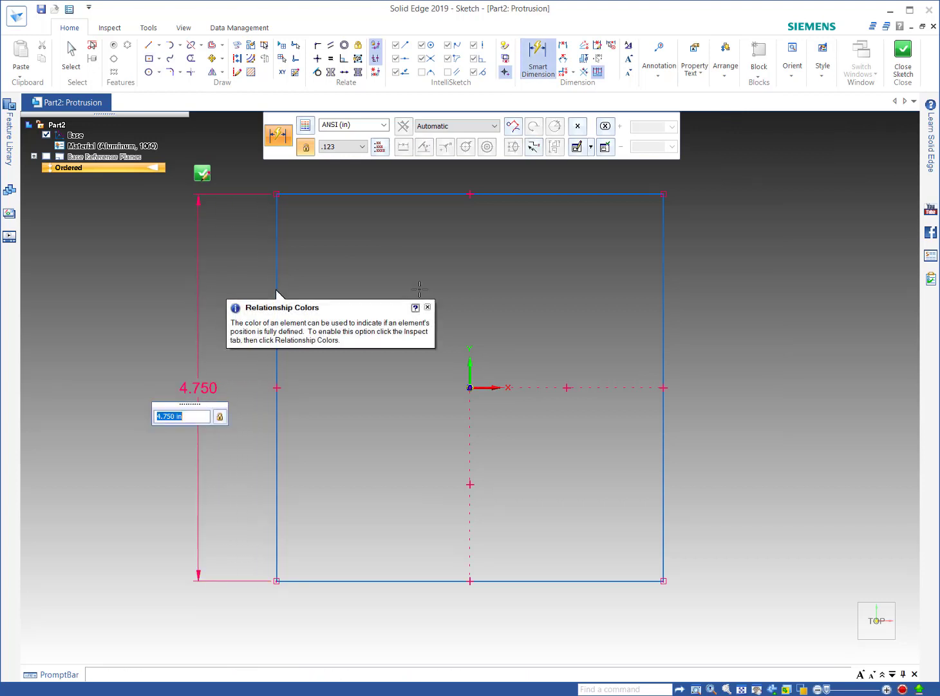
pyautogui.click(564, 193)
pyautogui.click(565, 165)
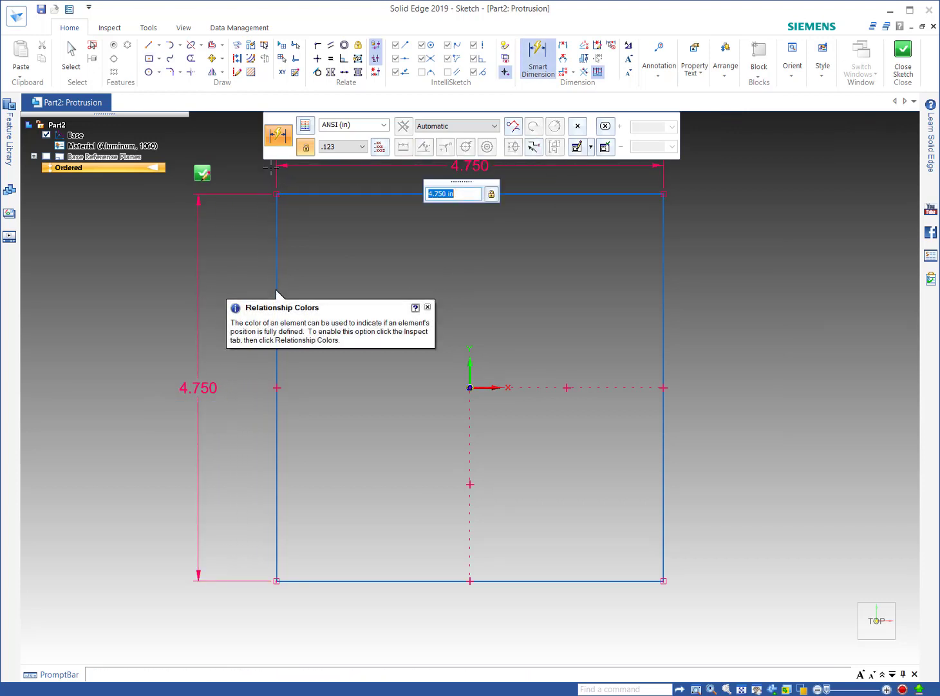
pyautogui.click(201, 174)
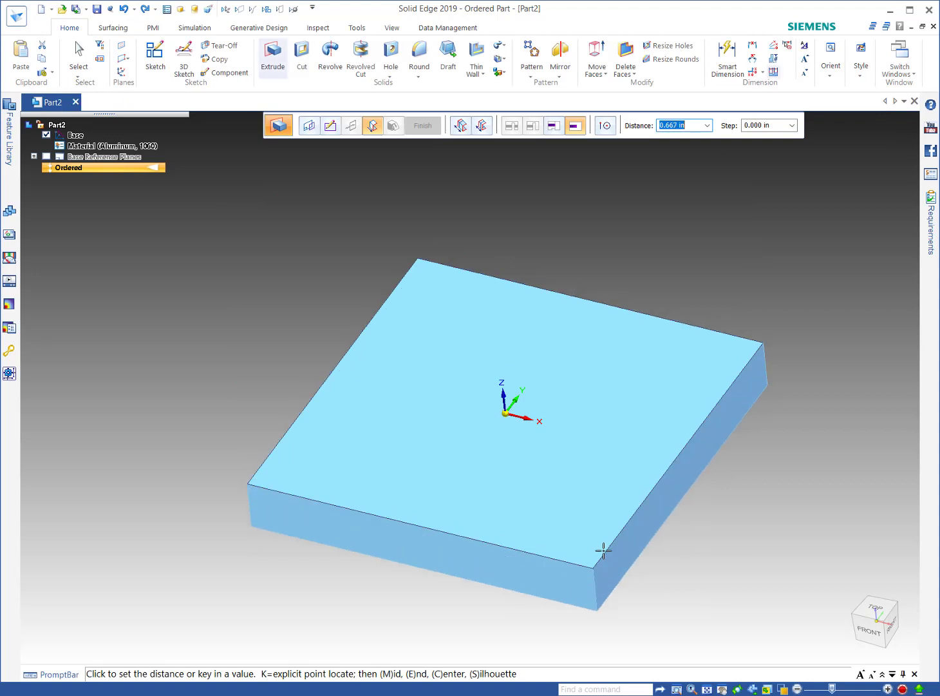
# Step: Extrude the square .75 in downward from the sketch plane and finish the base plate
pyautogui.write('.')
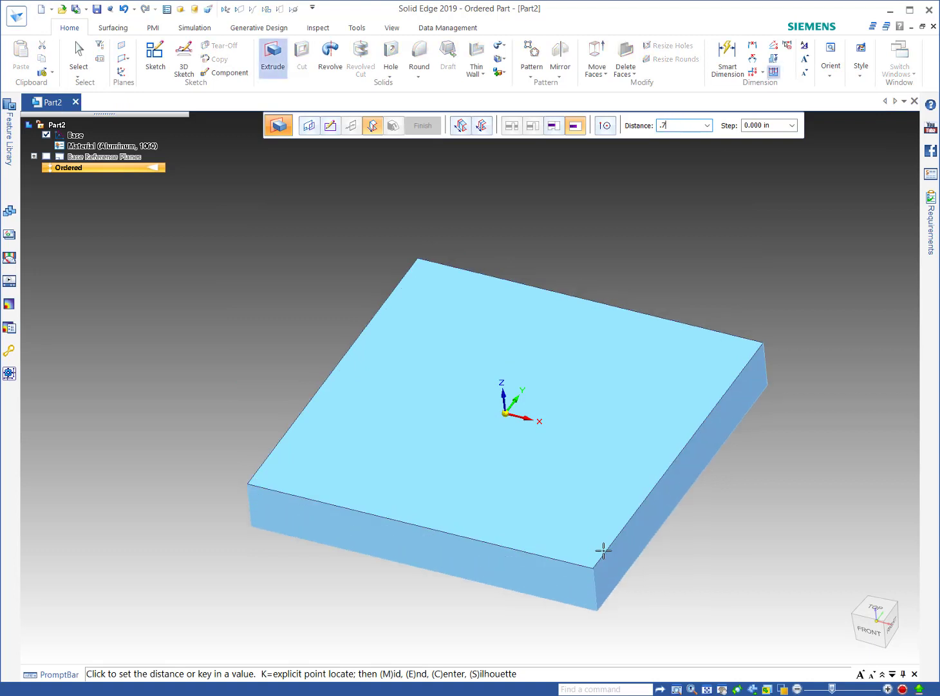
pyautogui.write('75')
pyautogui.press('Return')
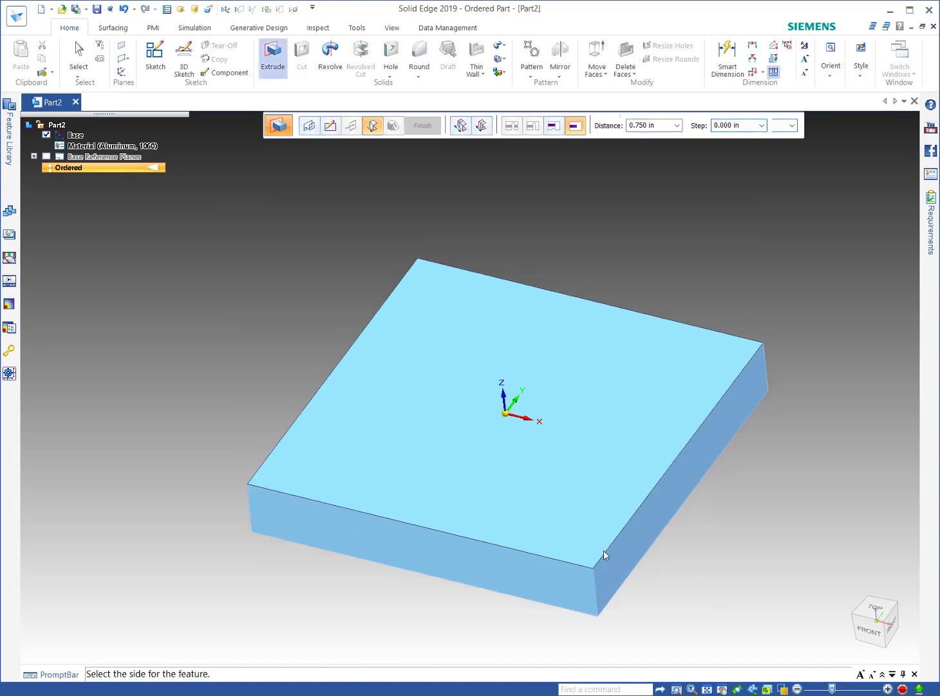
pyautogui.click(603, 551)
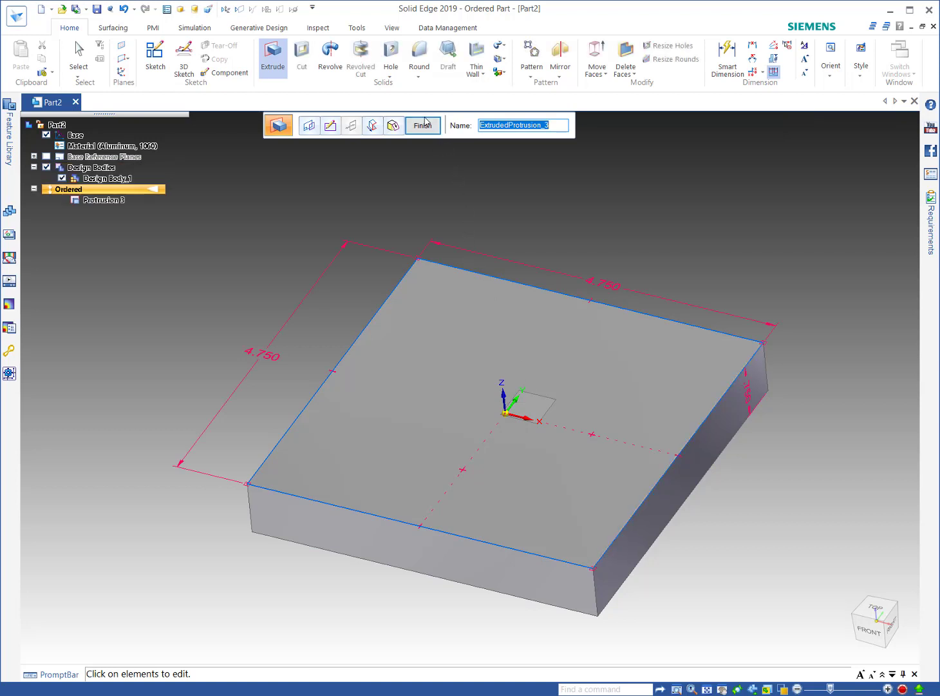
pyautogui.click(426, 126)
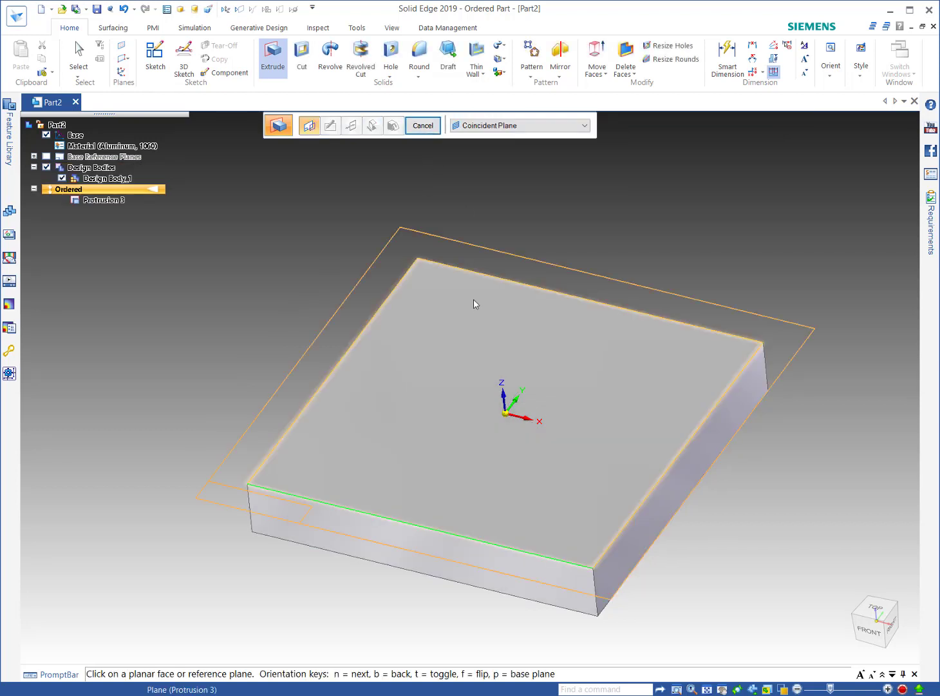
# Step: Start an extrusion sketch on the plate's top face and draw a 4.5 in diameter circle centred on the origin
pyautogui.click(449, 320)
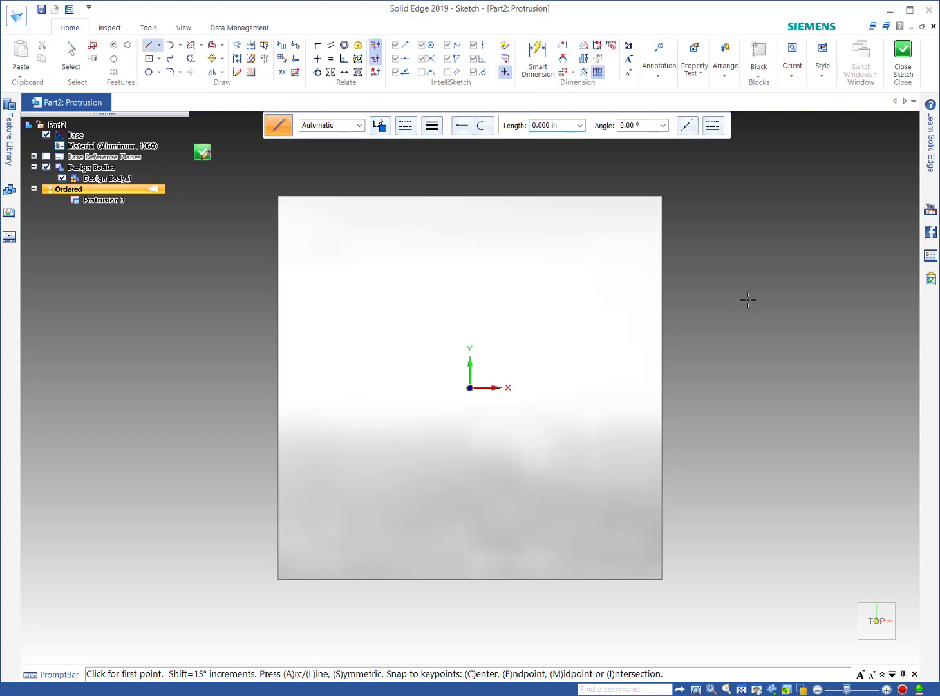
pyautogui.moveTo(748, 299)
pyautogui.mouseDown(button='right')
pyautogui.moveTo(770, 276)
pyautogui.moveTo(761, 280)
pyautogui.mouseUp(button='right')
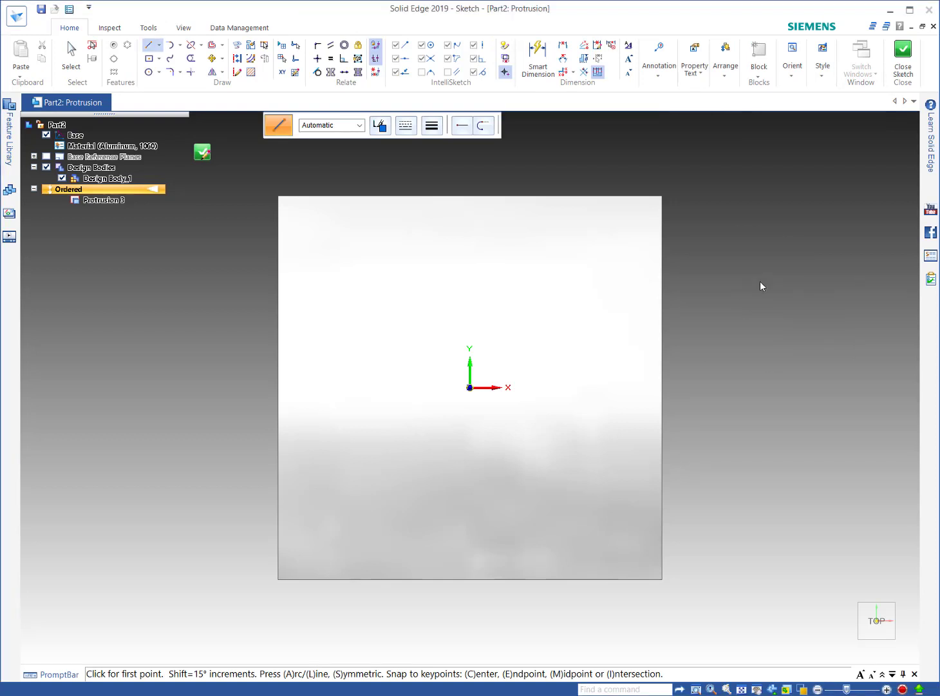
pyautogui.click(469, 387)
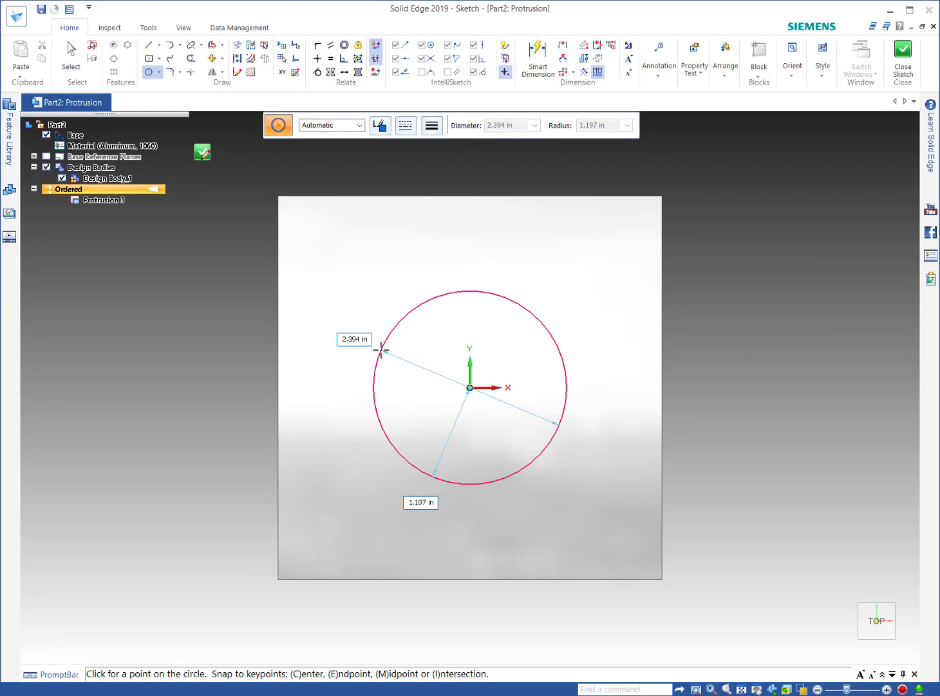
pyautogui.write('4.5')
pyautogui.press('Return')
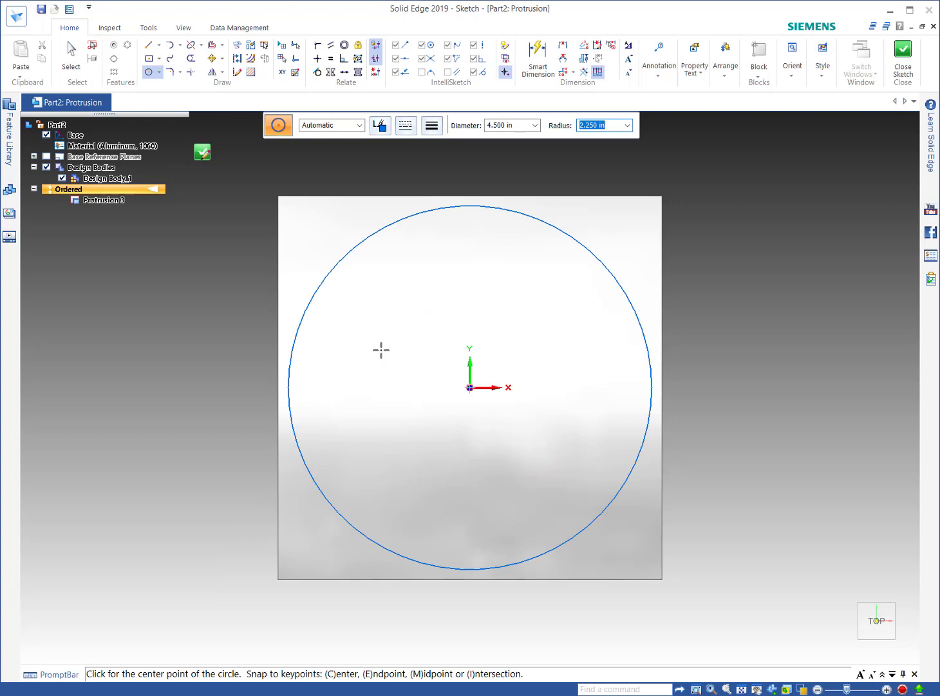
pyautogui.press('Escape')
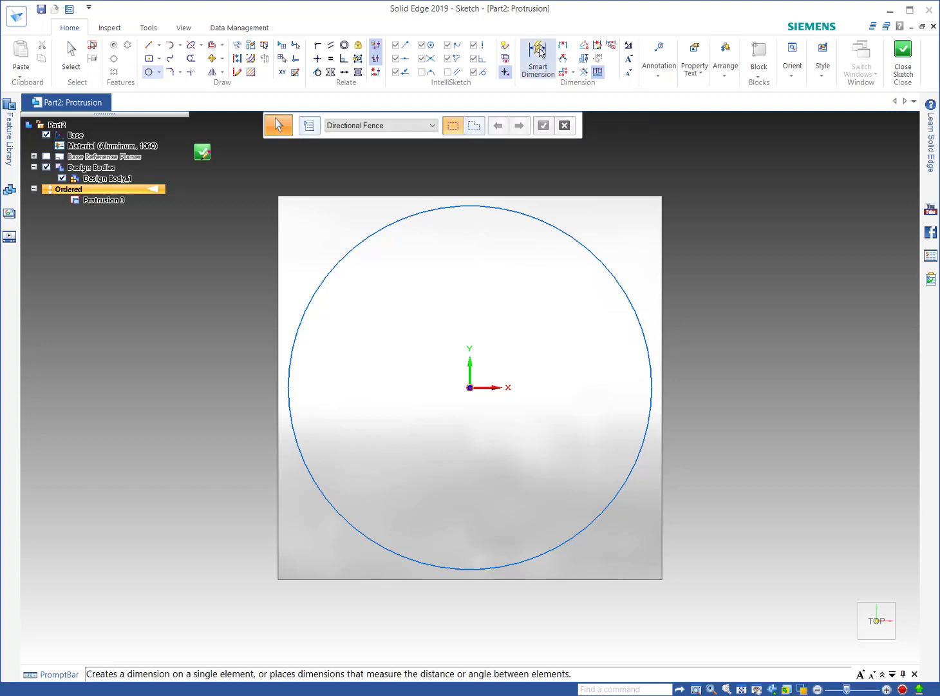
# Step: Dimension the circle, set its diameter to 2.25 in and close the sketch
pyautogui.click(538, 56)
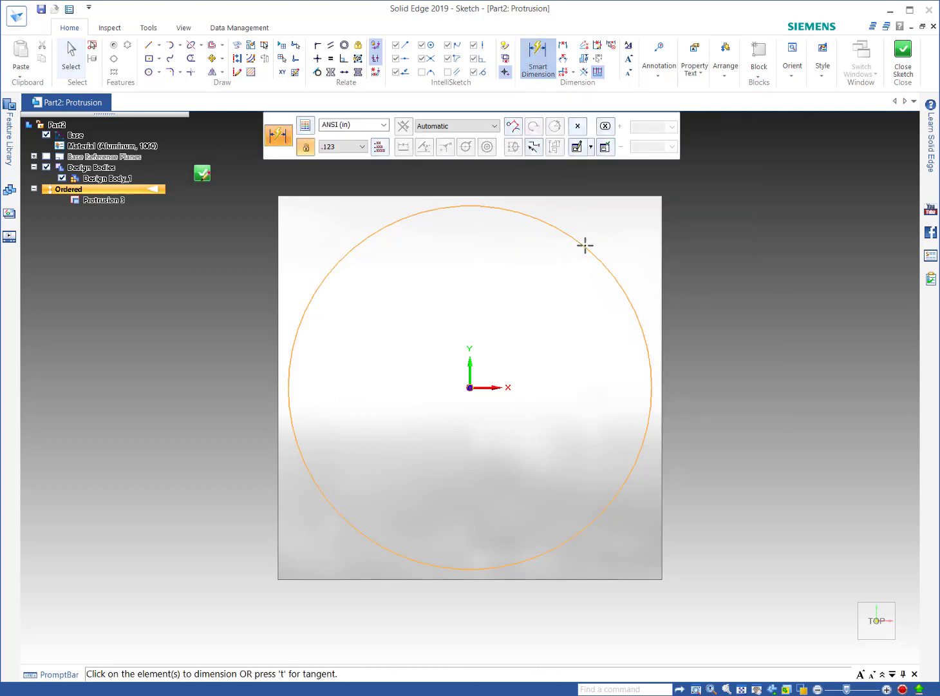
pyautogui.click(583, 246)
pyautogui.click(700, 217)
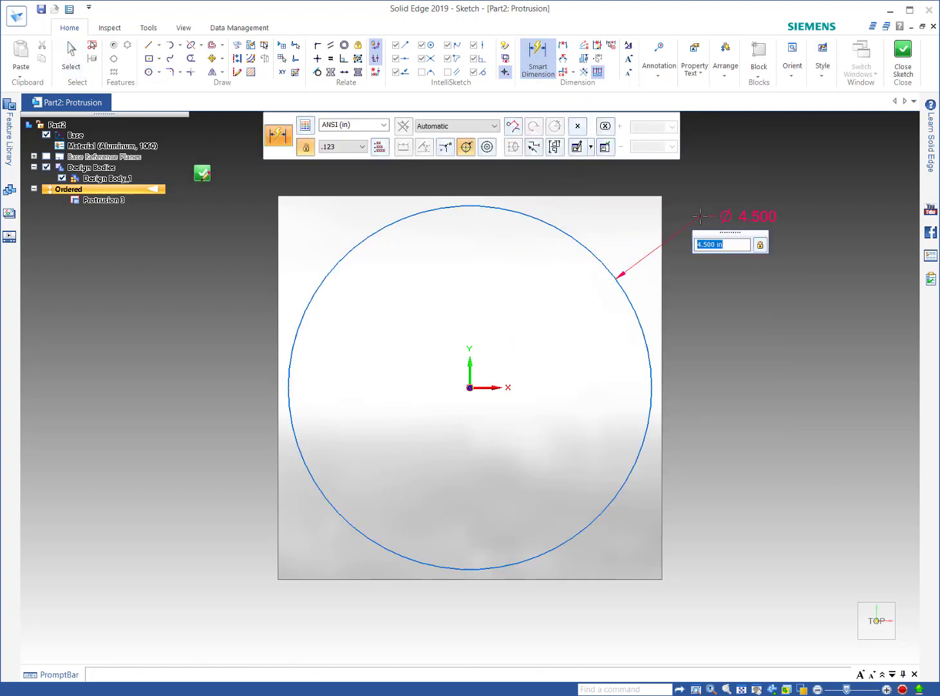
pyautogui.write('2.25')
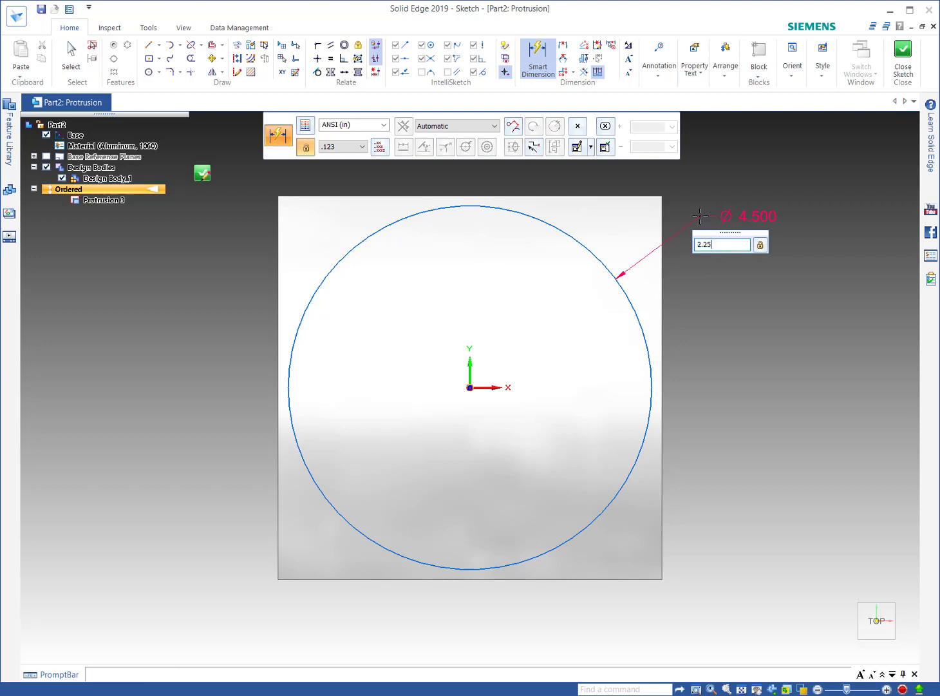
pyautogui.press('Return')
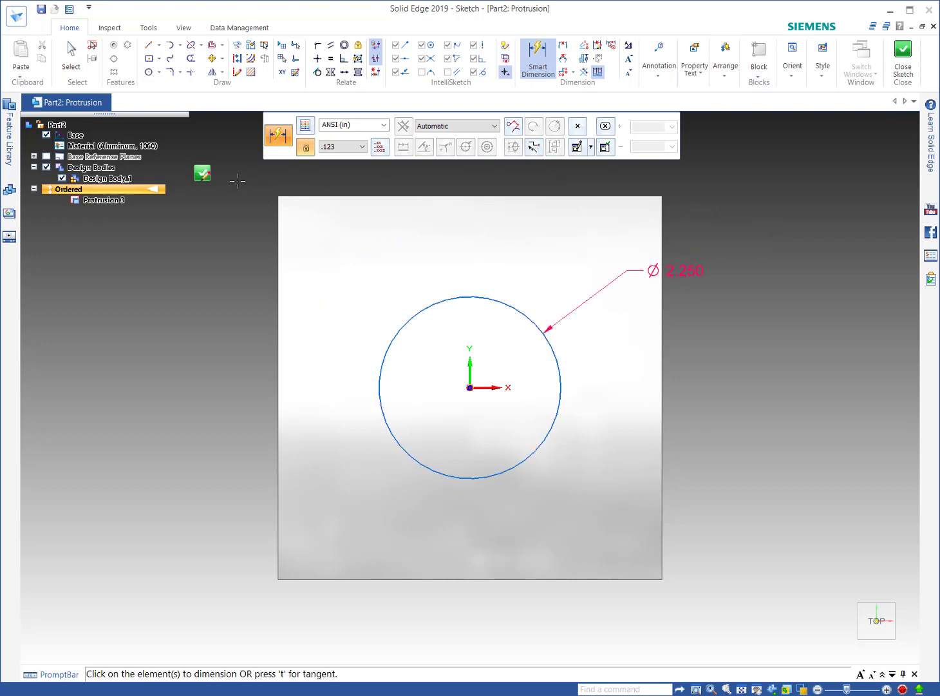
pyautogui.click(202, 173)
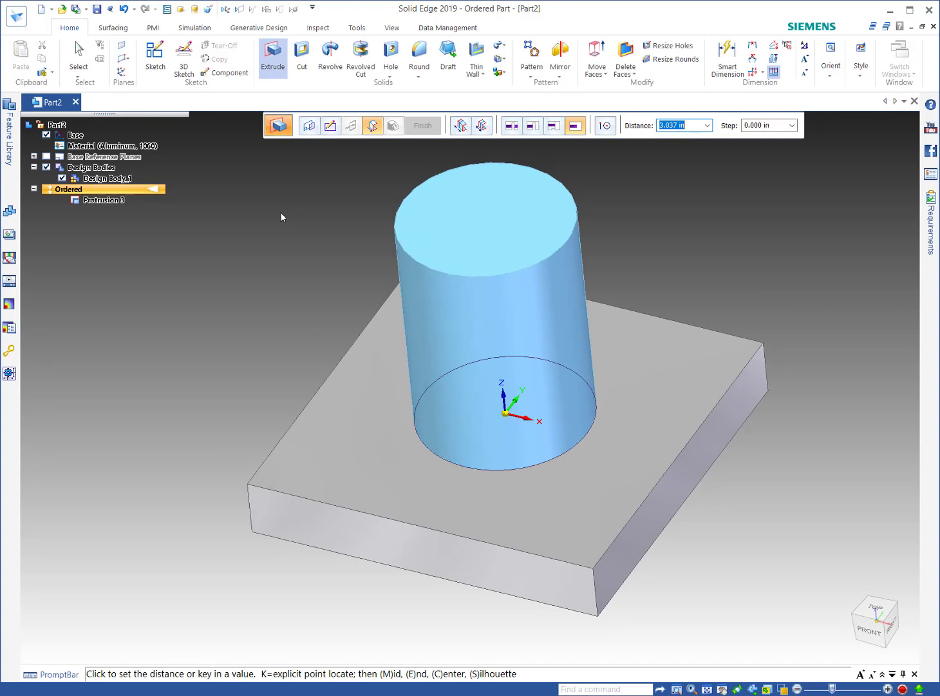
# Step: Extrude the circle upward from the plate by 3-.75 in and finish the boss
pyautogui.write('3-.75')
pyautogui.press('Tab')
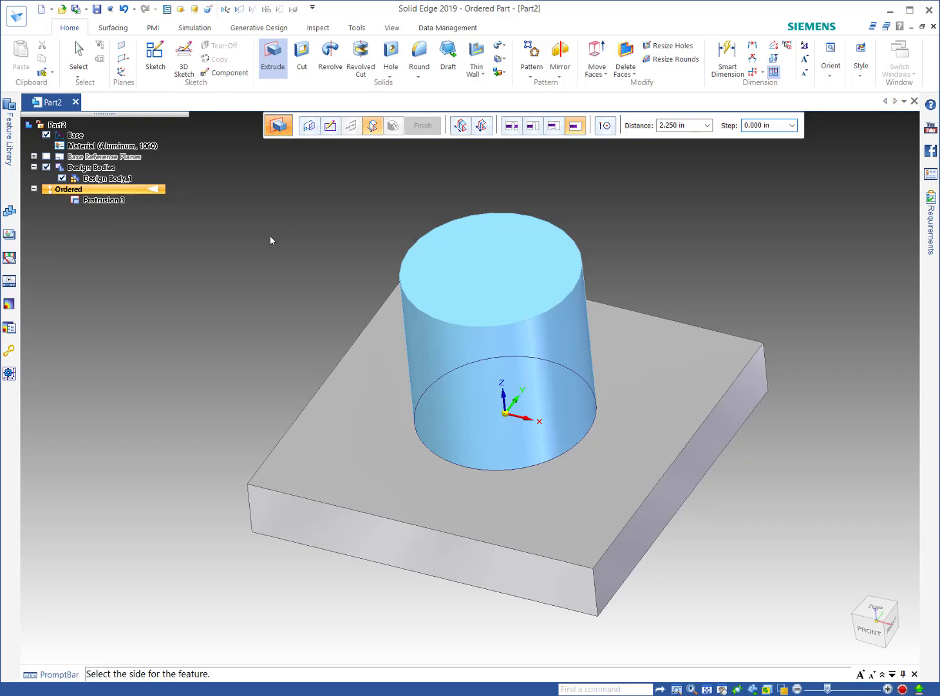
pyautogui.press('Return')
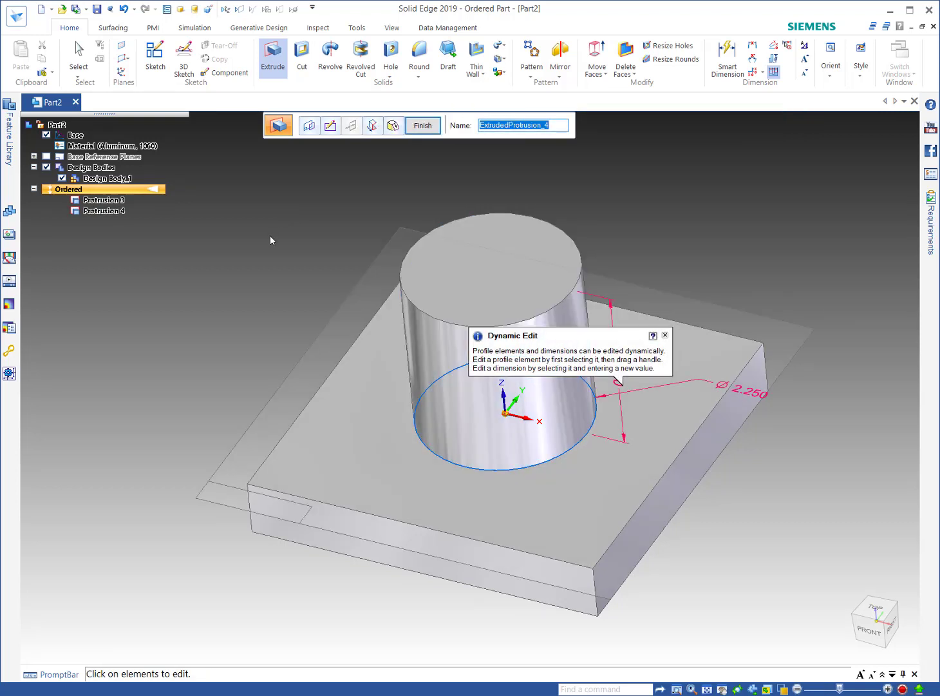
pyautogui.click(431, 127)
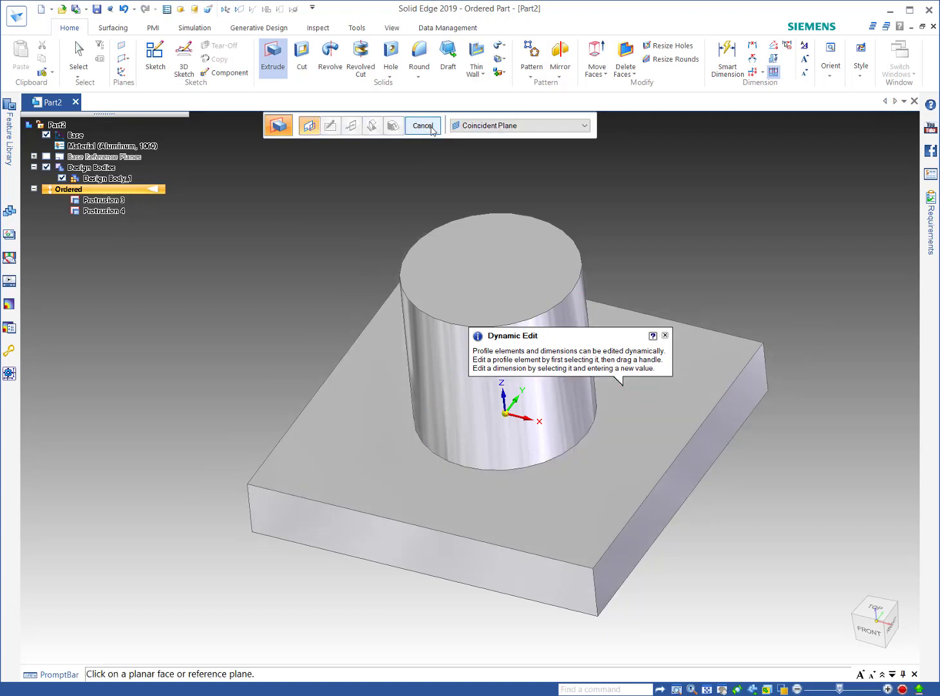
# Step: Start the Round command and round the edge where the boss meets the plate with a 0.375 in radius
pyautogui.rightClick(616, 232)
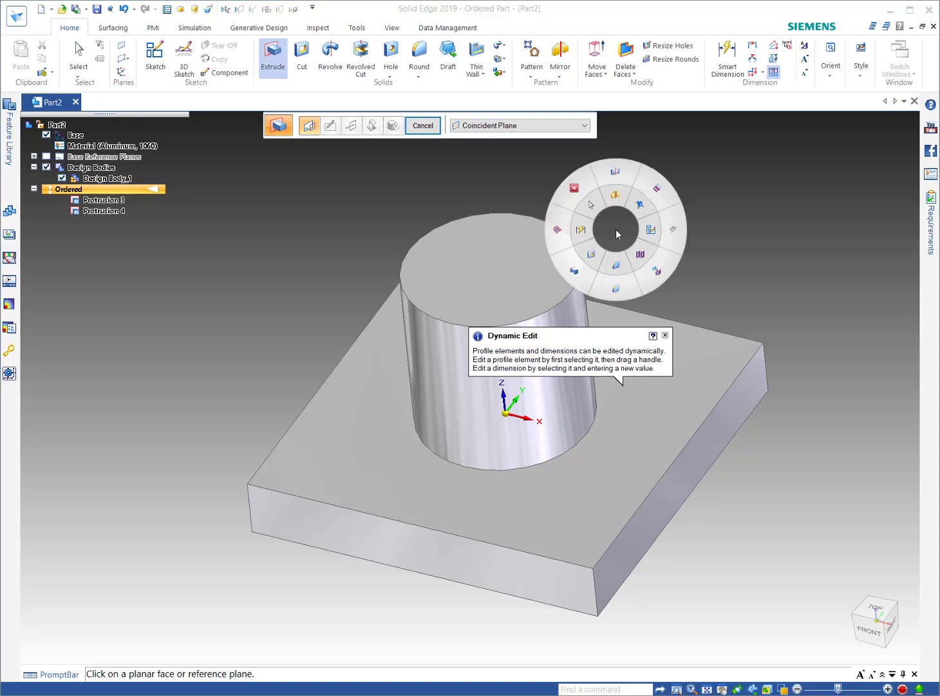
pyautogui.click(624, 268)
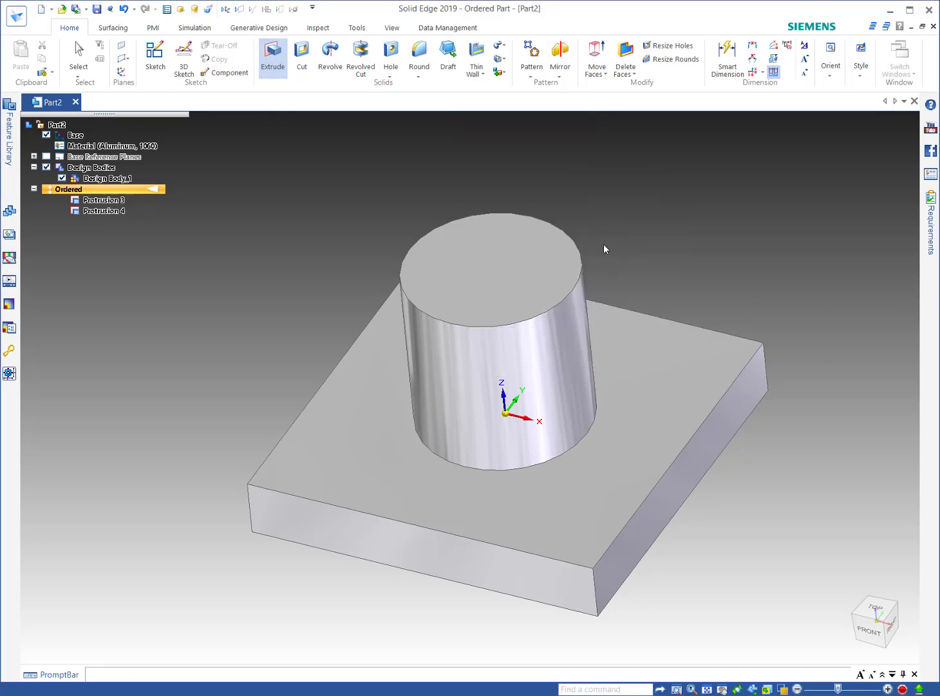
pyautogui.click(579, 437)
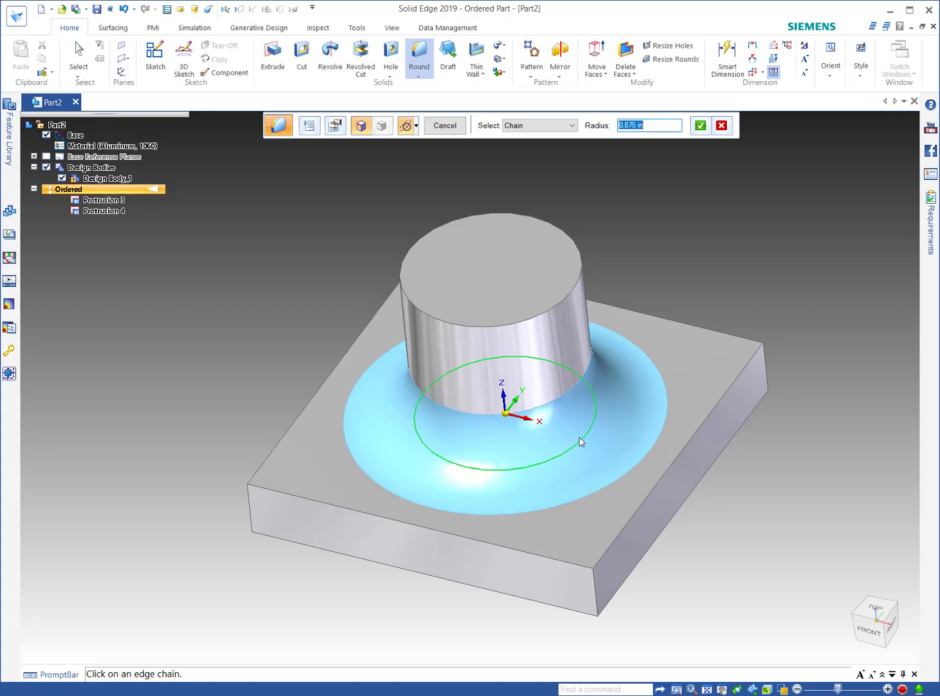
pyautogui.write('.375')
pyautogui.press('Return')
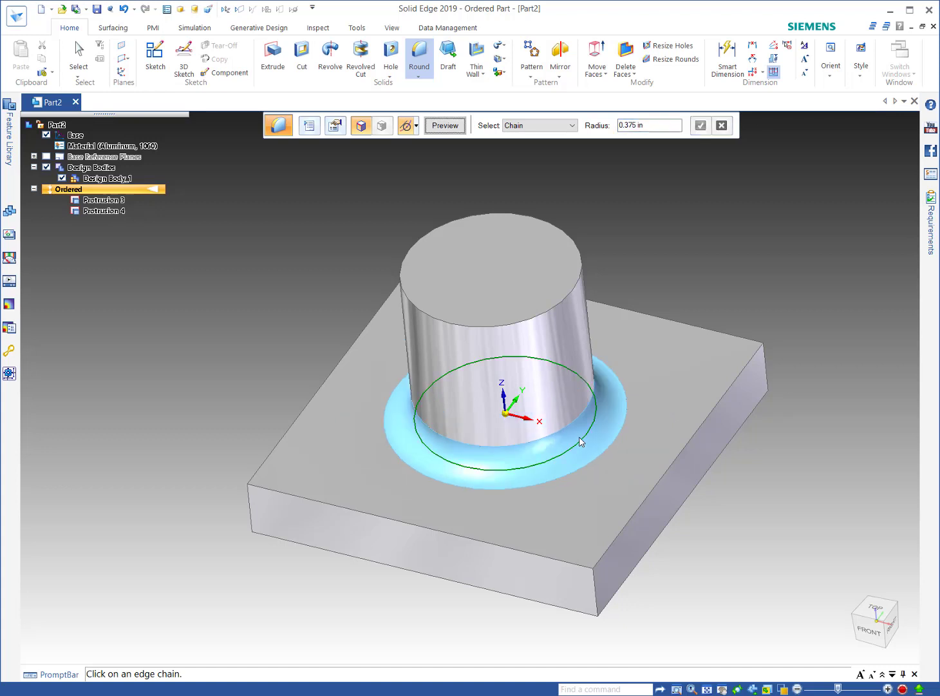
# Step: Round the plate's four vertical corner edges with a 0.875 in radius and finish the round feature
pyautogui.click(597, 593)
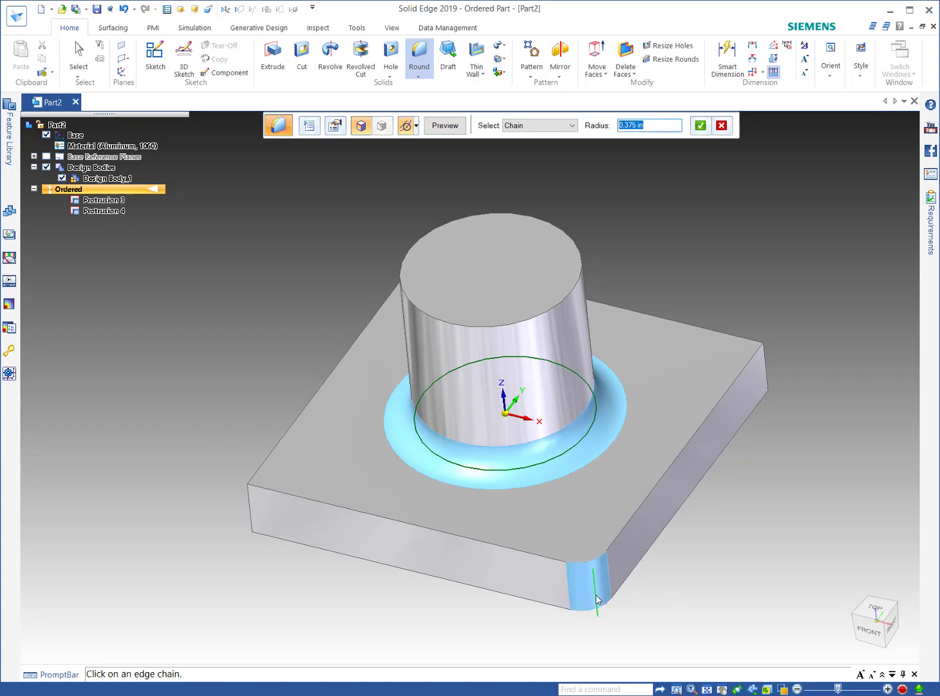
pyautogui.write('.875')
pyautogui.press('Return')
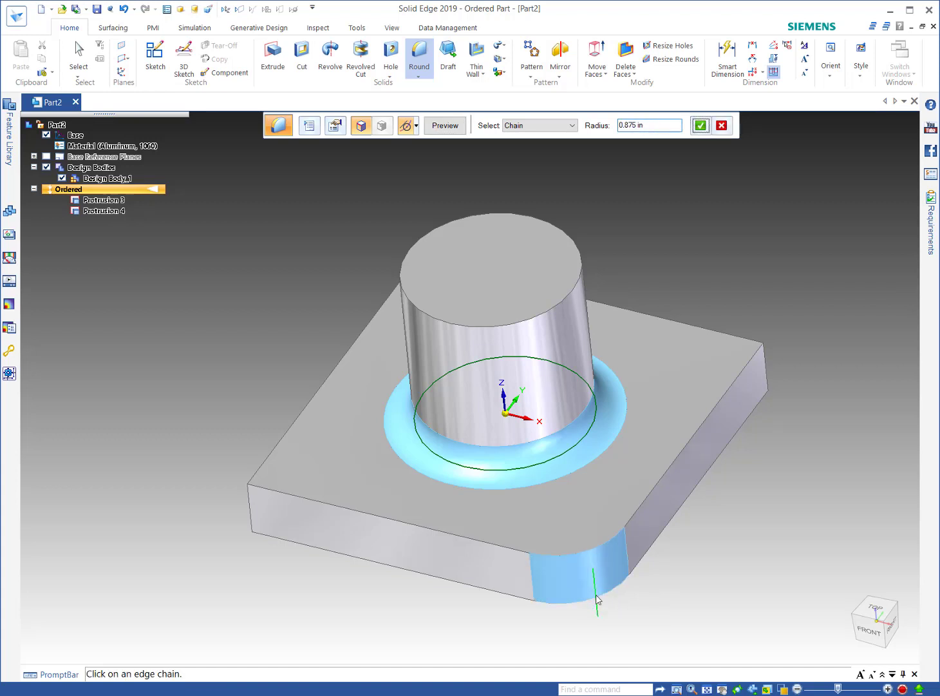
pyautogui.click(768, 359)
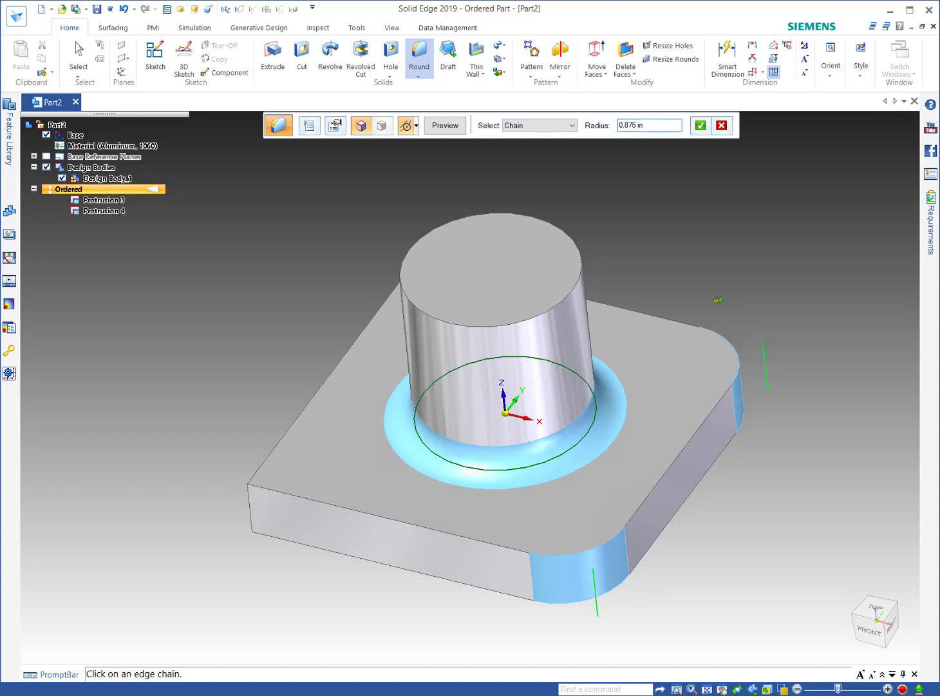
pyautogui.moveTo(644, 293); pyautogui.dragTo(561, 245, button='middle')
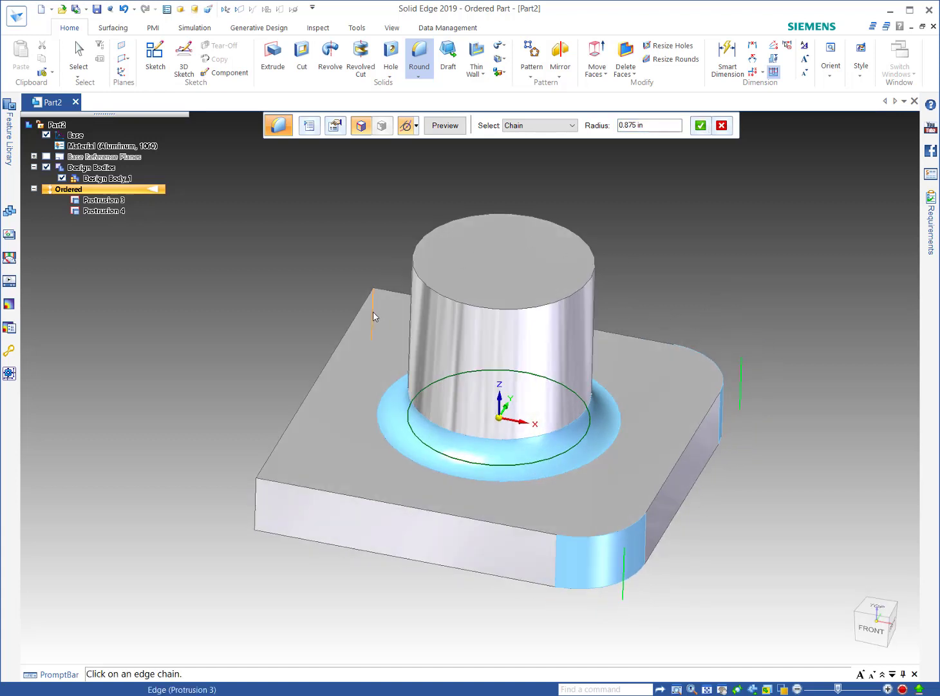
pyautogui.click(256, 502)
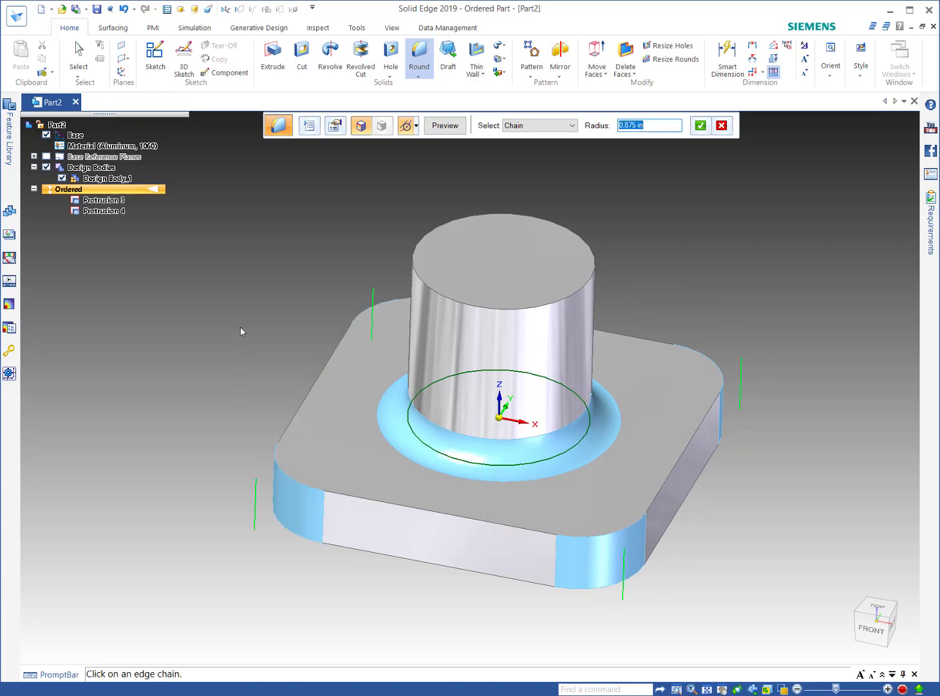
pyautogui.press('Return')
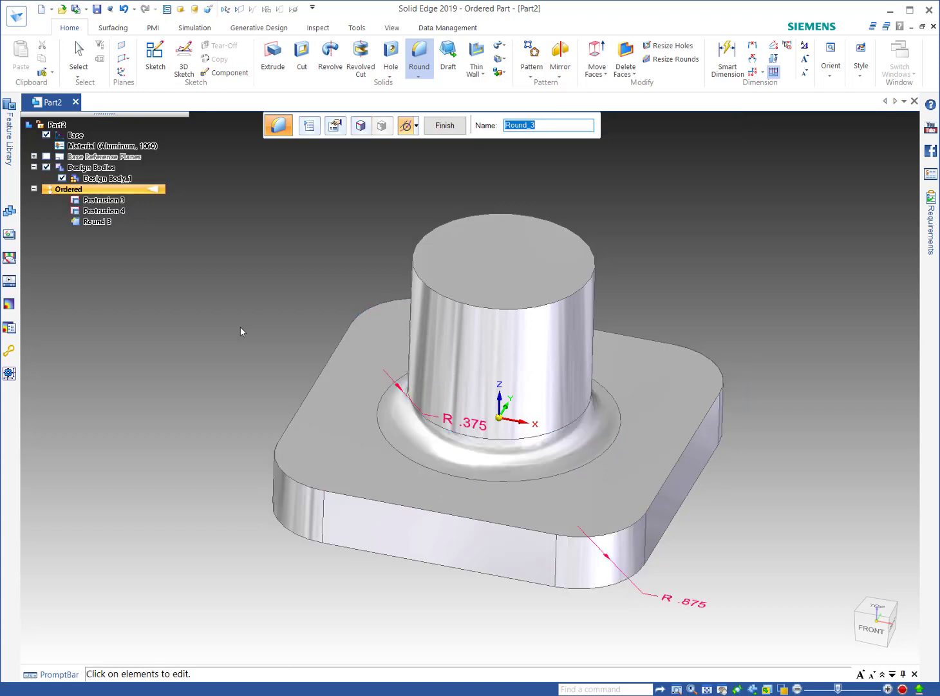
pyautogui.press('Escape')
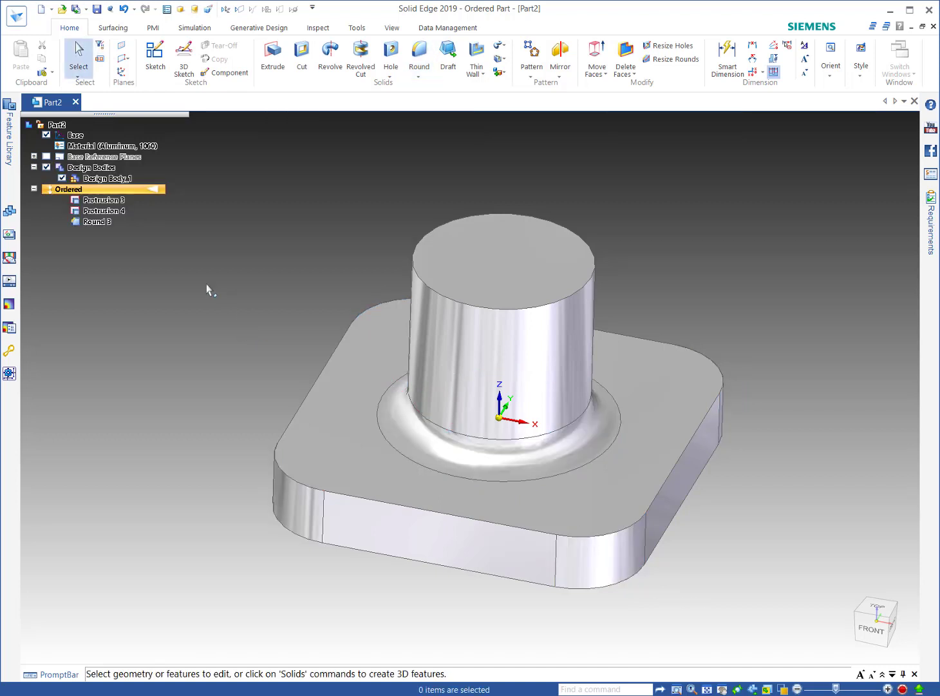
# Step: Open the finished round feature to view its radius dimensions and leave it without edits
pyautogui.click(86, 223)
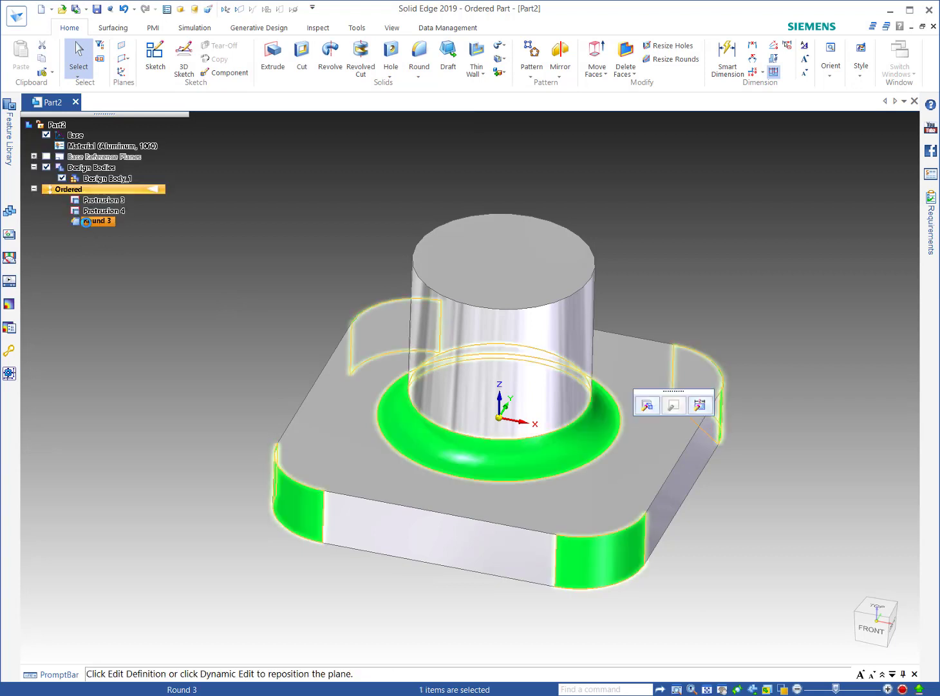
pyautogui.doubleClick(87, 221)
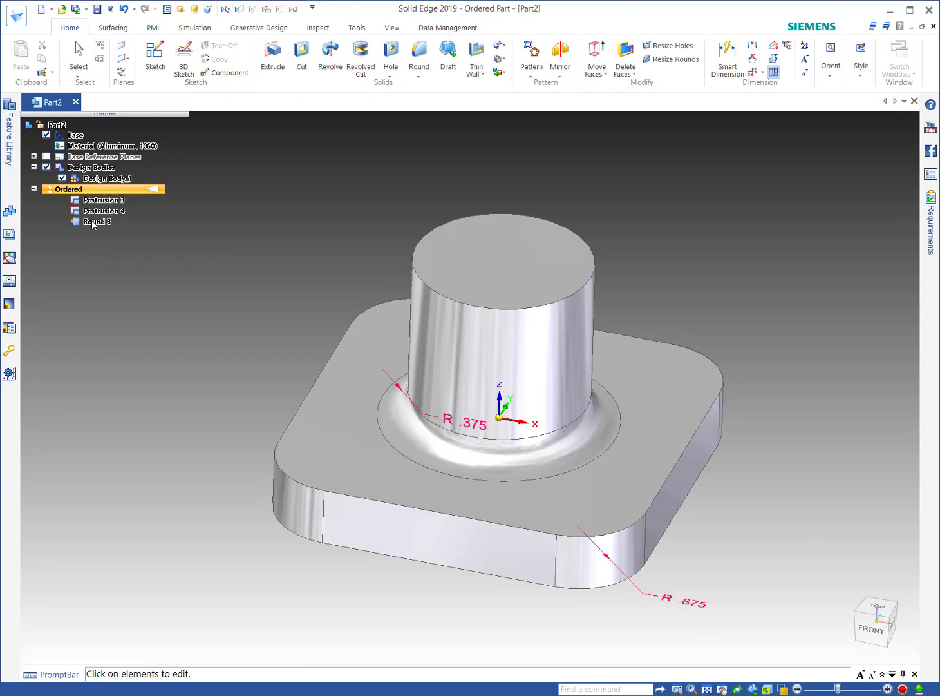
pyautogui.press('Escape')
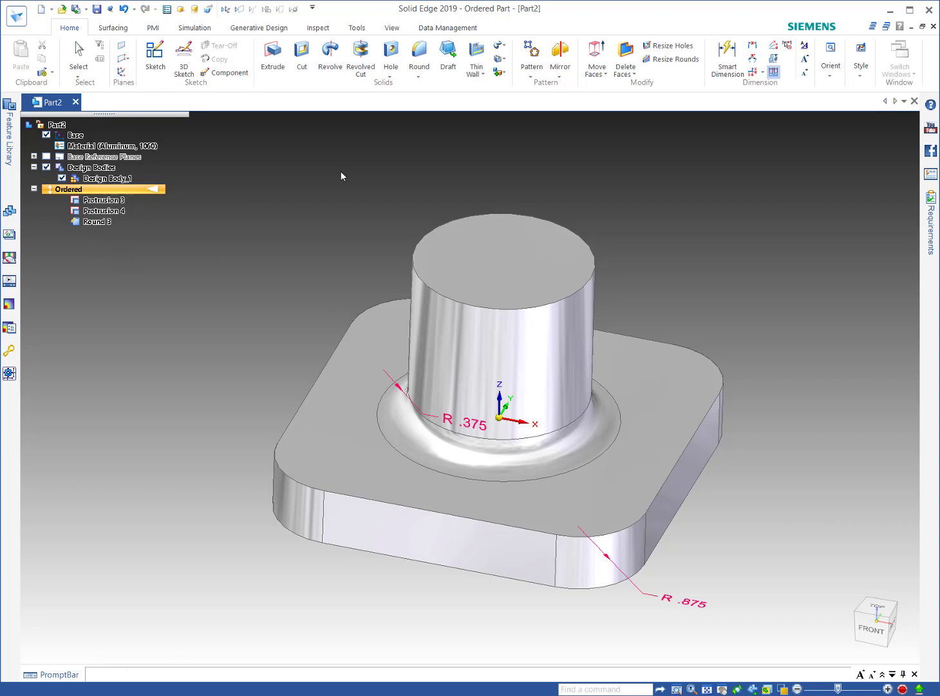
# Step: Start a hole feature, make it a counterbore hole and set the counterbore diameter to 2.25 in
pyautogui.click(398, 59)
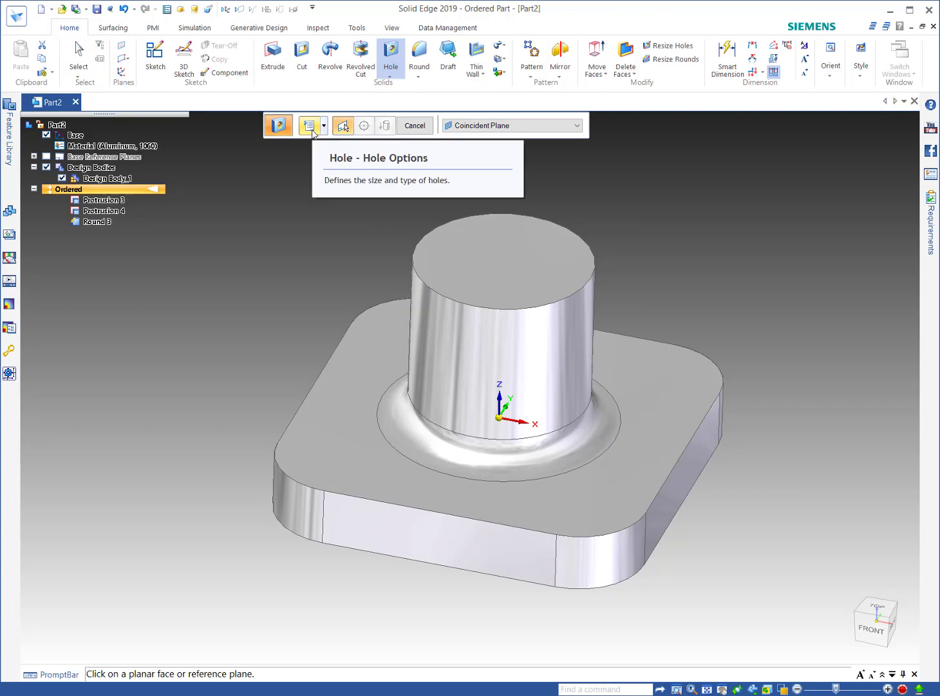
pyautogui.click(311, 129)
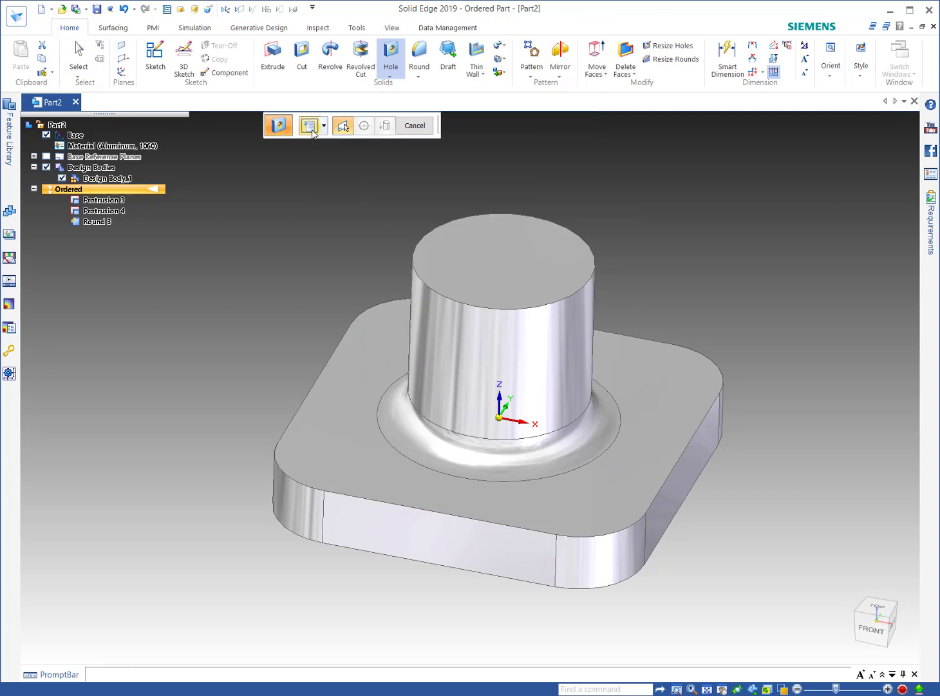
pyautogui.click(312, 130)
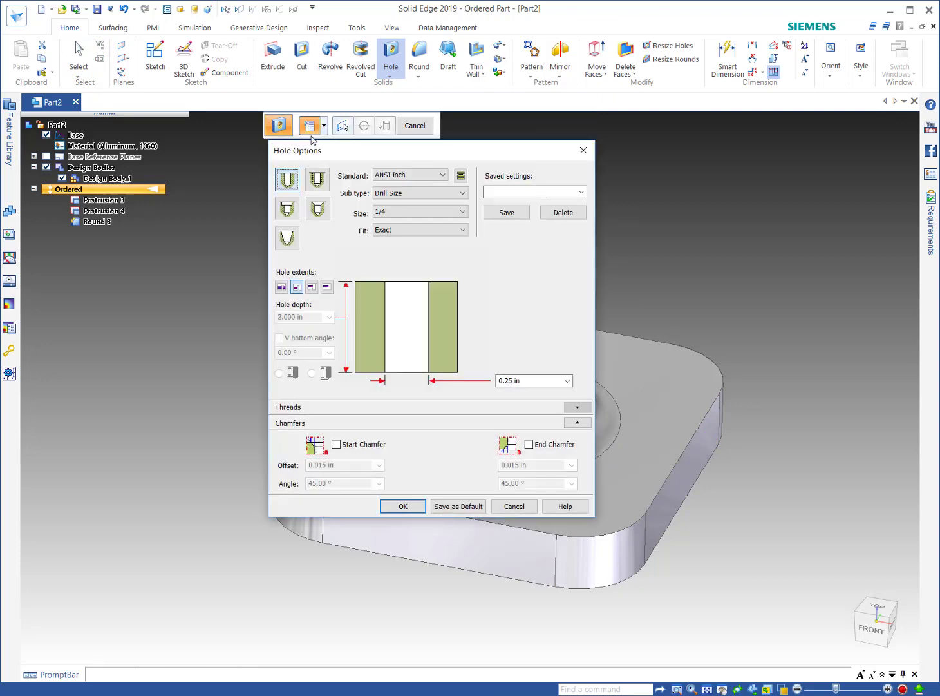
pyautogui.click(288, 211)
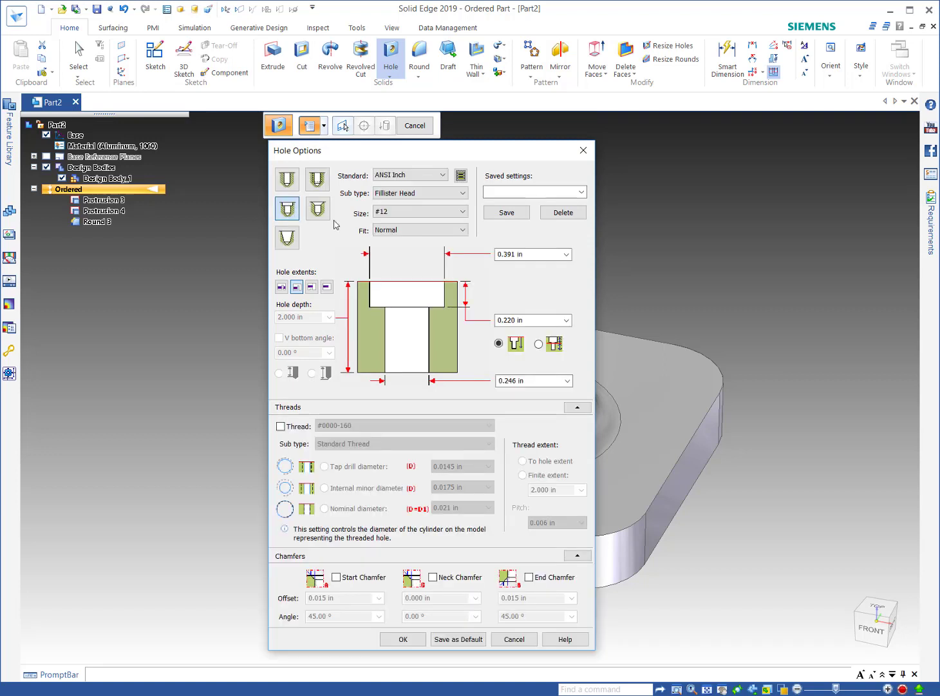
pyautogui.click(539, 252)
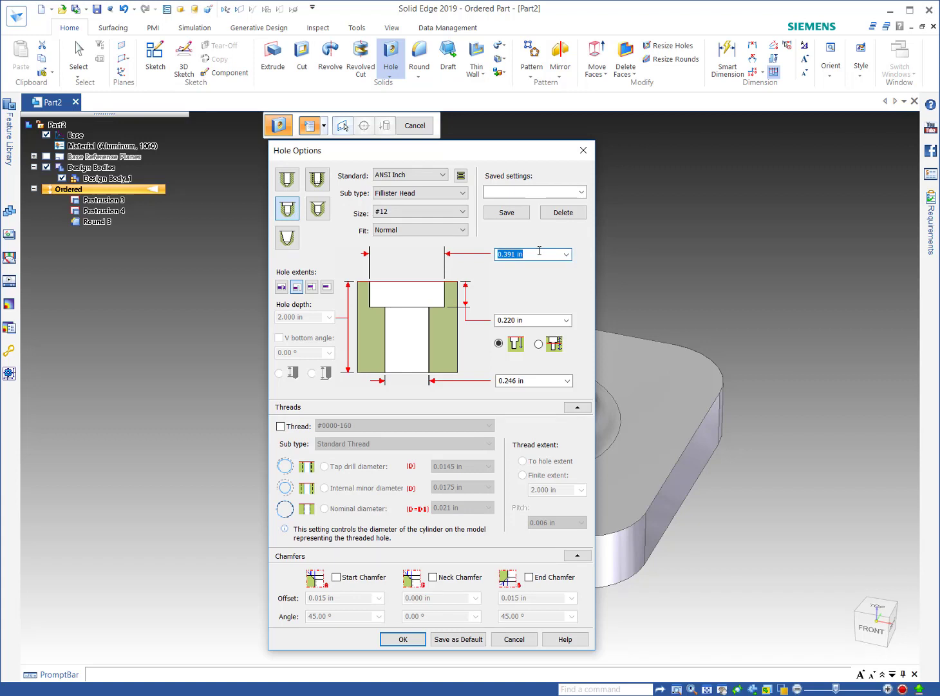
pyautogui.write('2.25')
pyautogui.press('Tab')
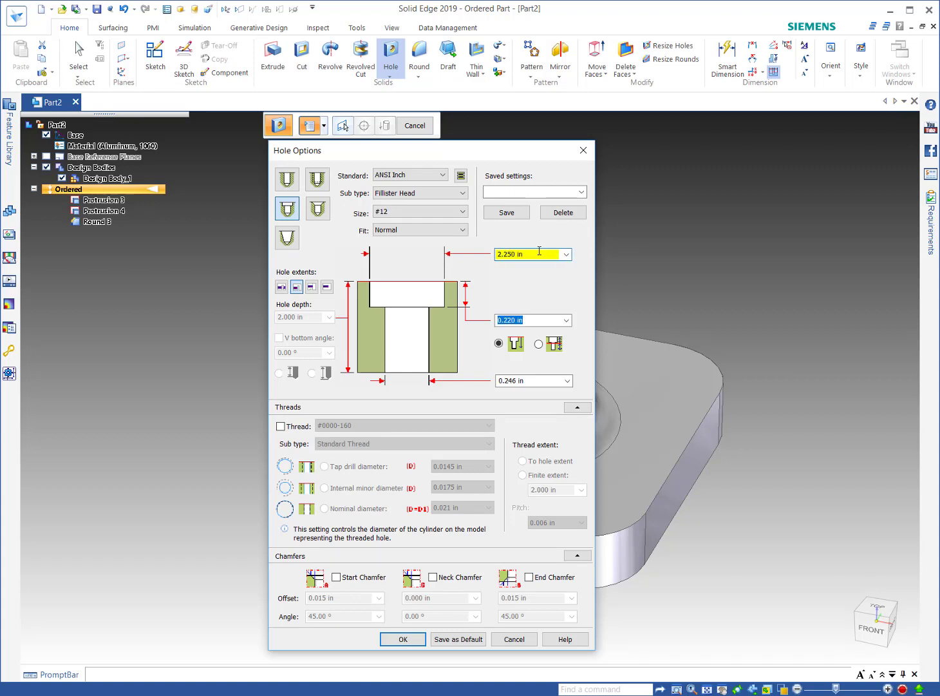
# Step: Set the counterbore depth to 3-.75 in and the hole diameter to 0.75 in, and accept the hole options
pyautogui.write('3')
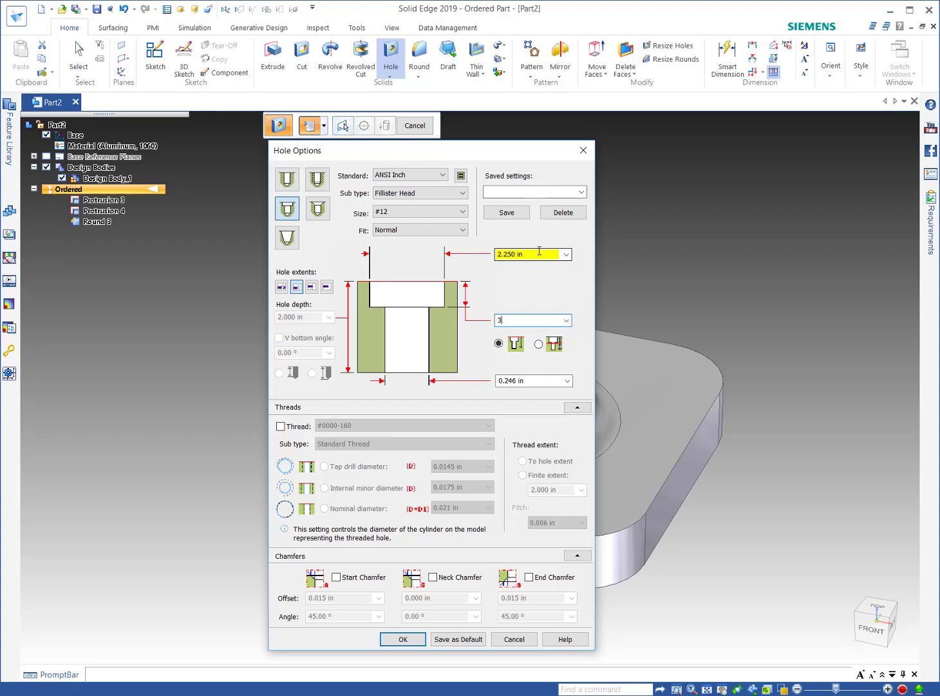
pyautogui.write('-.75')
pyautogui.press('Tab')
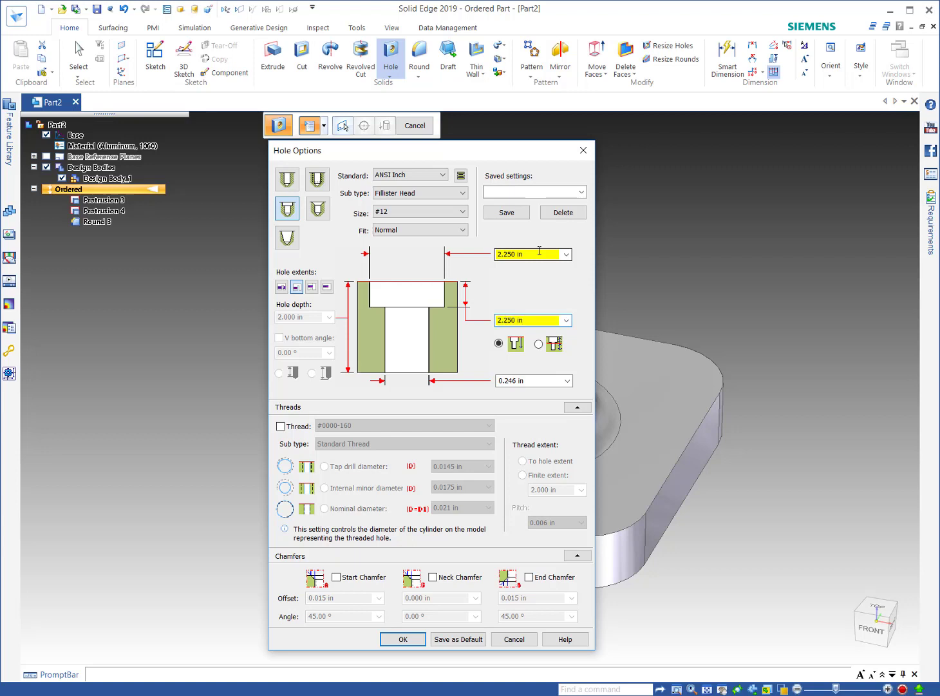
pyautogui.click(528, 380)
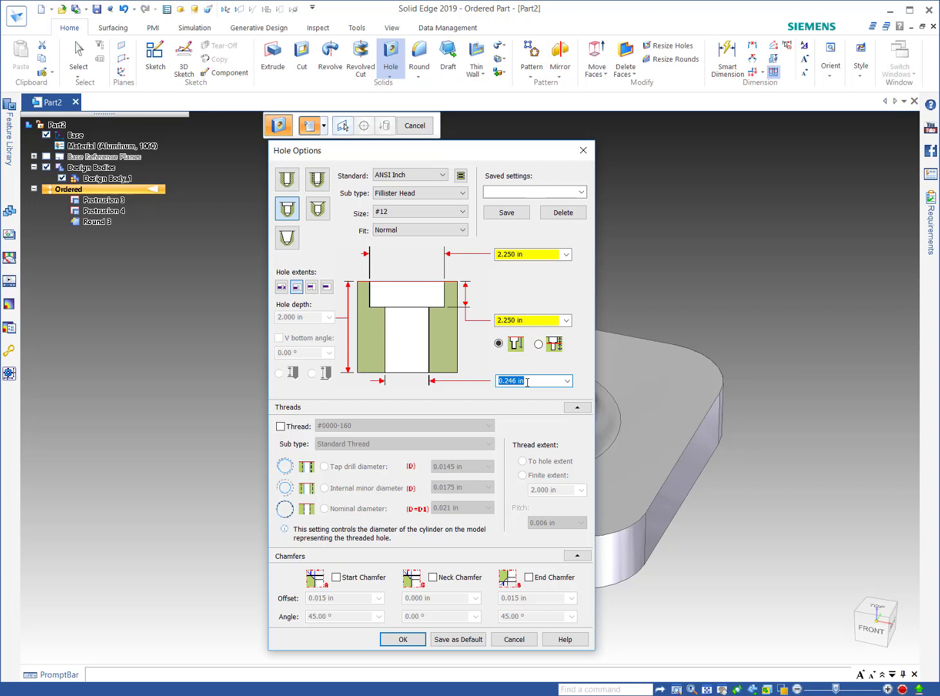
pyautogui.write('.75')
pyautogui.press('Tab')
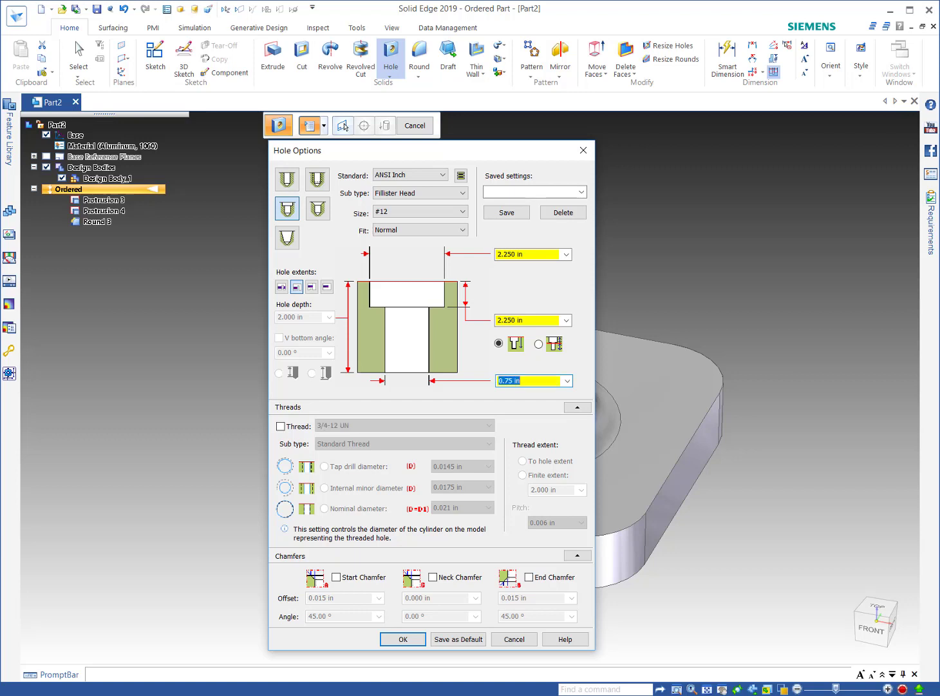
pyautogui.press('Return')
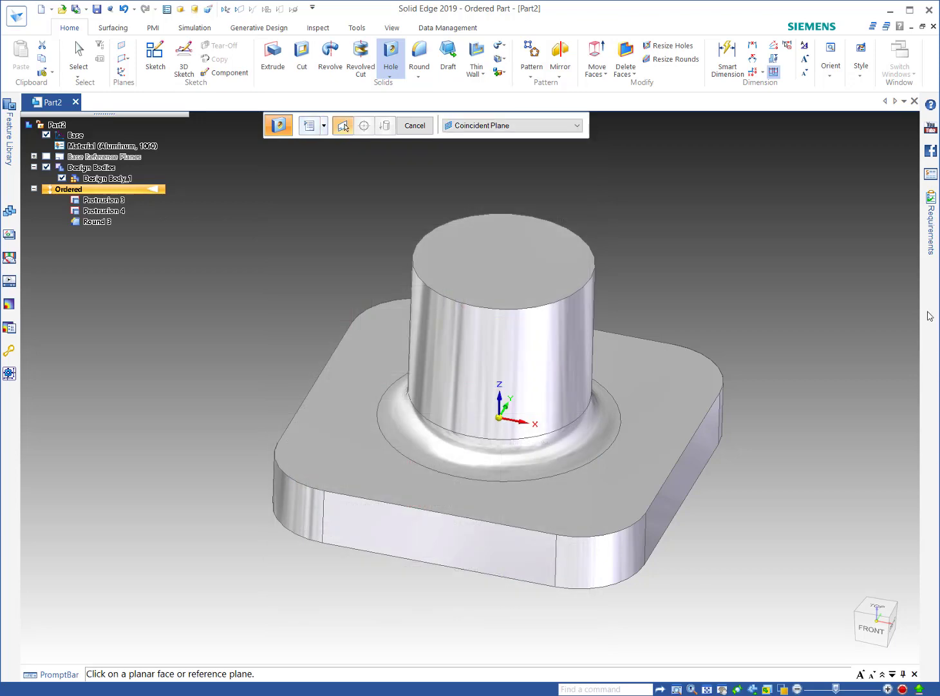
# Step: Place the counterbore hole at the origin on the boss's top face and set its counterbore diameter to 1.313 in
pyautogui.click(503, 246)
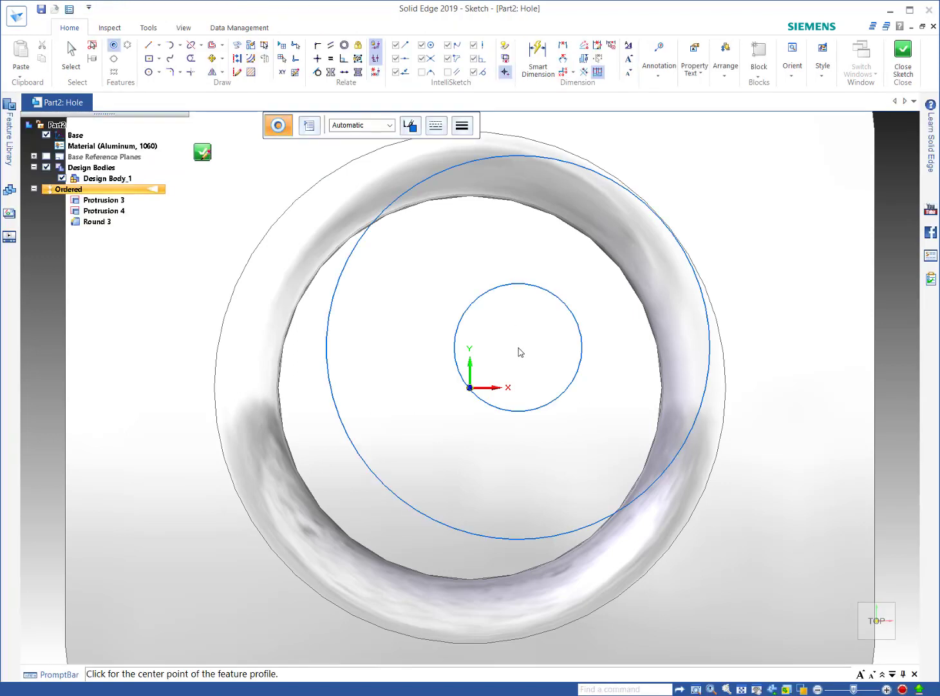
pyautogui.click(470, 387)
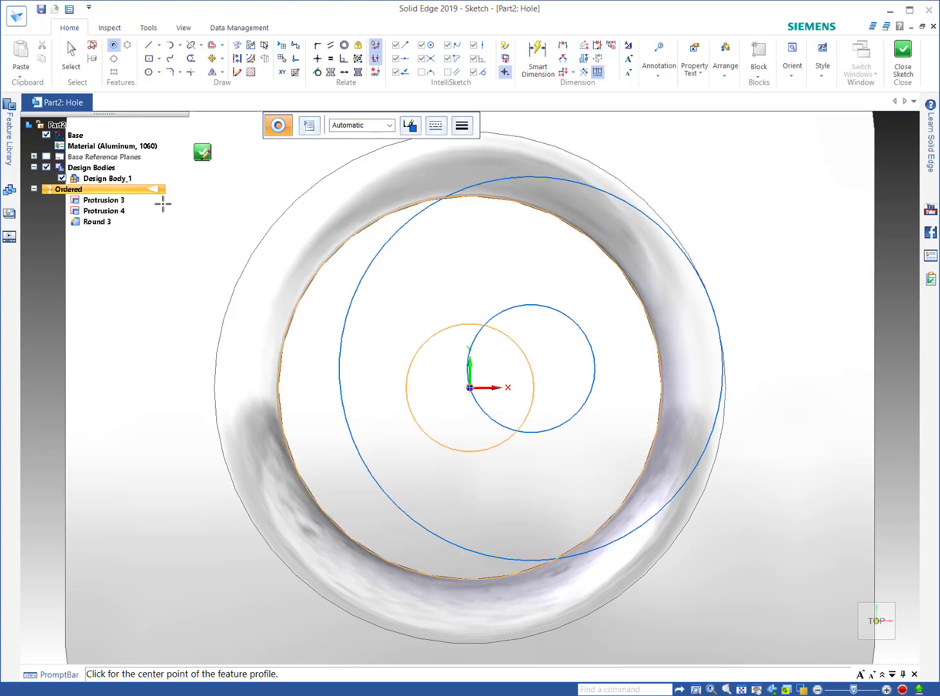
pyautogui.click(312, 128)
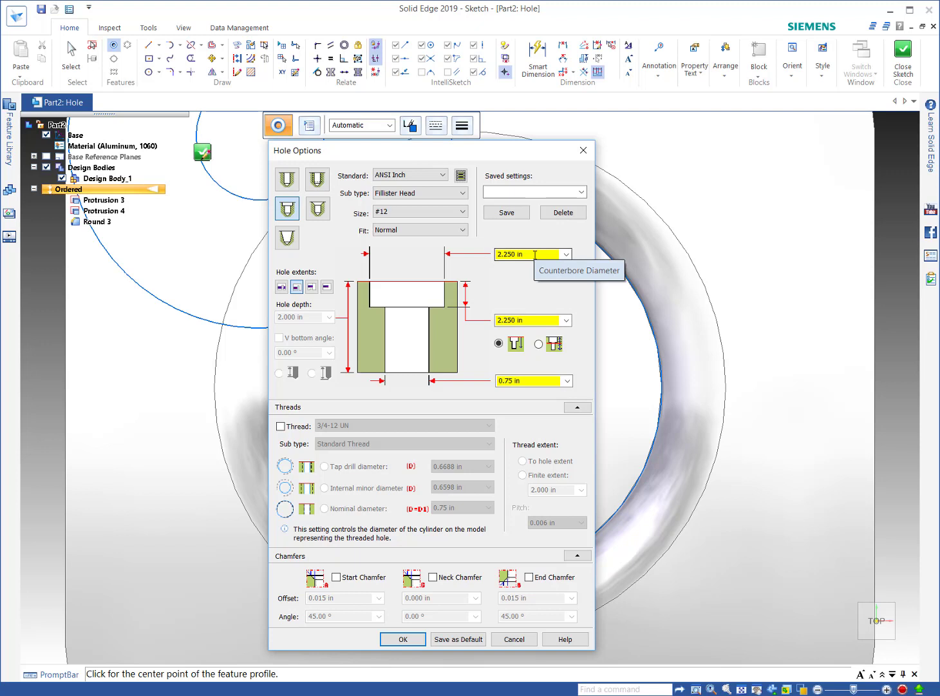
pyautogui.click(536, 254)
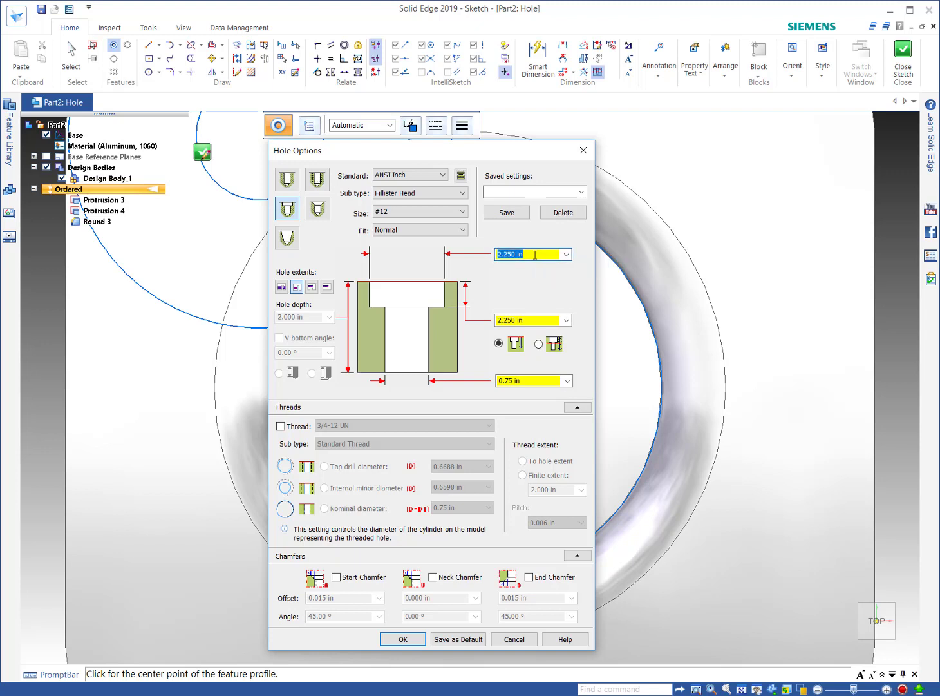
pyautogui.write('1.313')
pyautogui.press('Return')
pyautogui.press('Return')
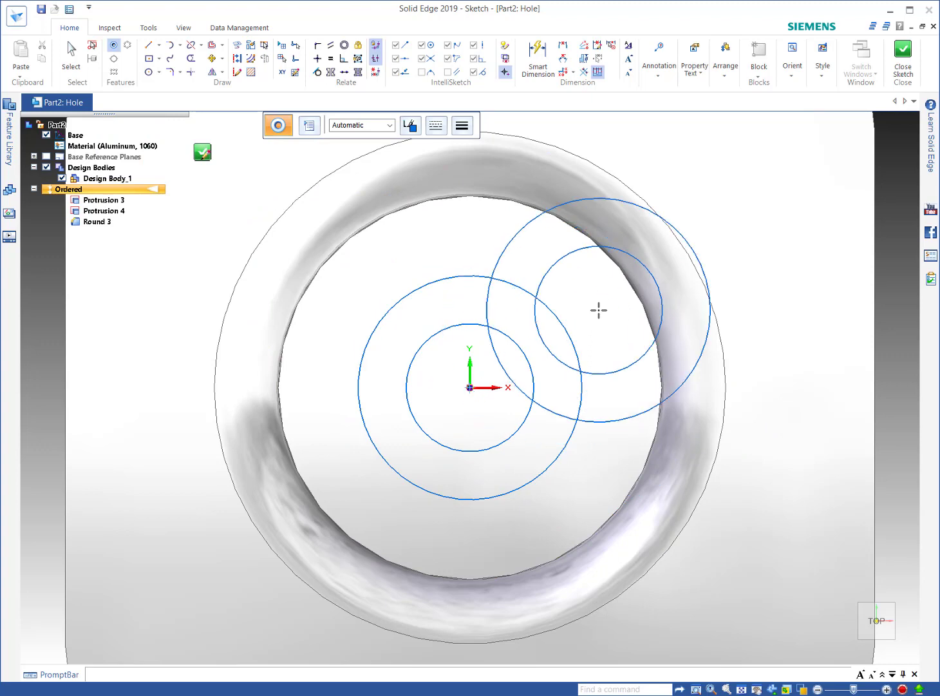
# Step: Close the hole sketch, finish the counterbore hole and clear the selection
pyautogui.click(204, 154)
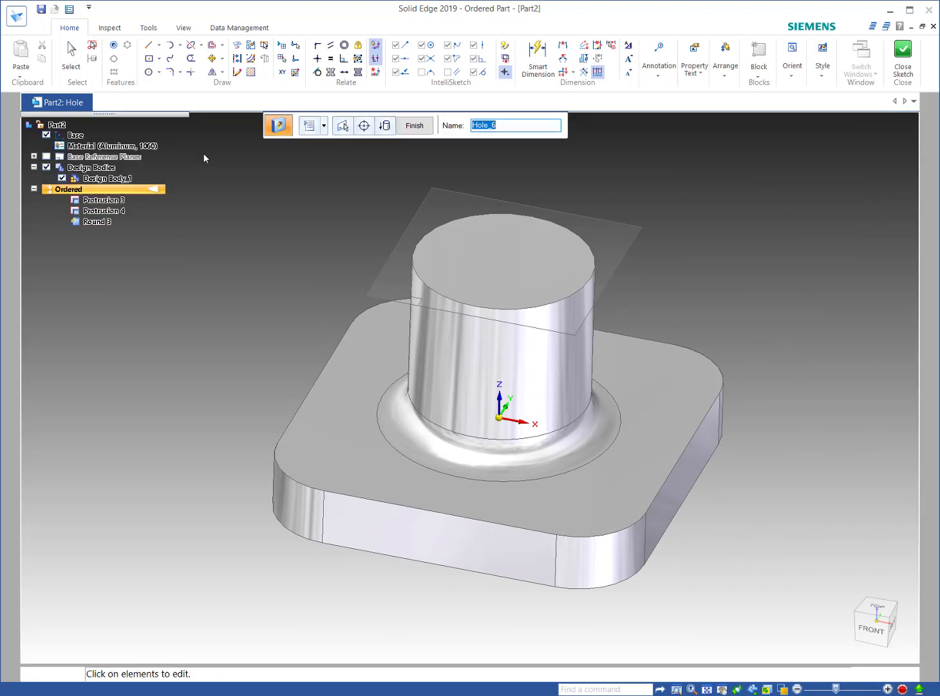
pyautogui.click(417, 128)
pyautogui.click(416, 126)
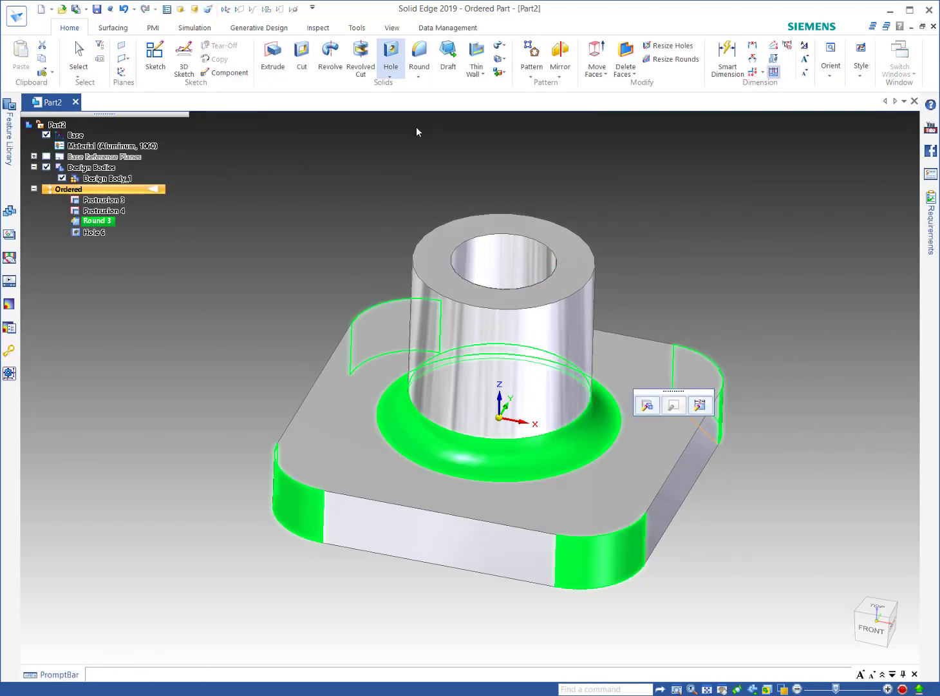
pyautogui.click(348, 218)
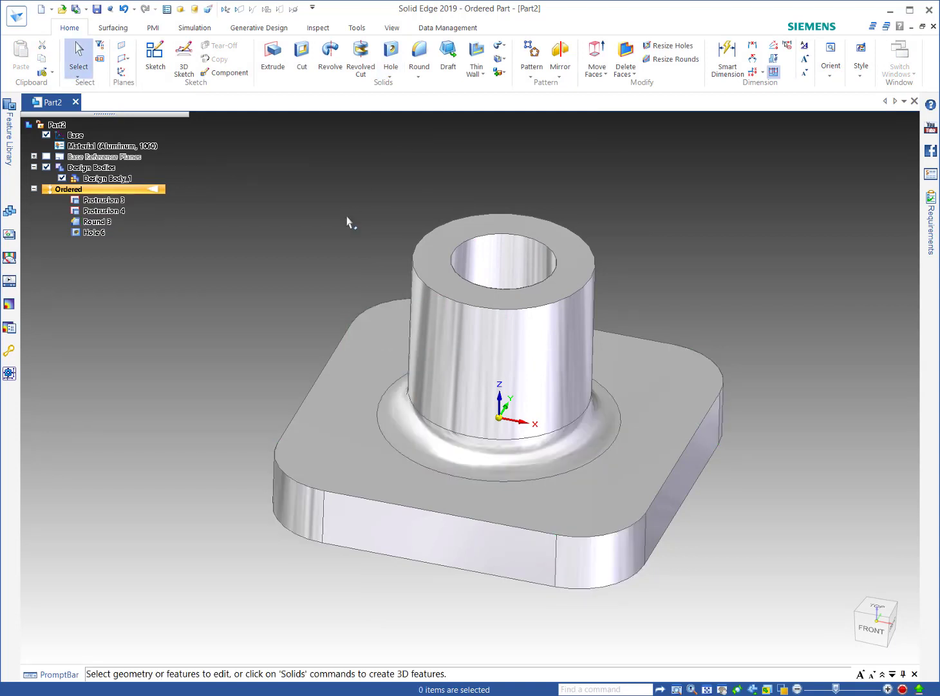
# Step: Start another hole feature, set the simple hole's drill size to 3/4 and accept the hole options
pyautogui.click(391, 58)
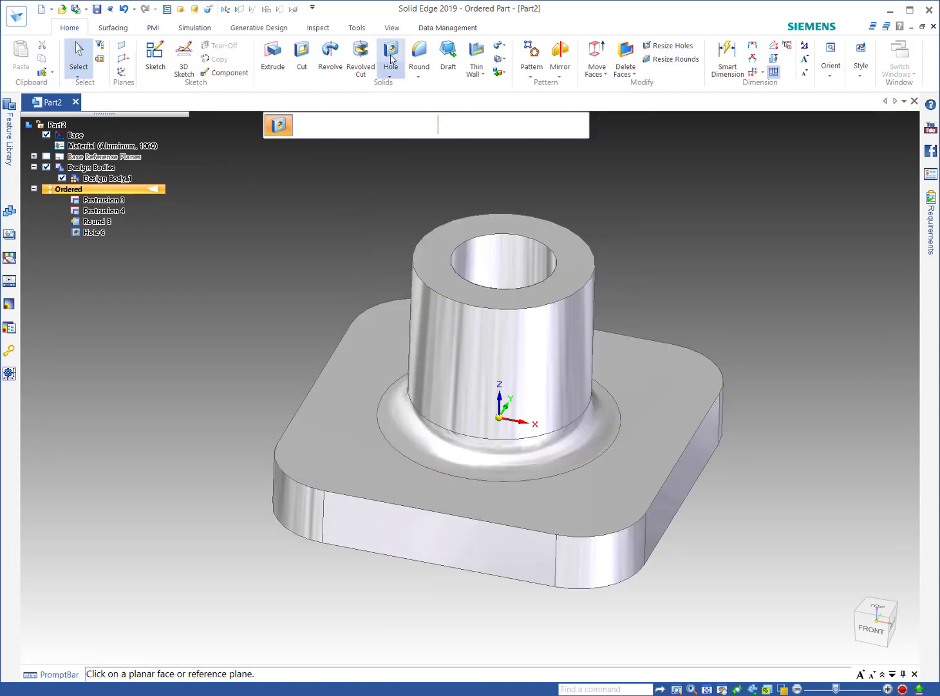
pyautogui.click(324, 126)
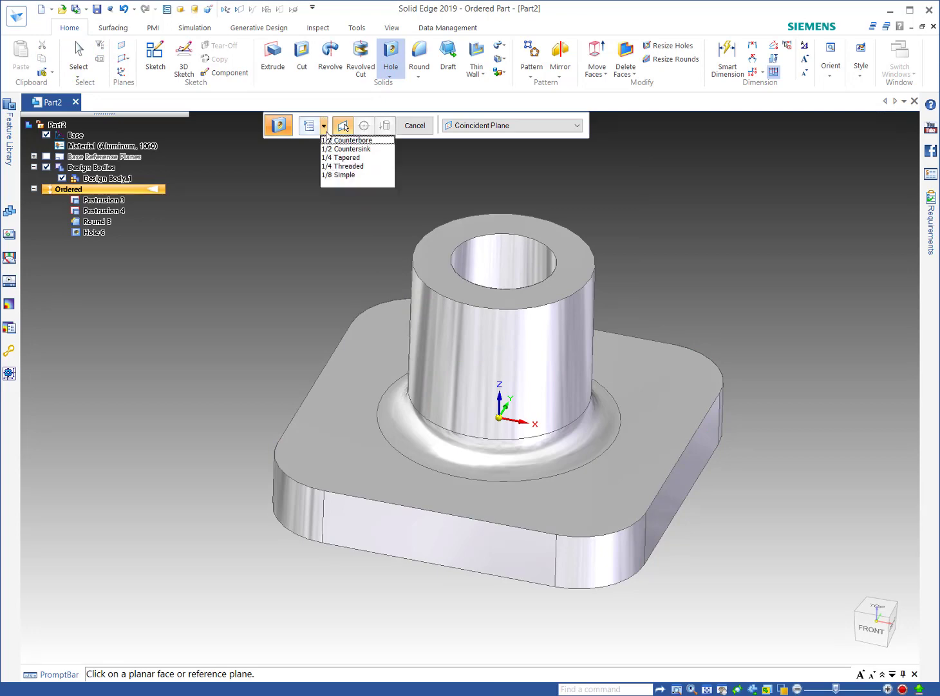
pyautogui.click(306, 134)
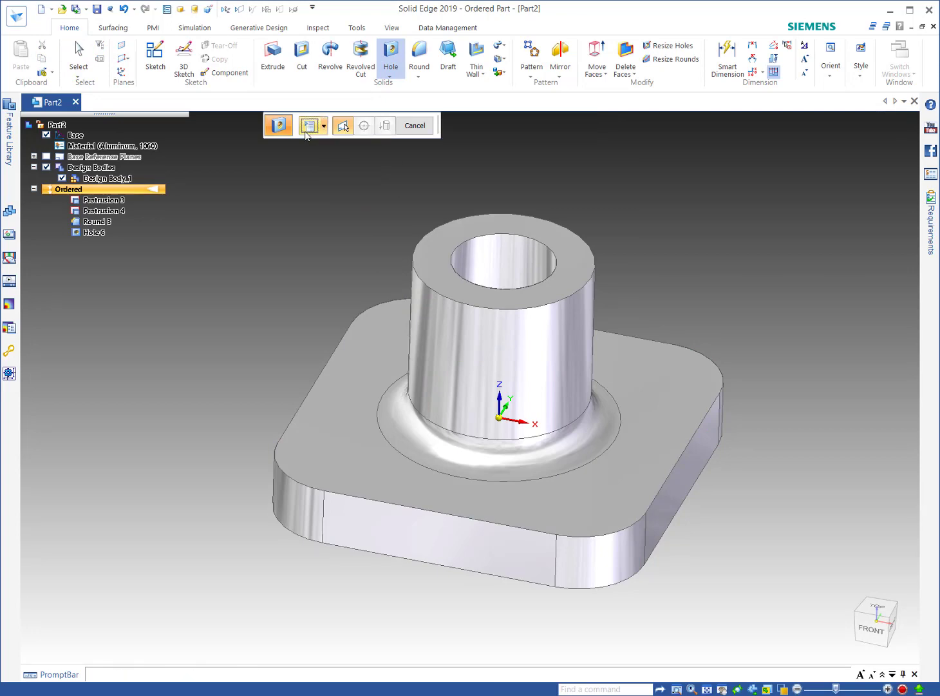
pyautogui.click(307, 133)
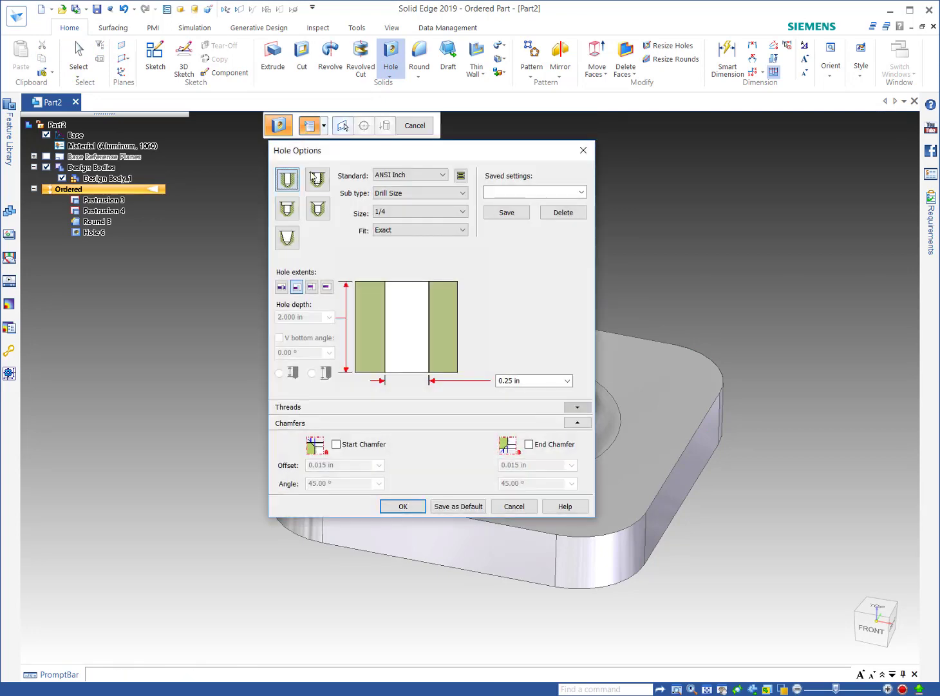
pyautogui.click(445, 216)
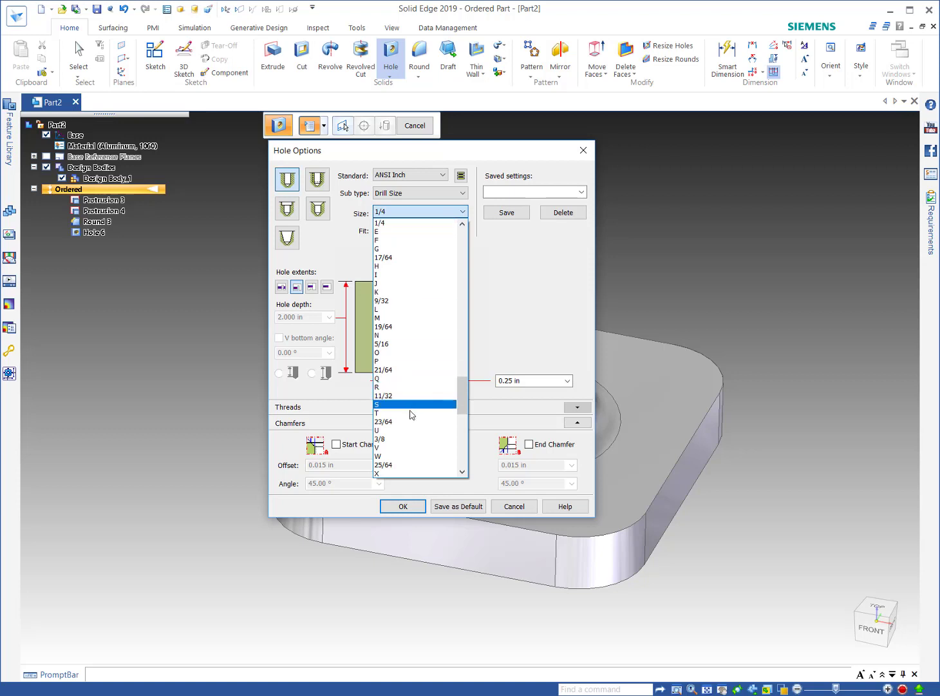
pyautogui.scroll(-5, 411, 419)
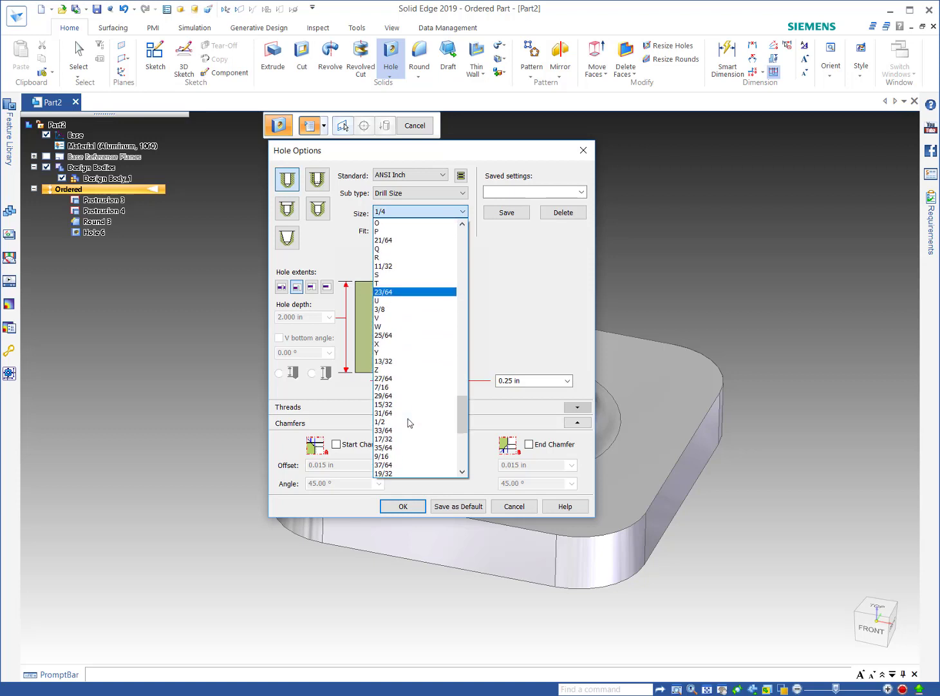
pyautogui.scroll(5, 408, 422)
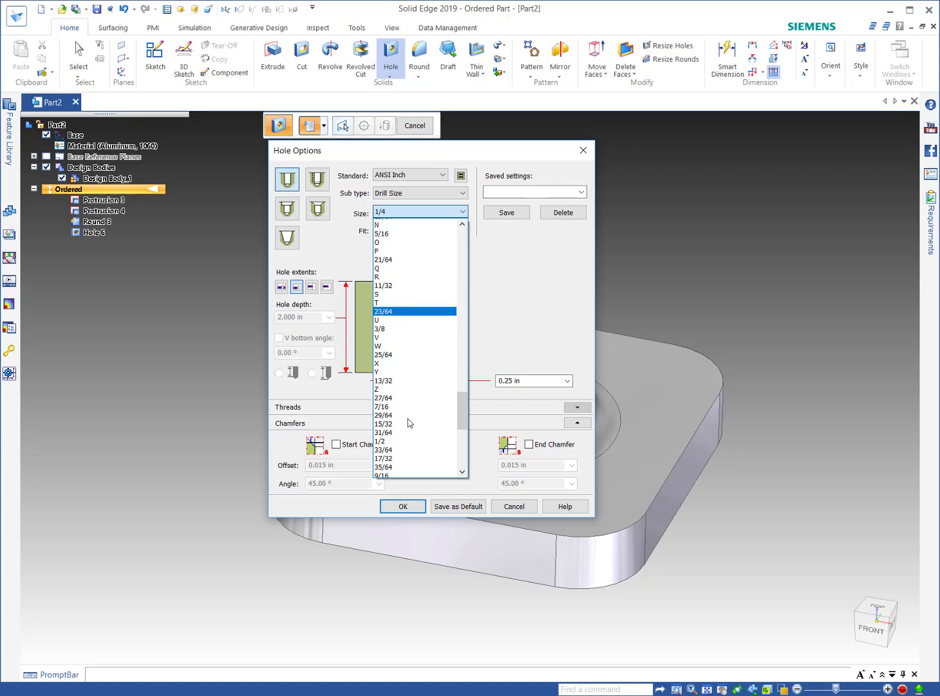
pyautogui.scroll(-12, 409, 423)
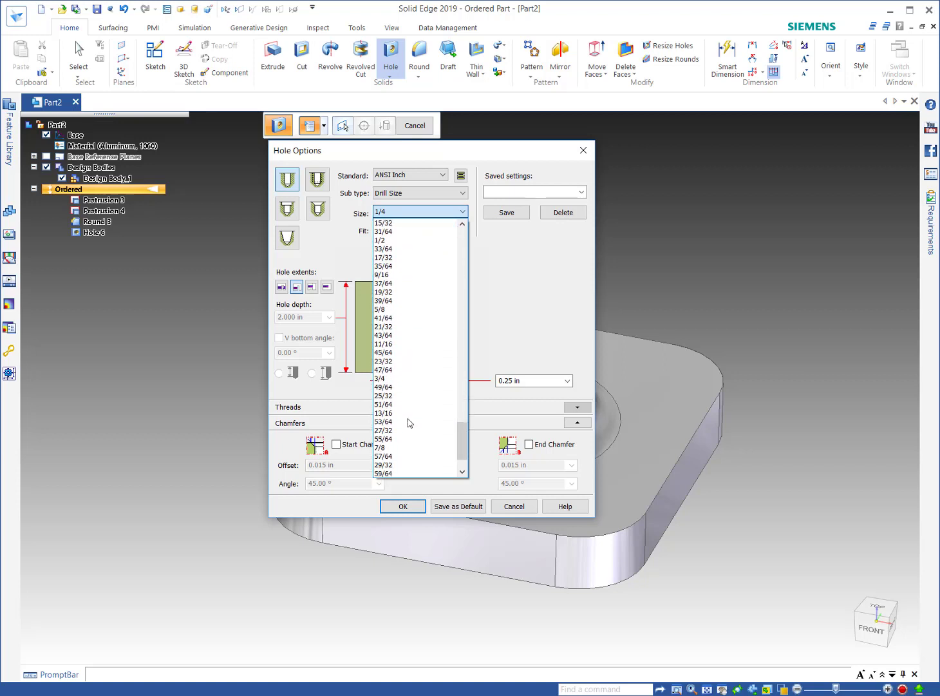
pyautogui.click(392, 379)
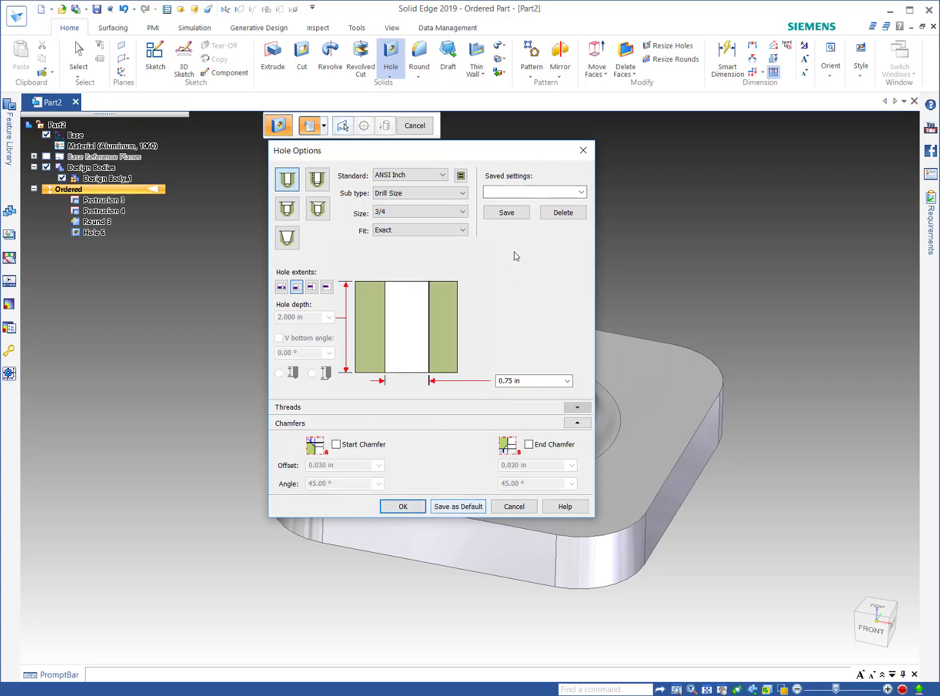
pyautogui.click(502, 194)
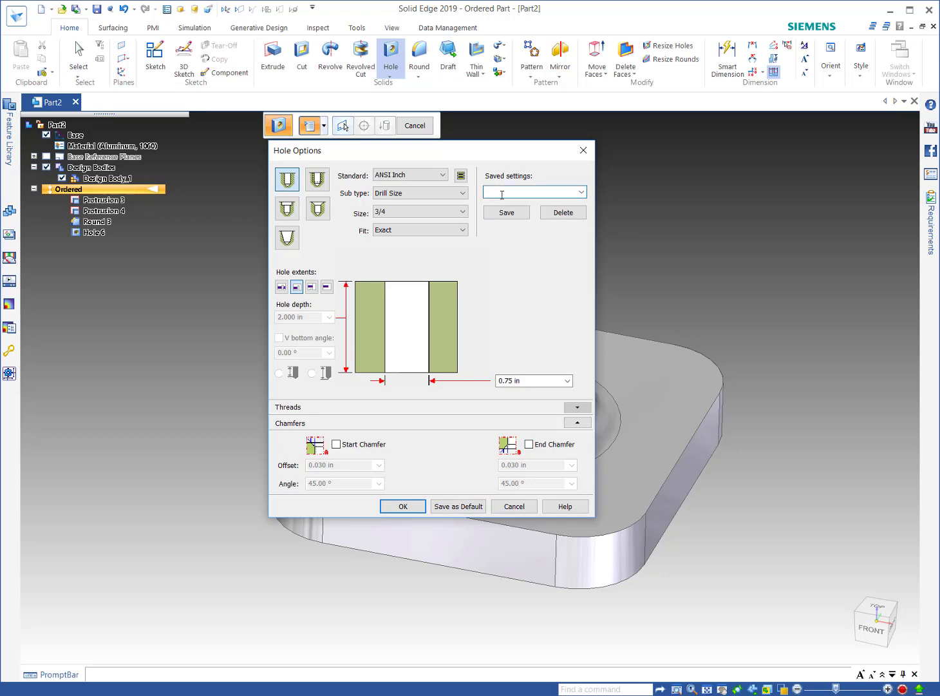
pyautogui.click(403, 507)
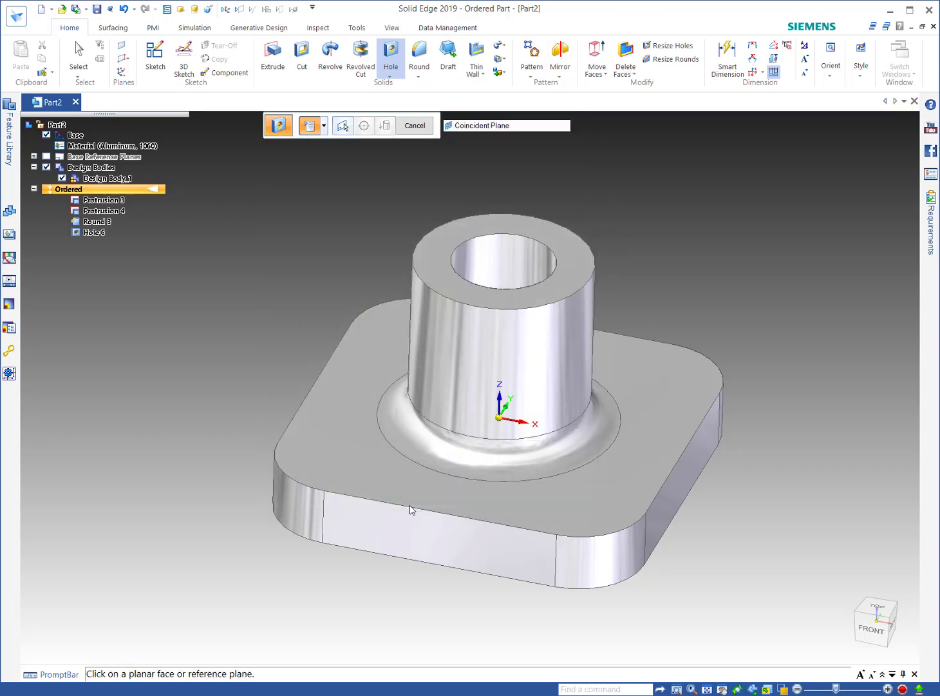
# Step: Place four holes on the base plate's top face, one at the arc centre of each rounded corner
pyautogui.click(329, 446)
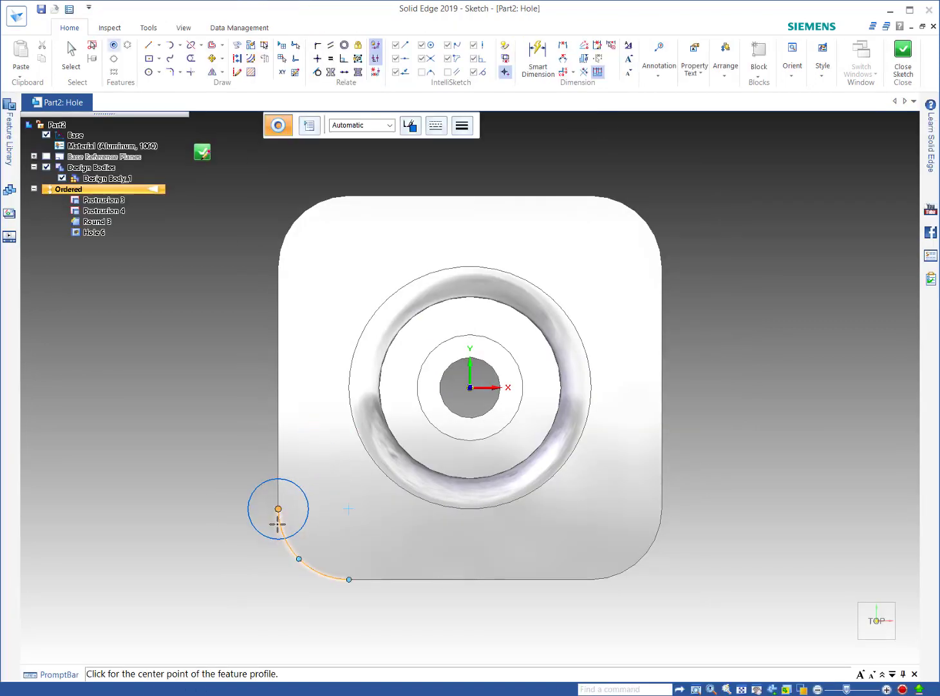
pyautogui.click(347, 509)
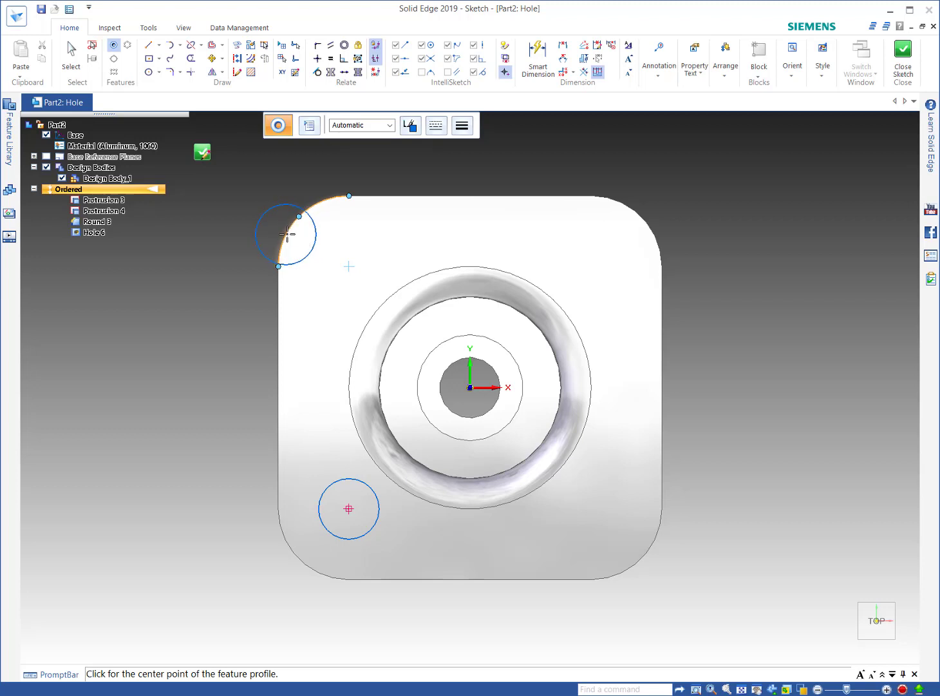
pyautogui.click(349, 266)
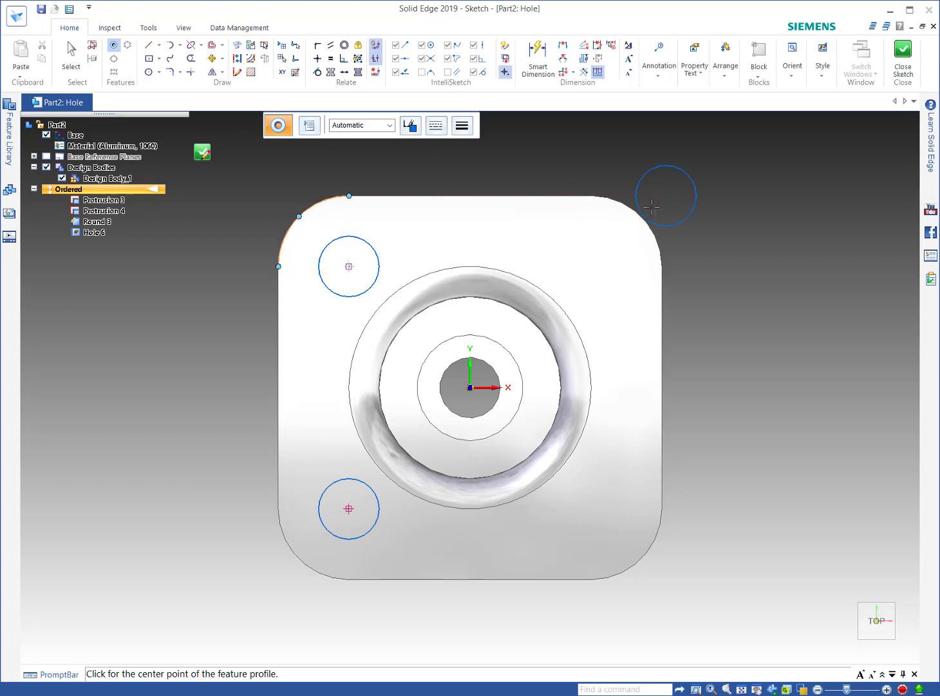
pyautogui.click(589, 267)
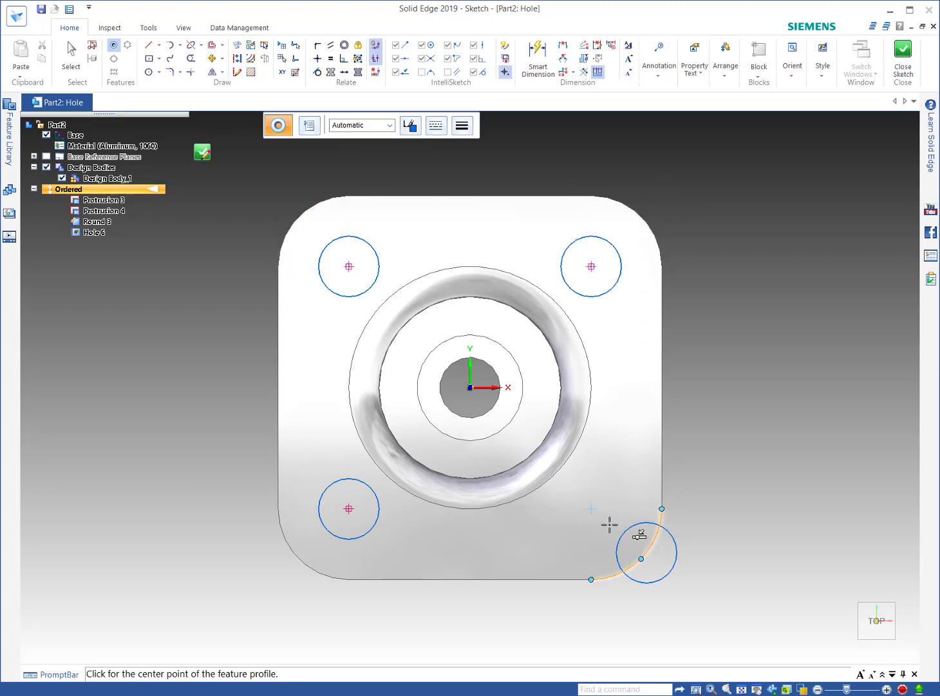
pyautogui.click(592, 509)
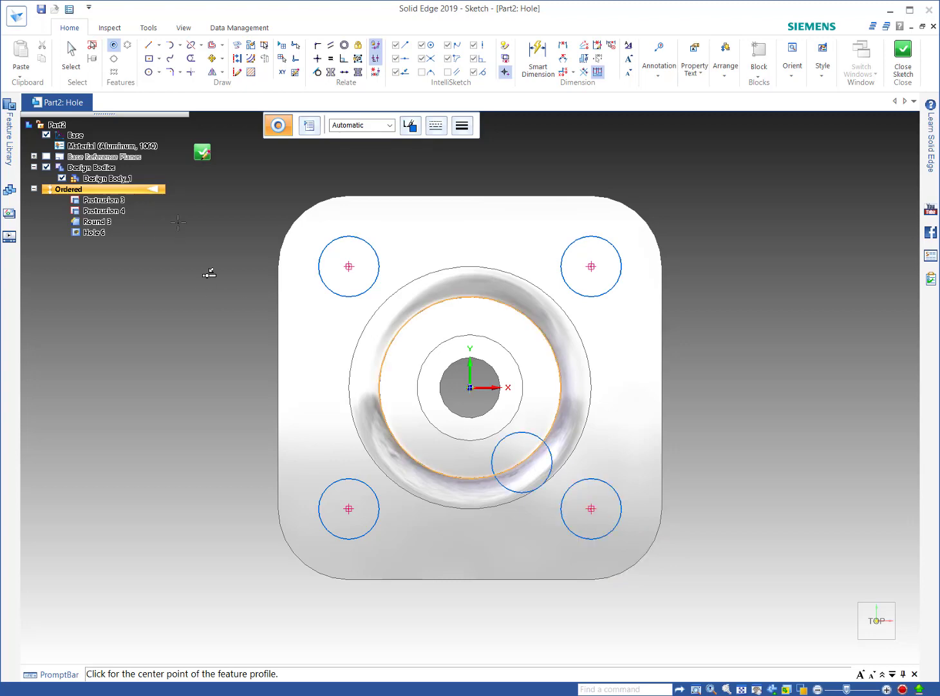
# Step: Close the hole sketch, finish the four corner holes and exit the Hole command
pyautogui.click(203, 153)
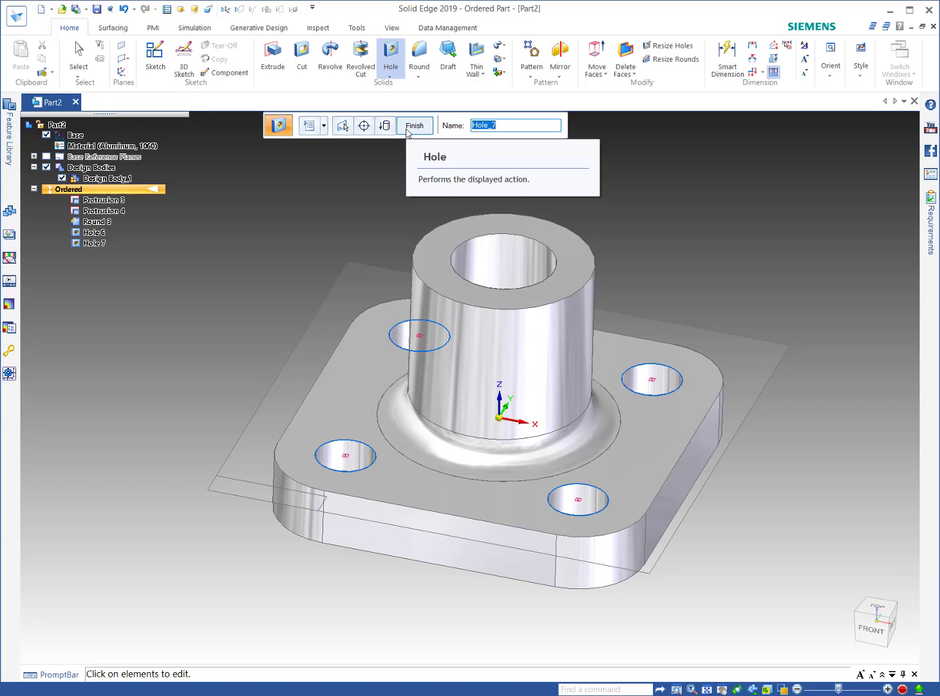
pyautogui.click(407, 131)
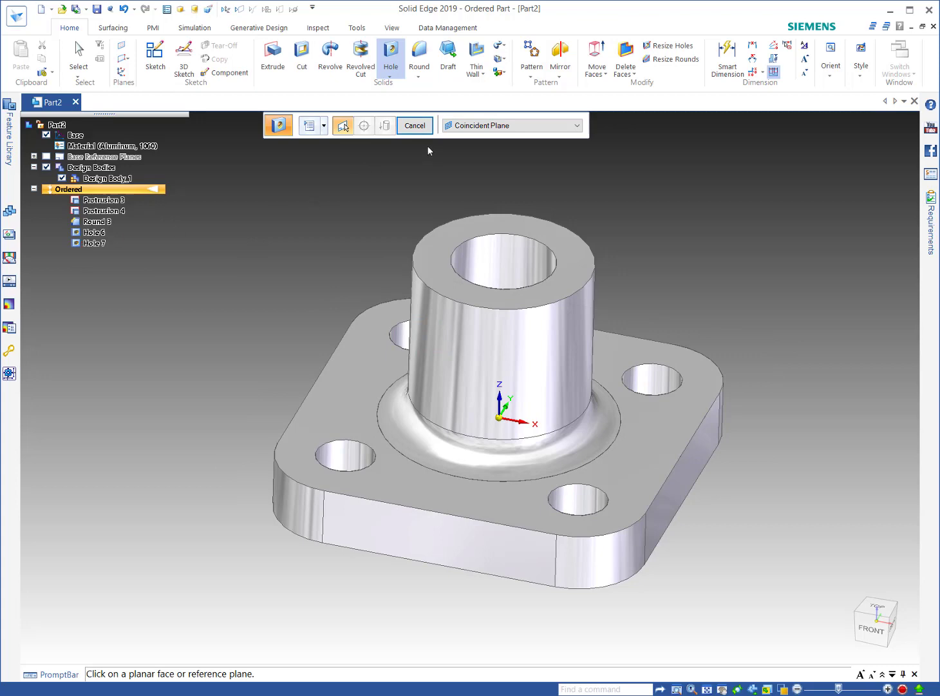
pyautogui.click(419, 126)
pyautogui.moveTo(313, 221)
pyautogui.mouseDown(button='middle')
pyautogui.moveTo(325, 231)
pyautogui.moveTo(326, 212)
pyautogui.mouseUp(button='middle')
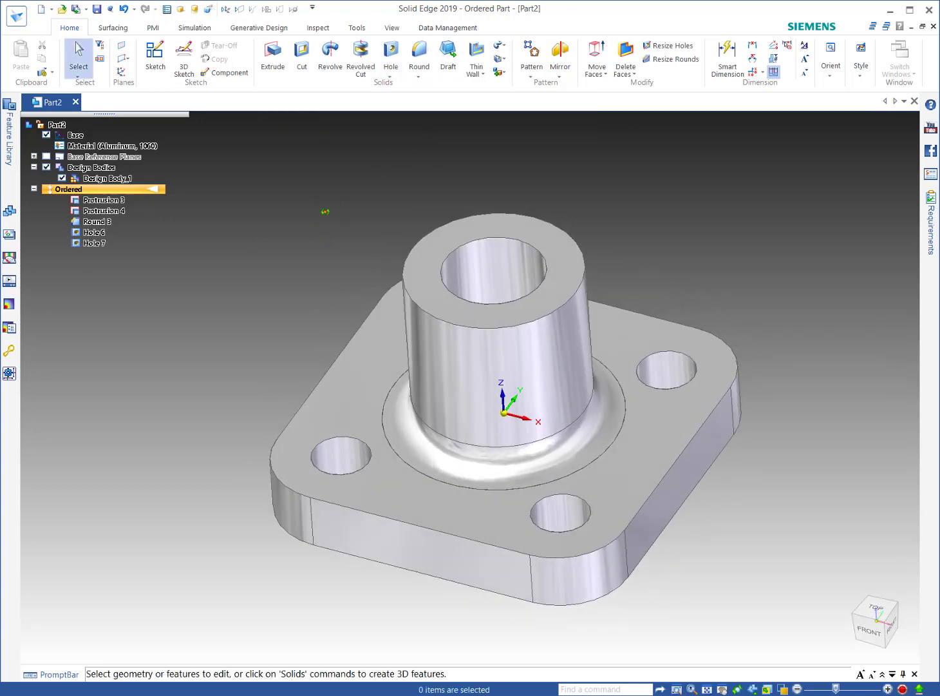